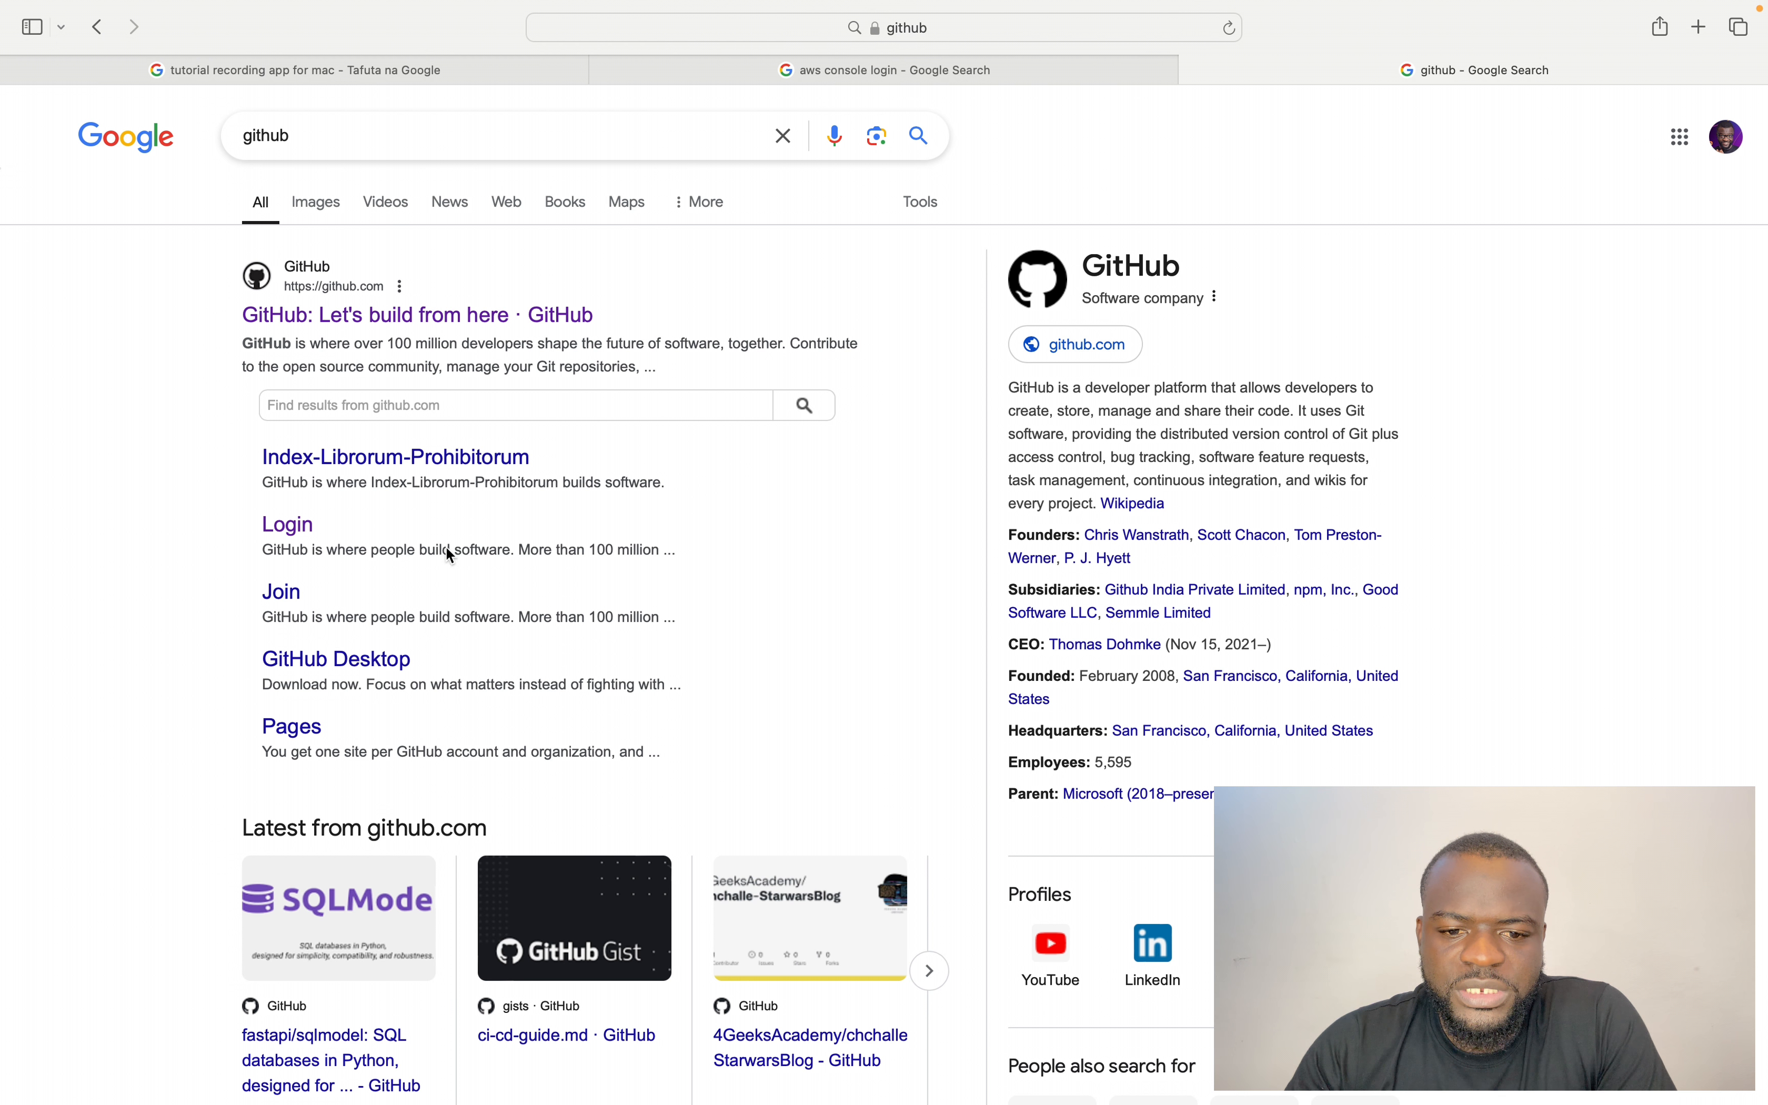
Step: Scroll the Google results for 'github' to find the official GitHub site listing
scroll(474, 634, "down", 7)
scroll(478, 639, "up", 5)
scroll(482, 644, "up", 3)
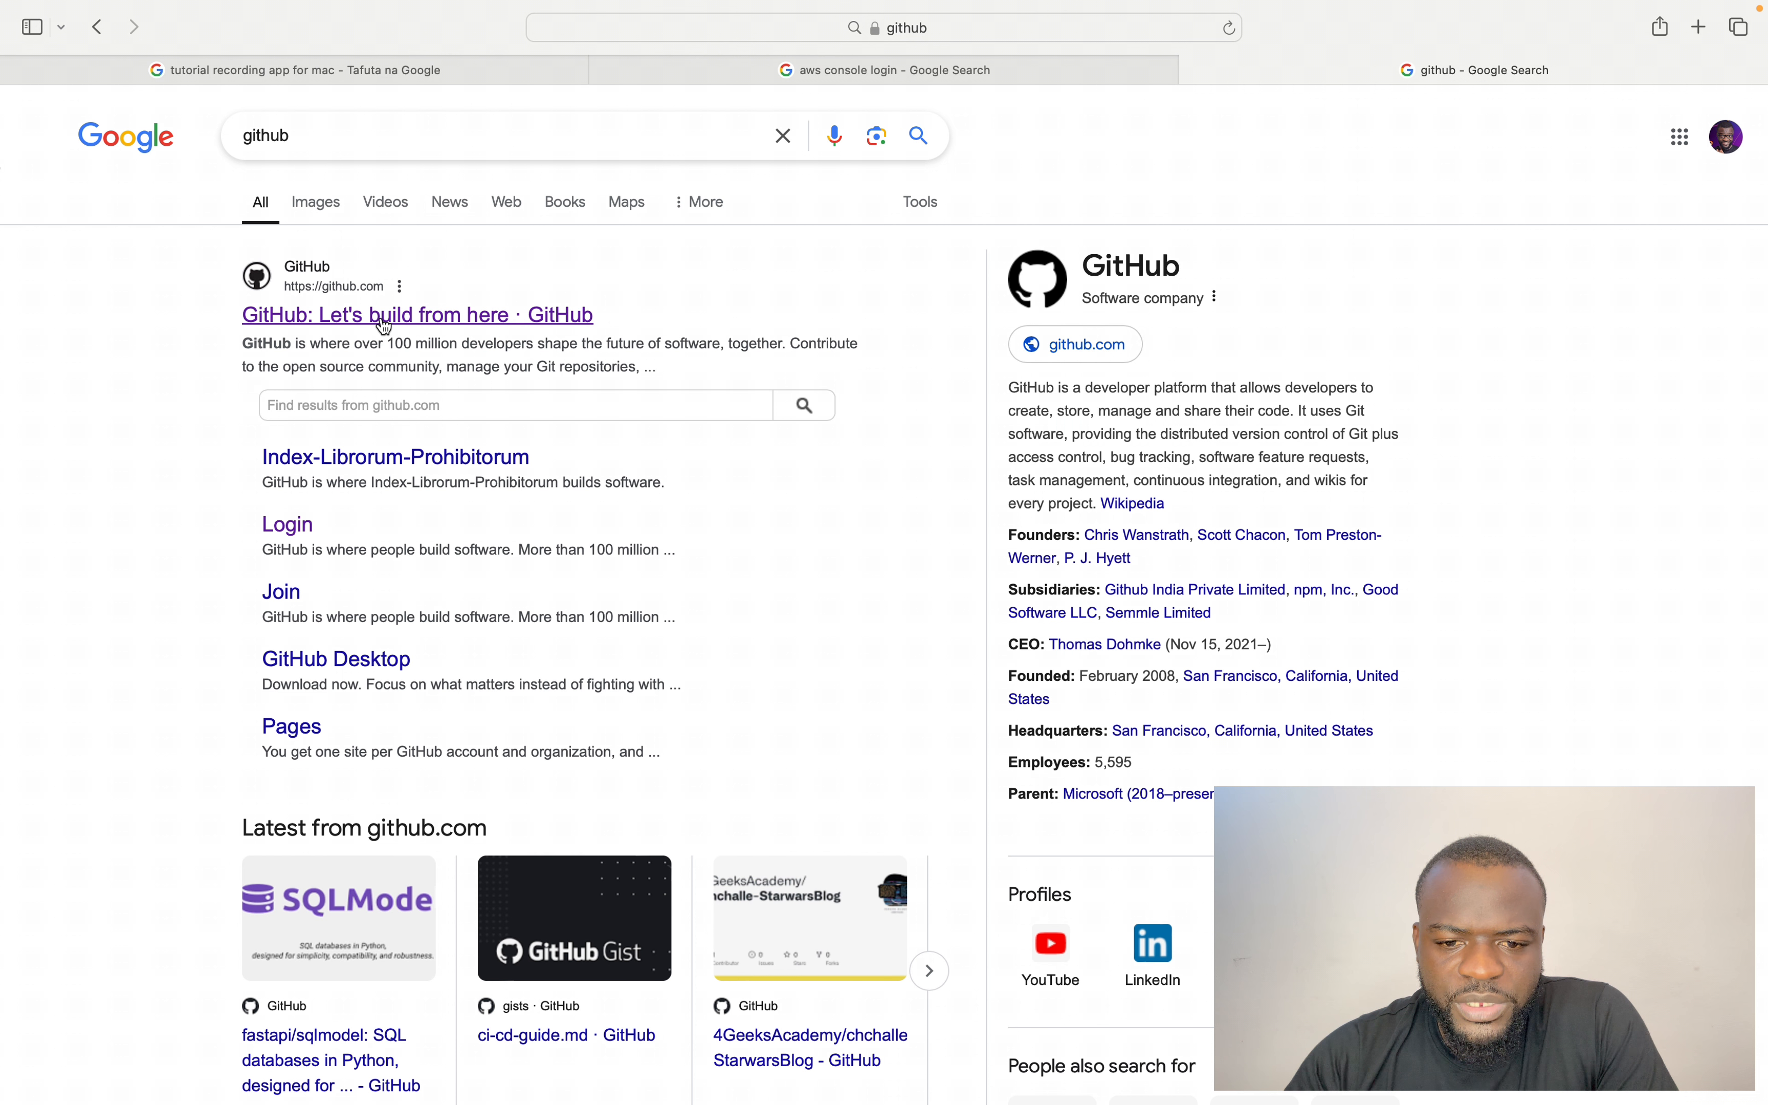
Step: Go to github.com from the top result and focus the homepage's email address field
left_click(352, 322)
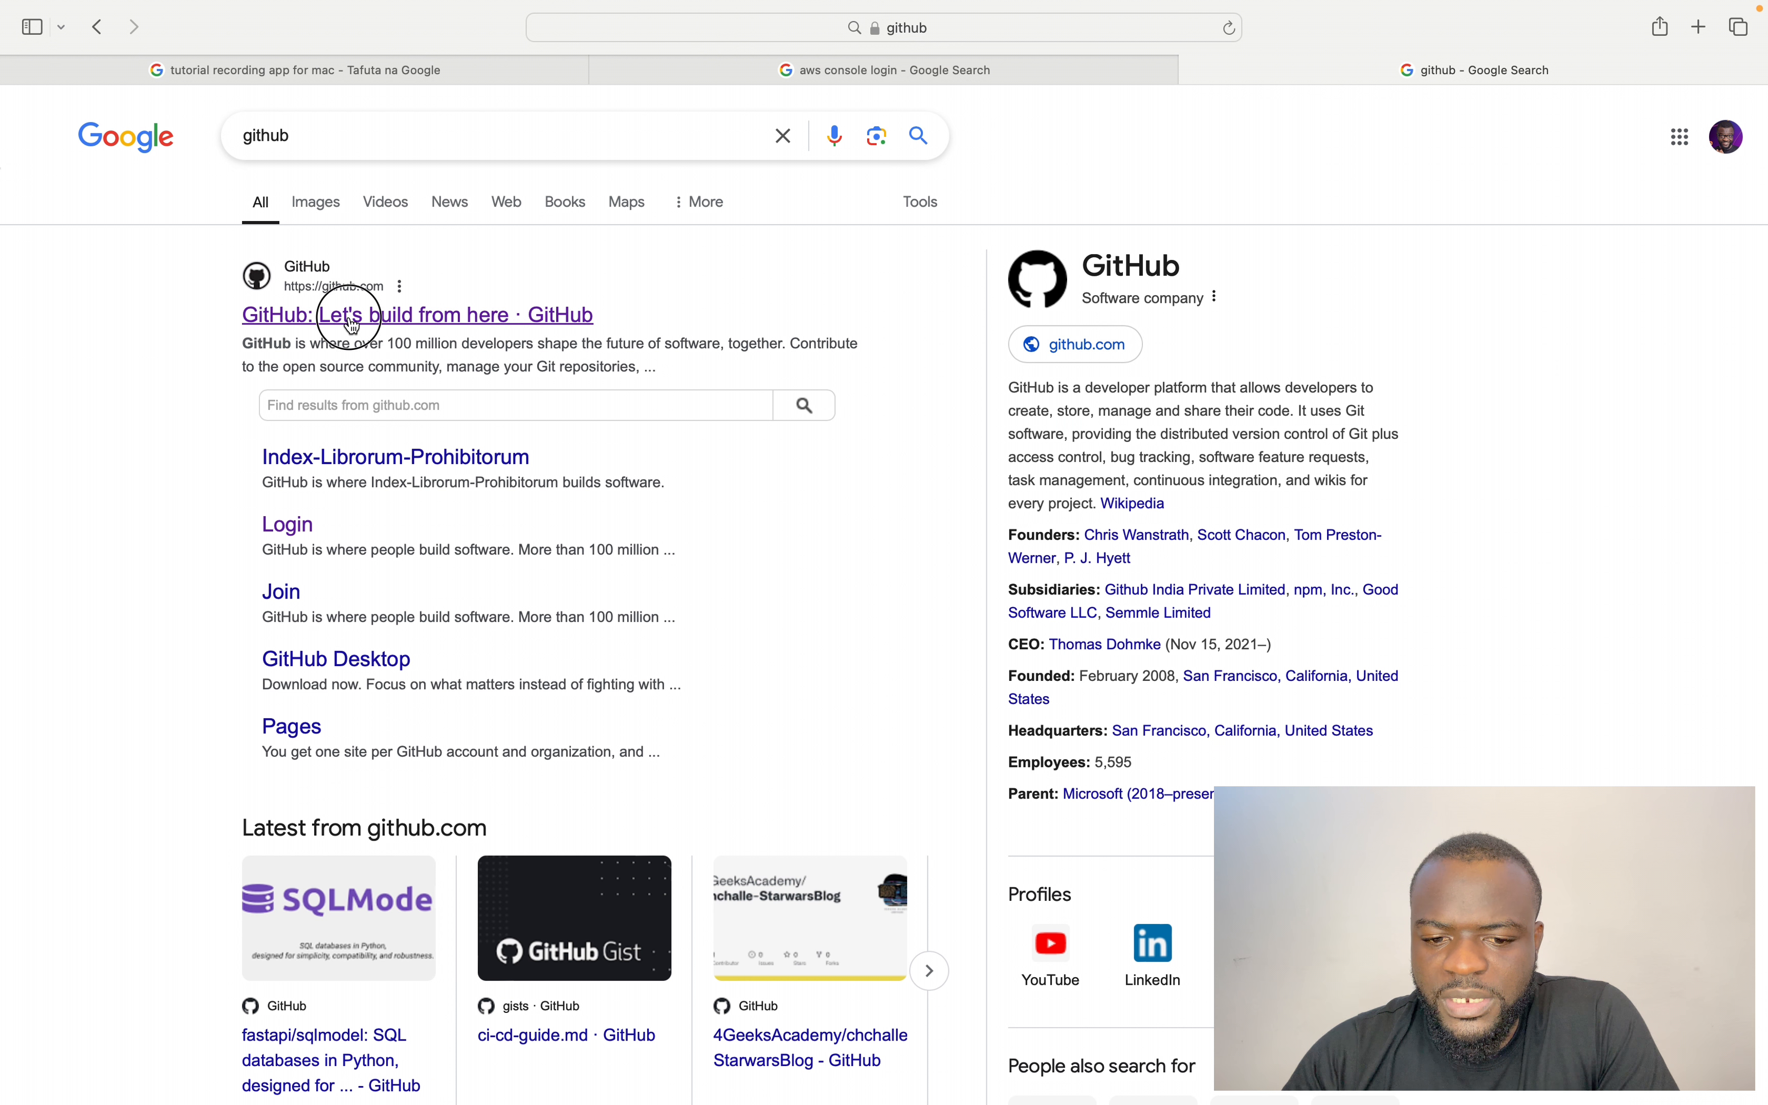
scroll(583, 639, "down", 2)
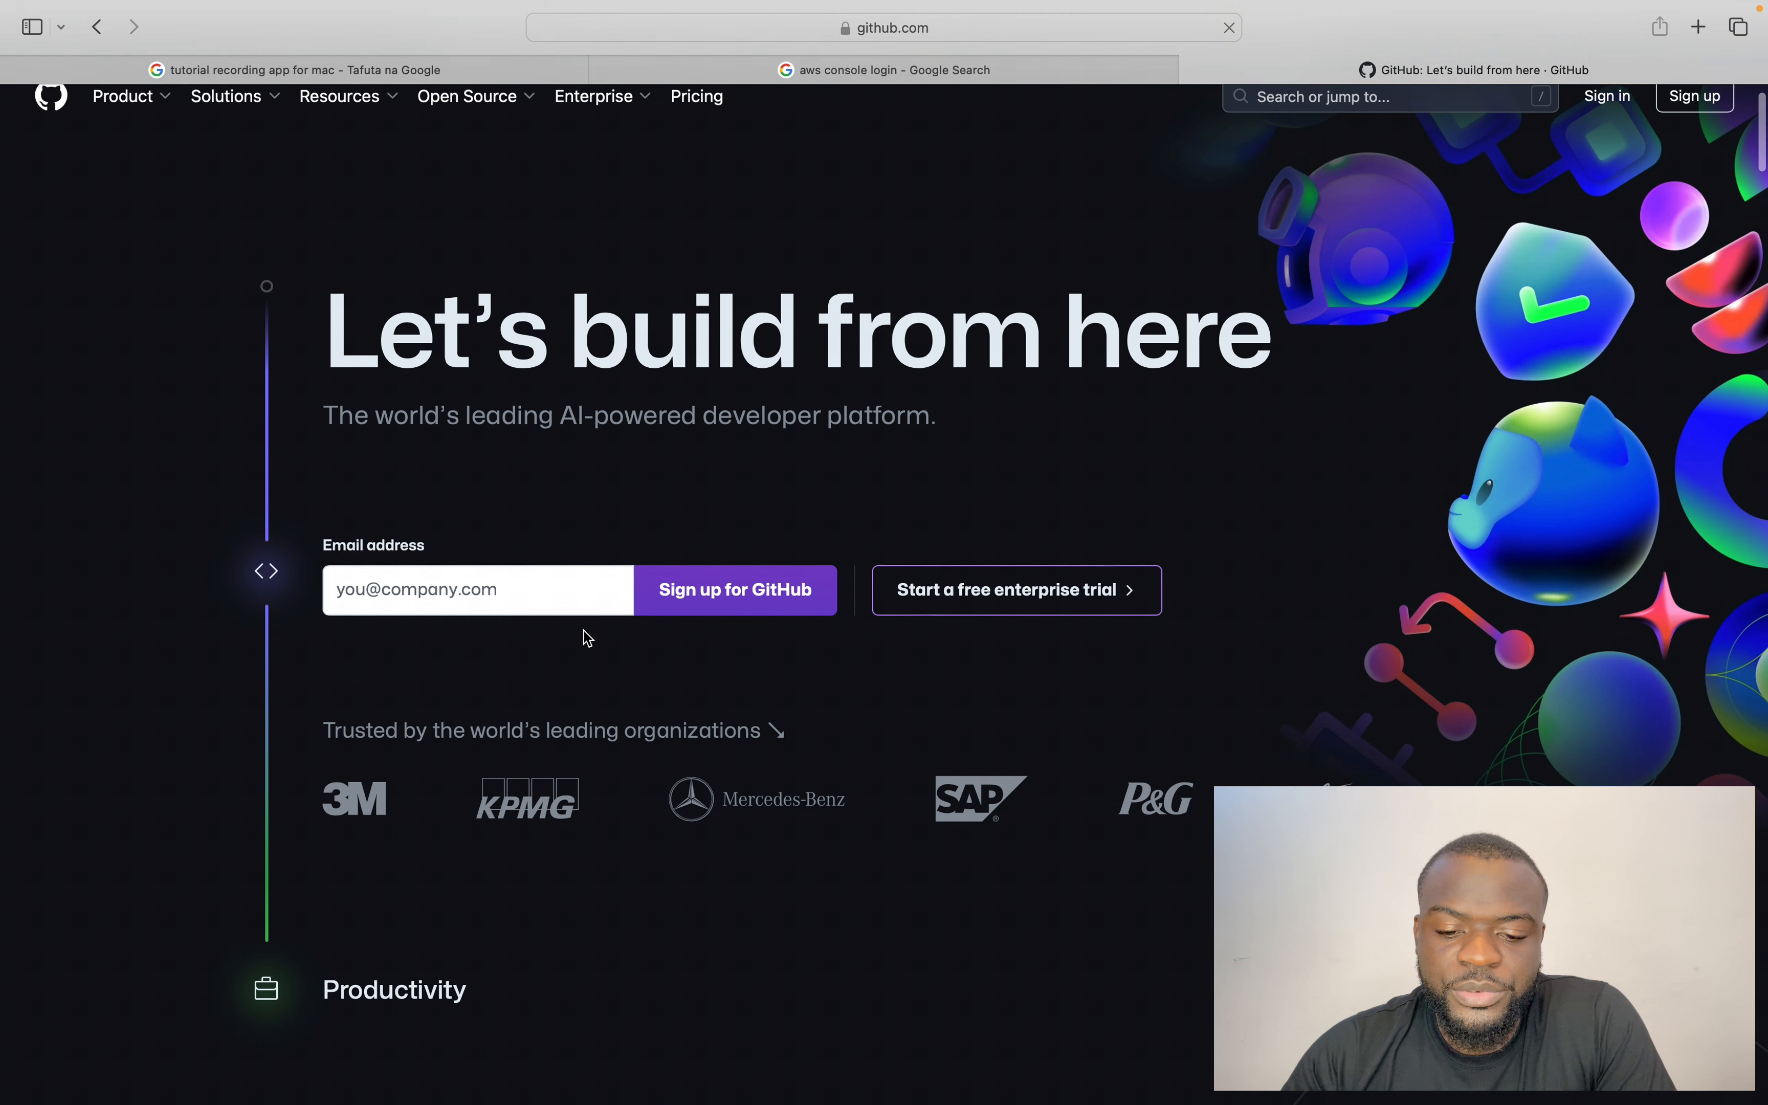
scroll(581, 638, "up", 2)
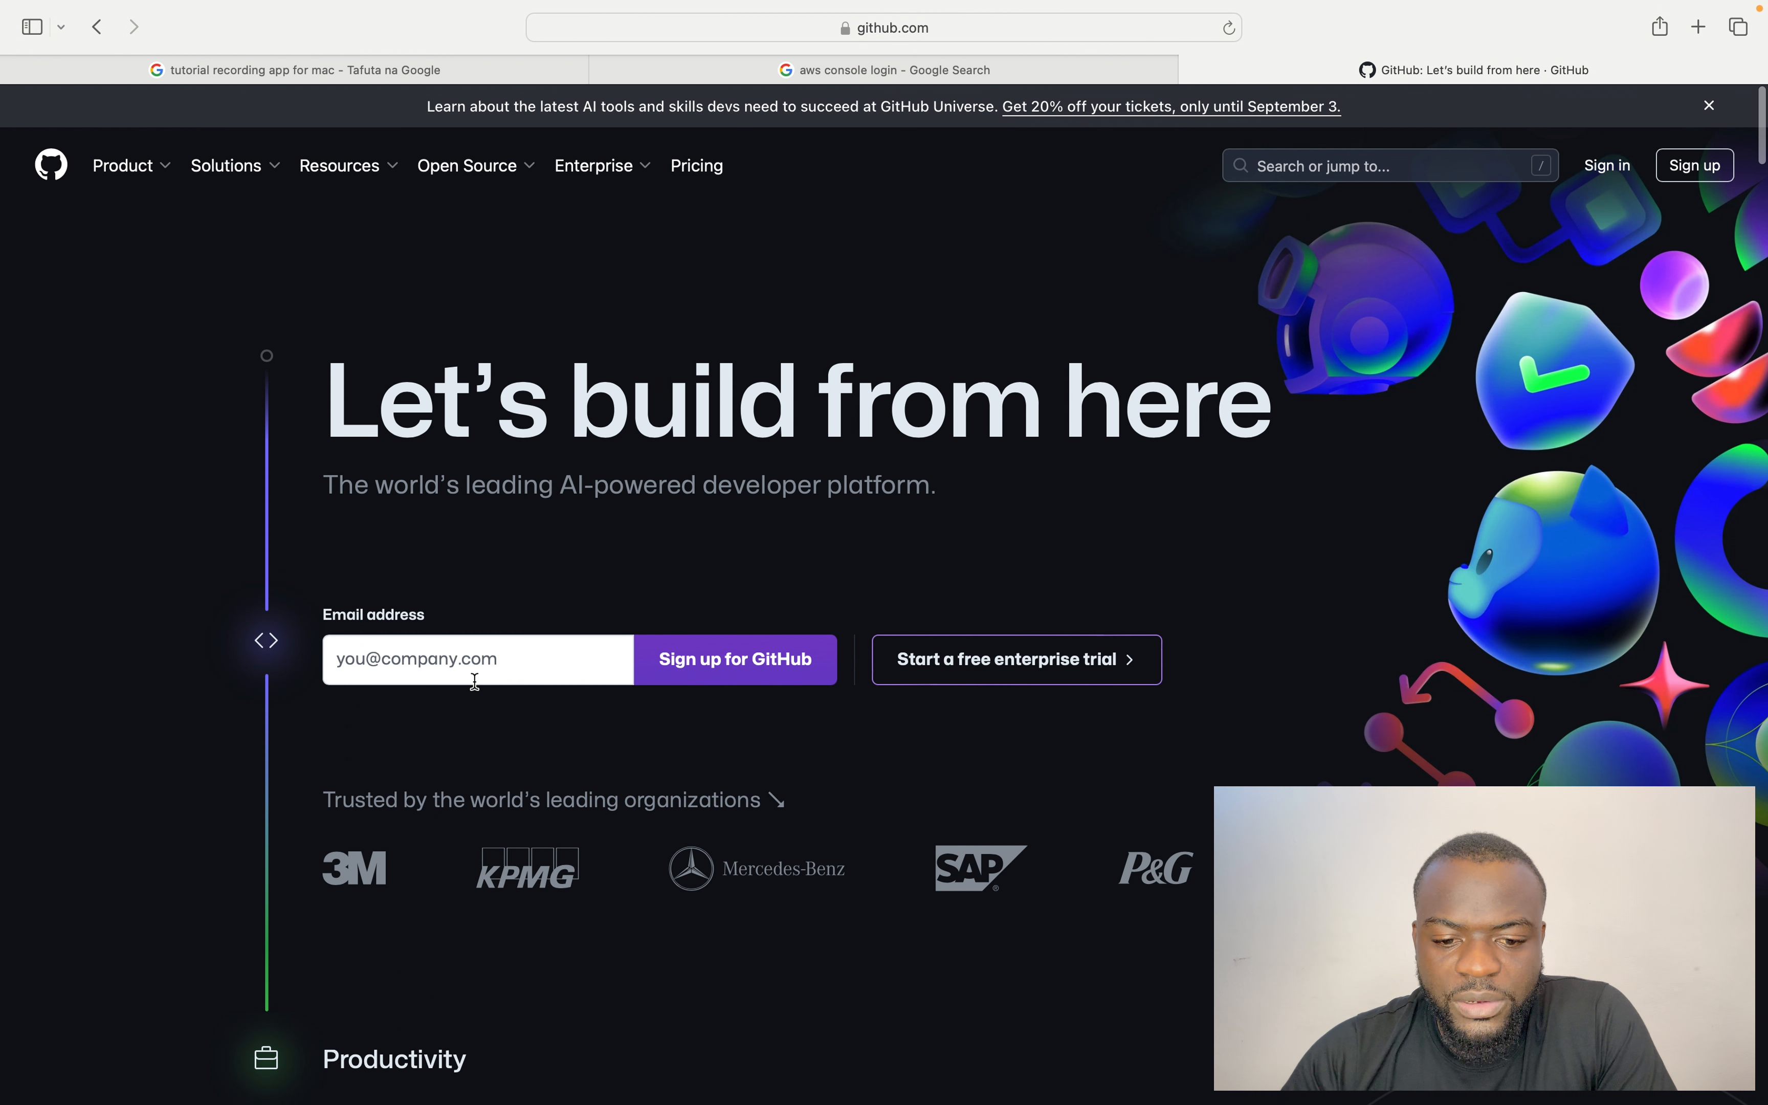
left_click(531, 663)
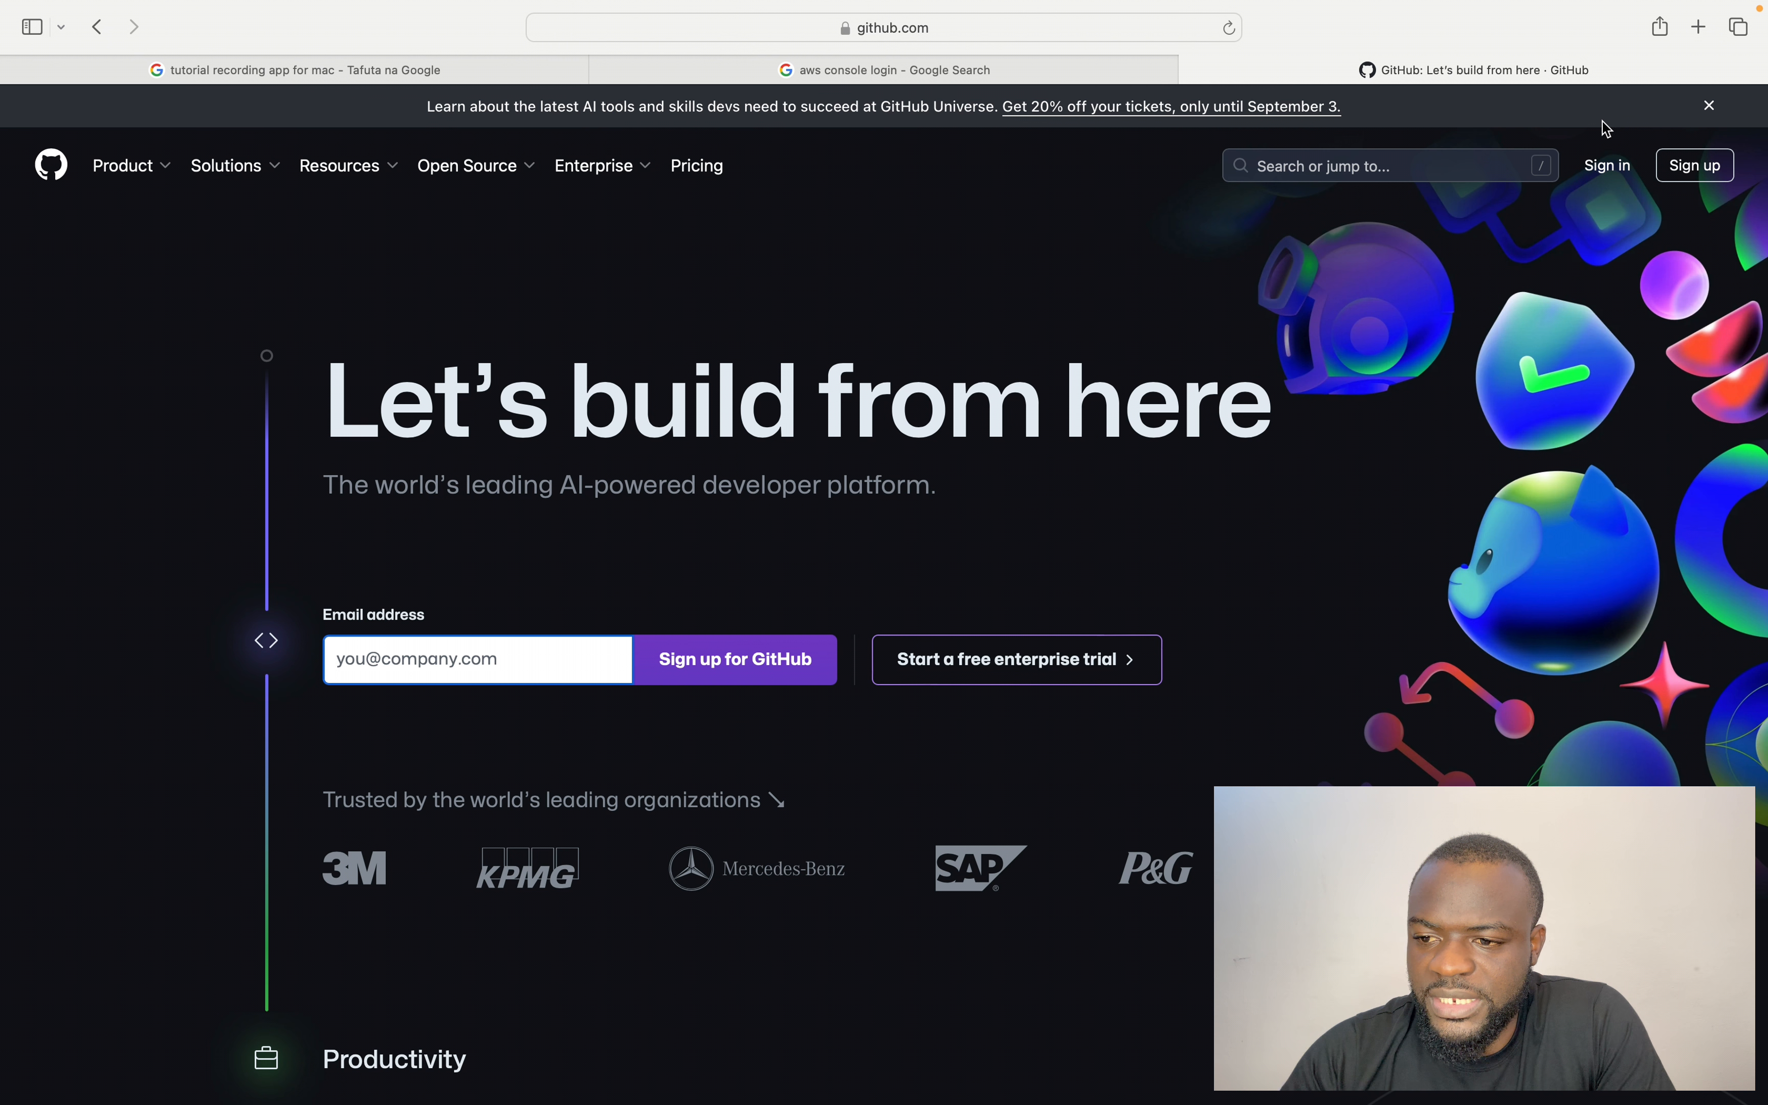
Step: Sign in with the account's email and password, reaching the two-factor authentication page
left_click(1611, 167)
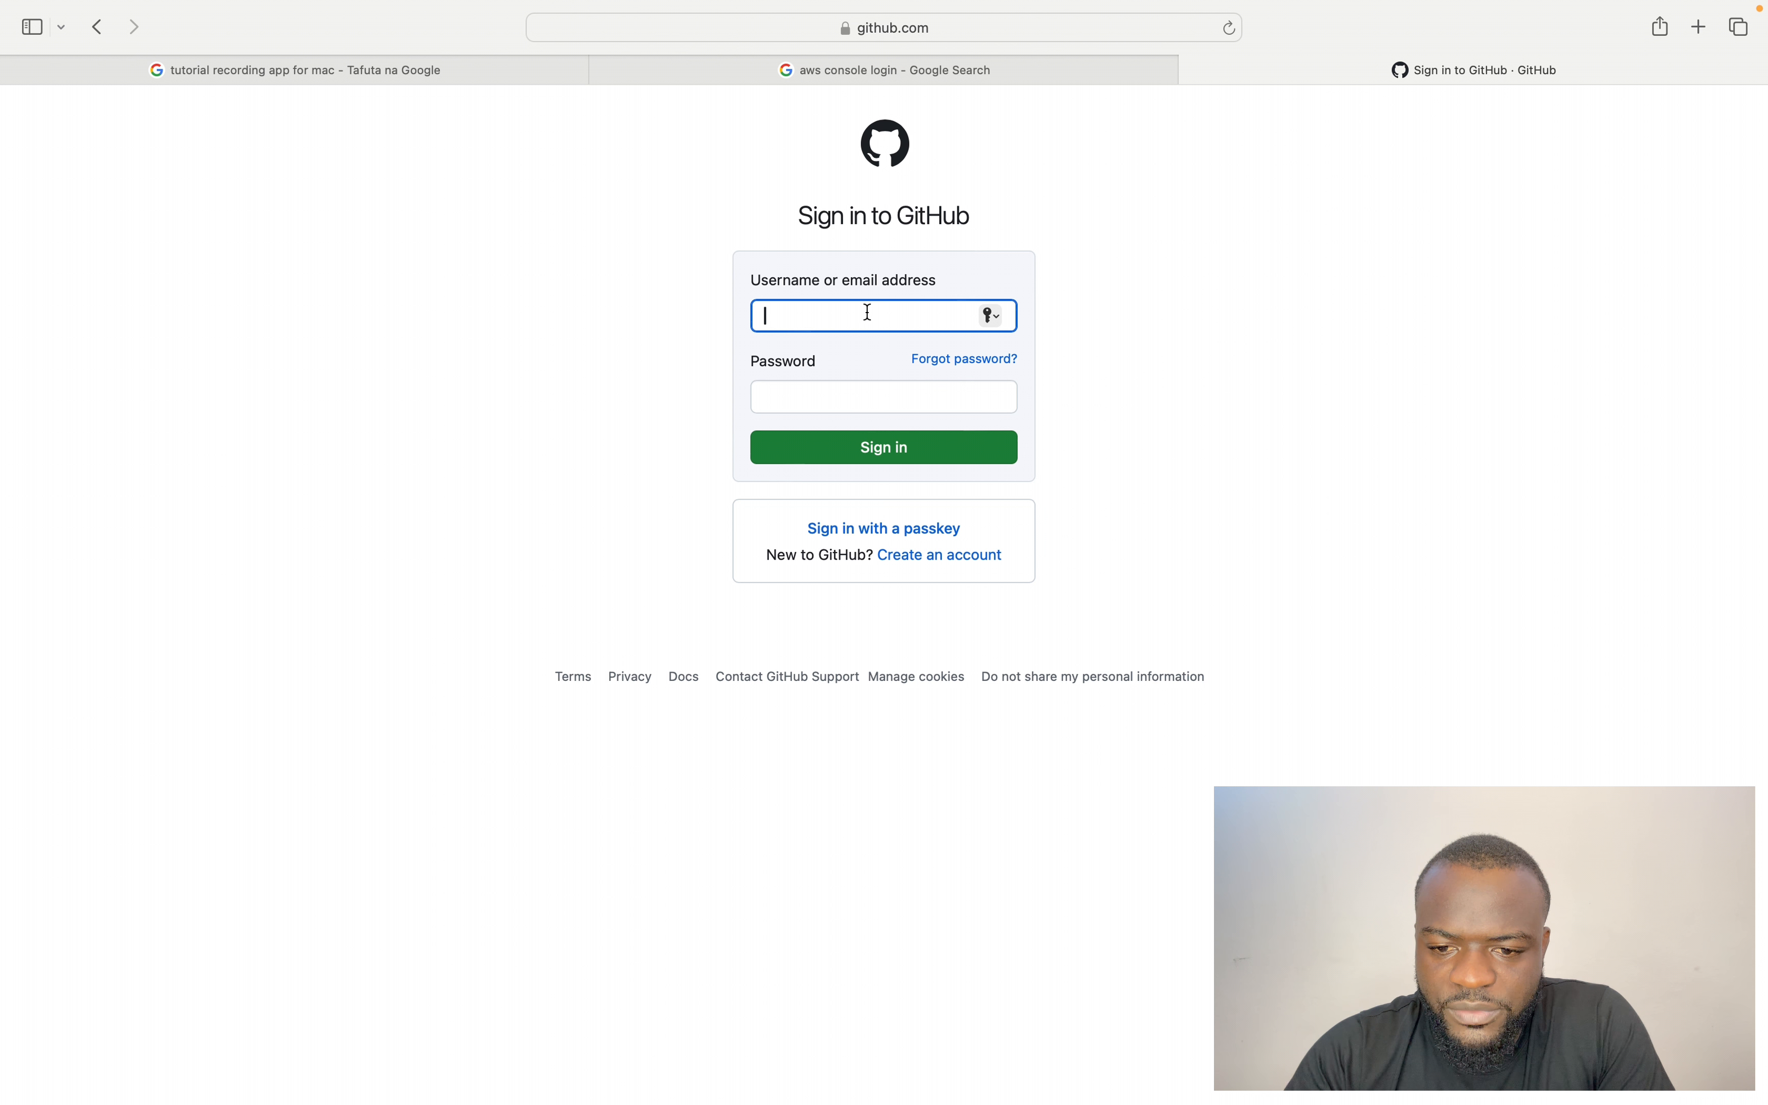
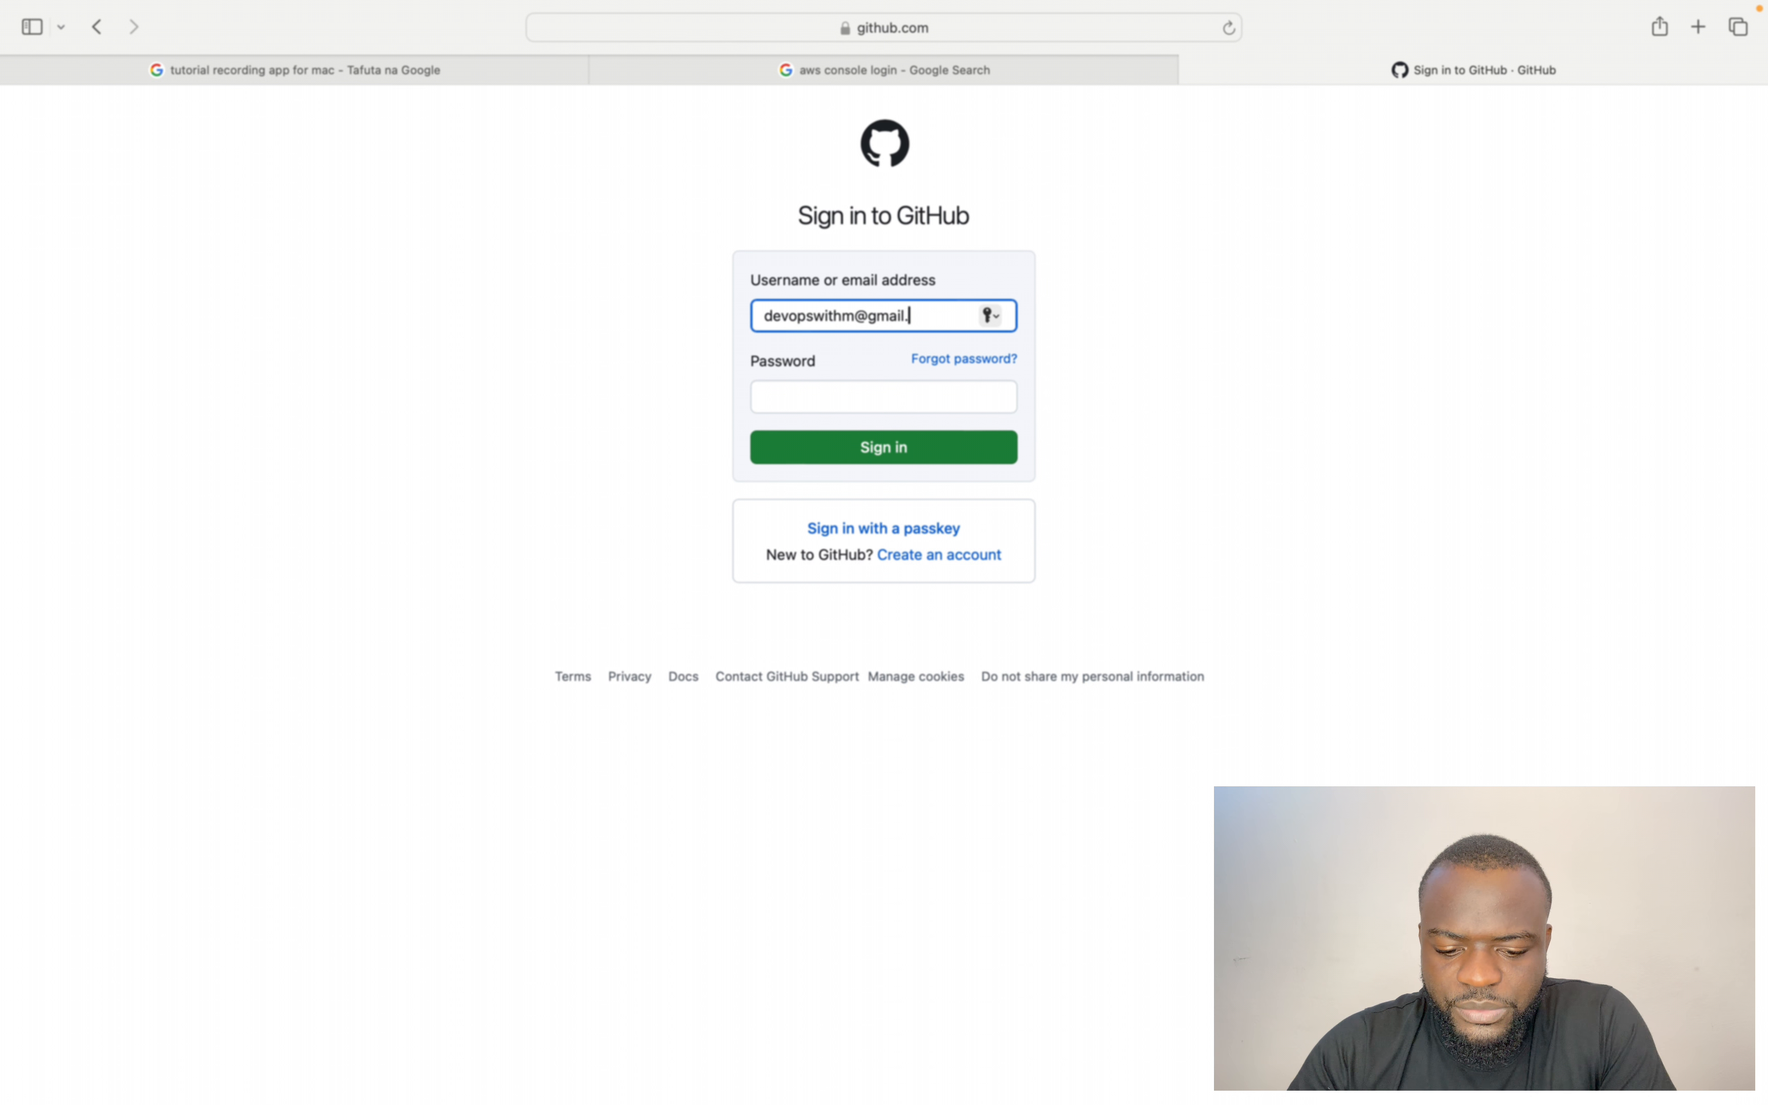
left_click(818, 386)
type("•••••")
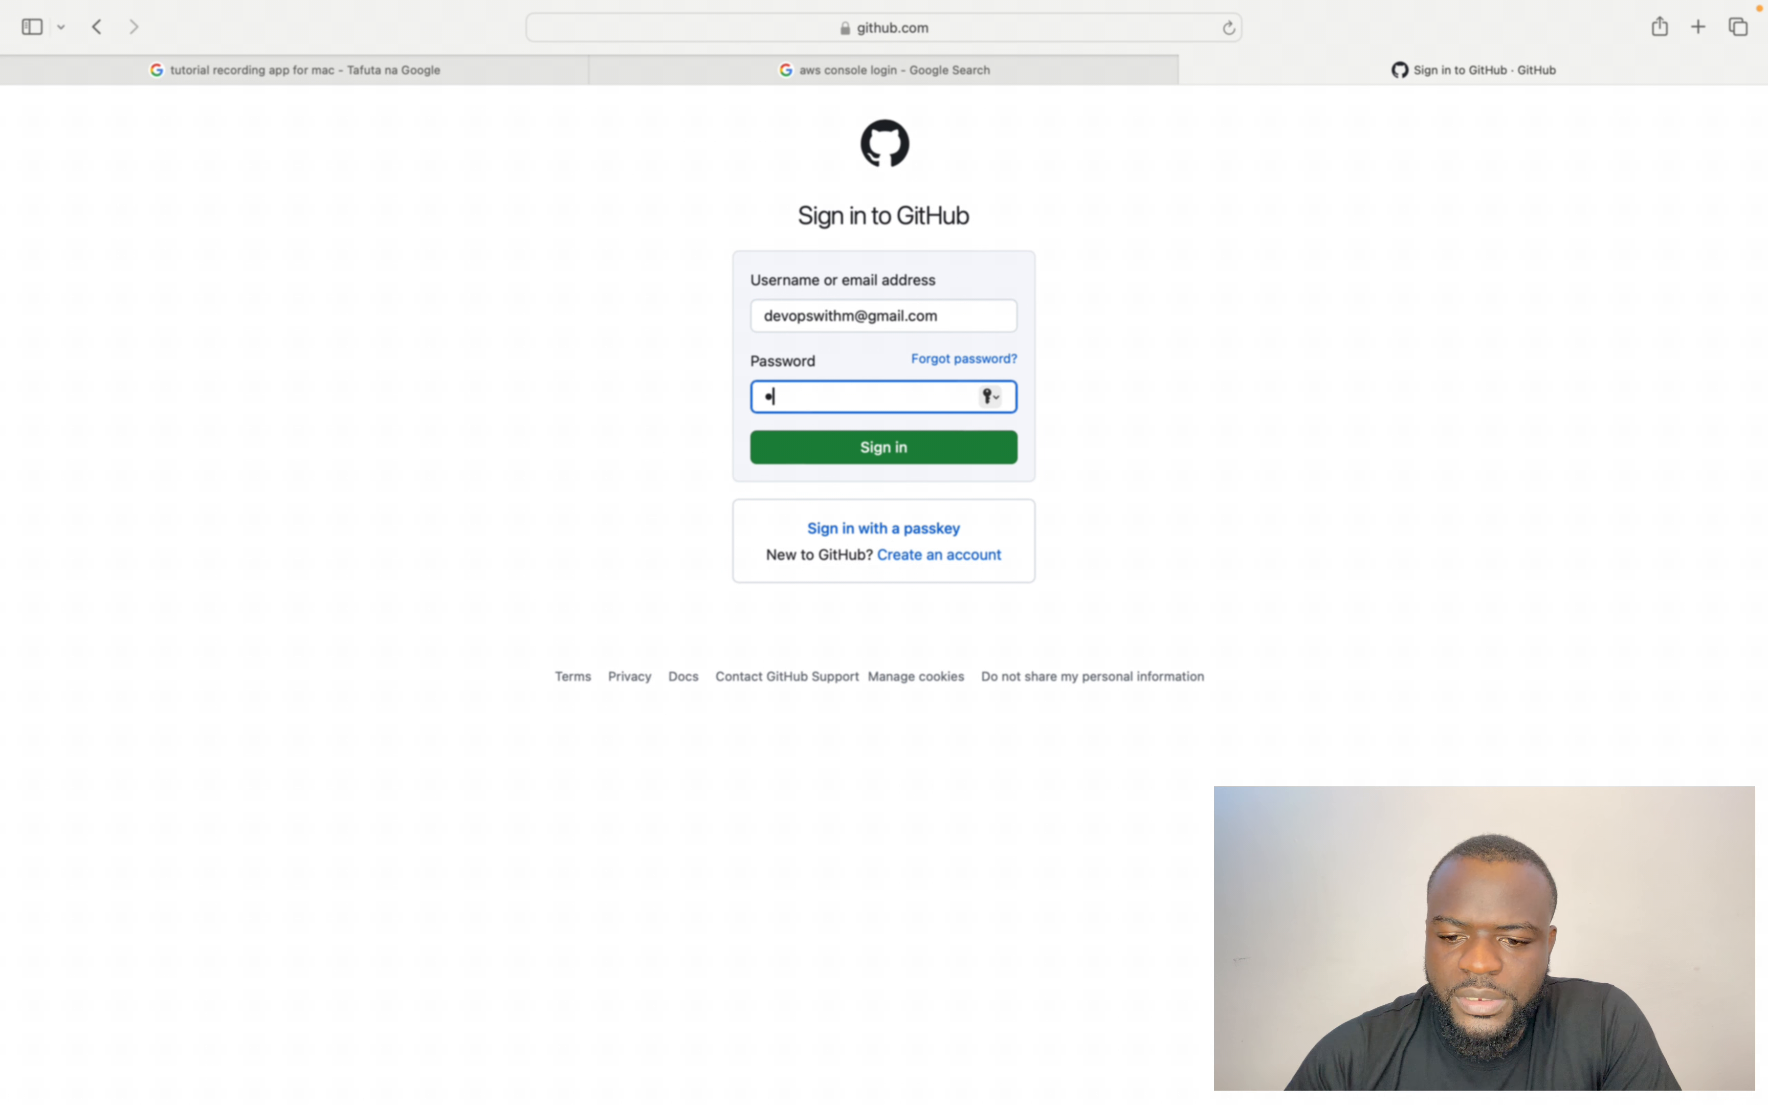
type("•••••••")
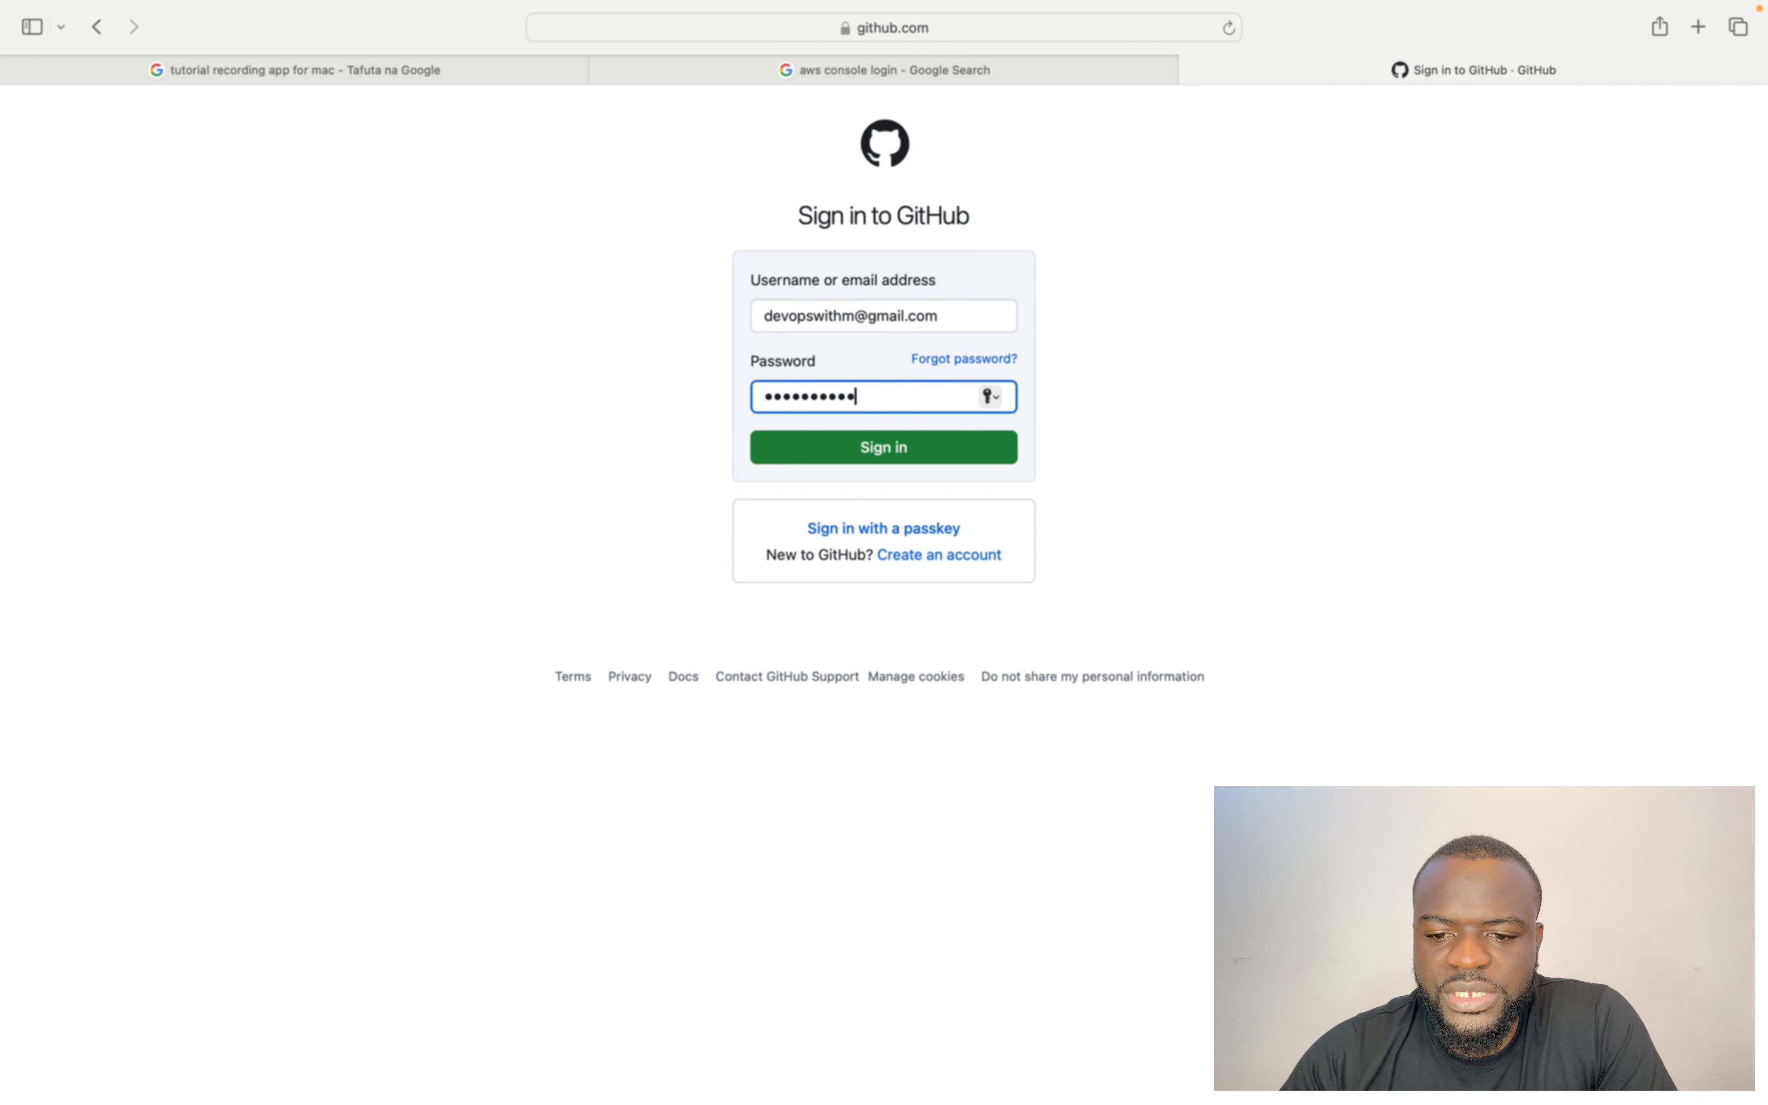
left_click(868, 459)
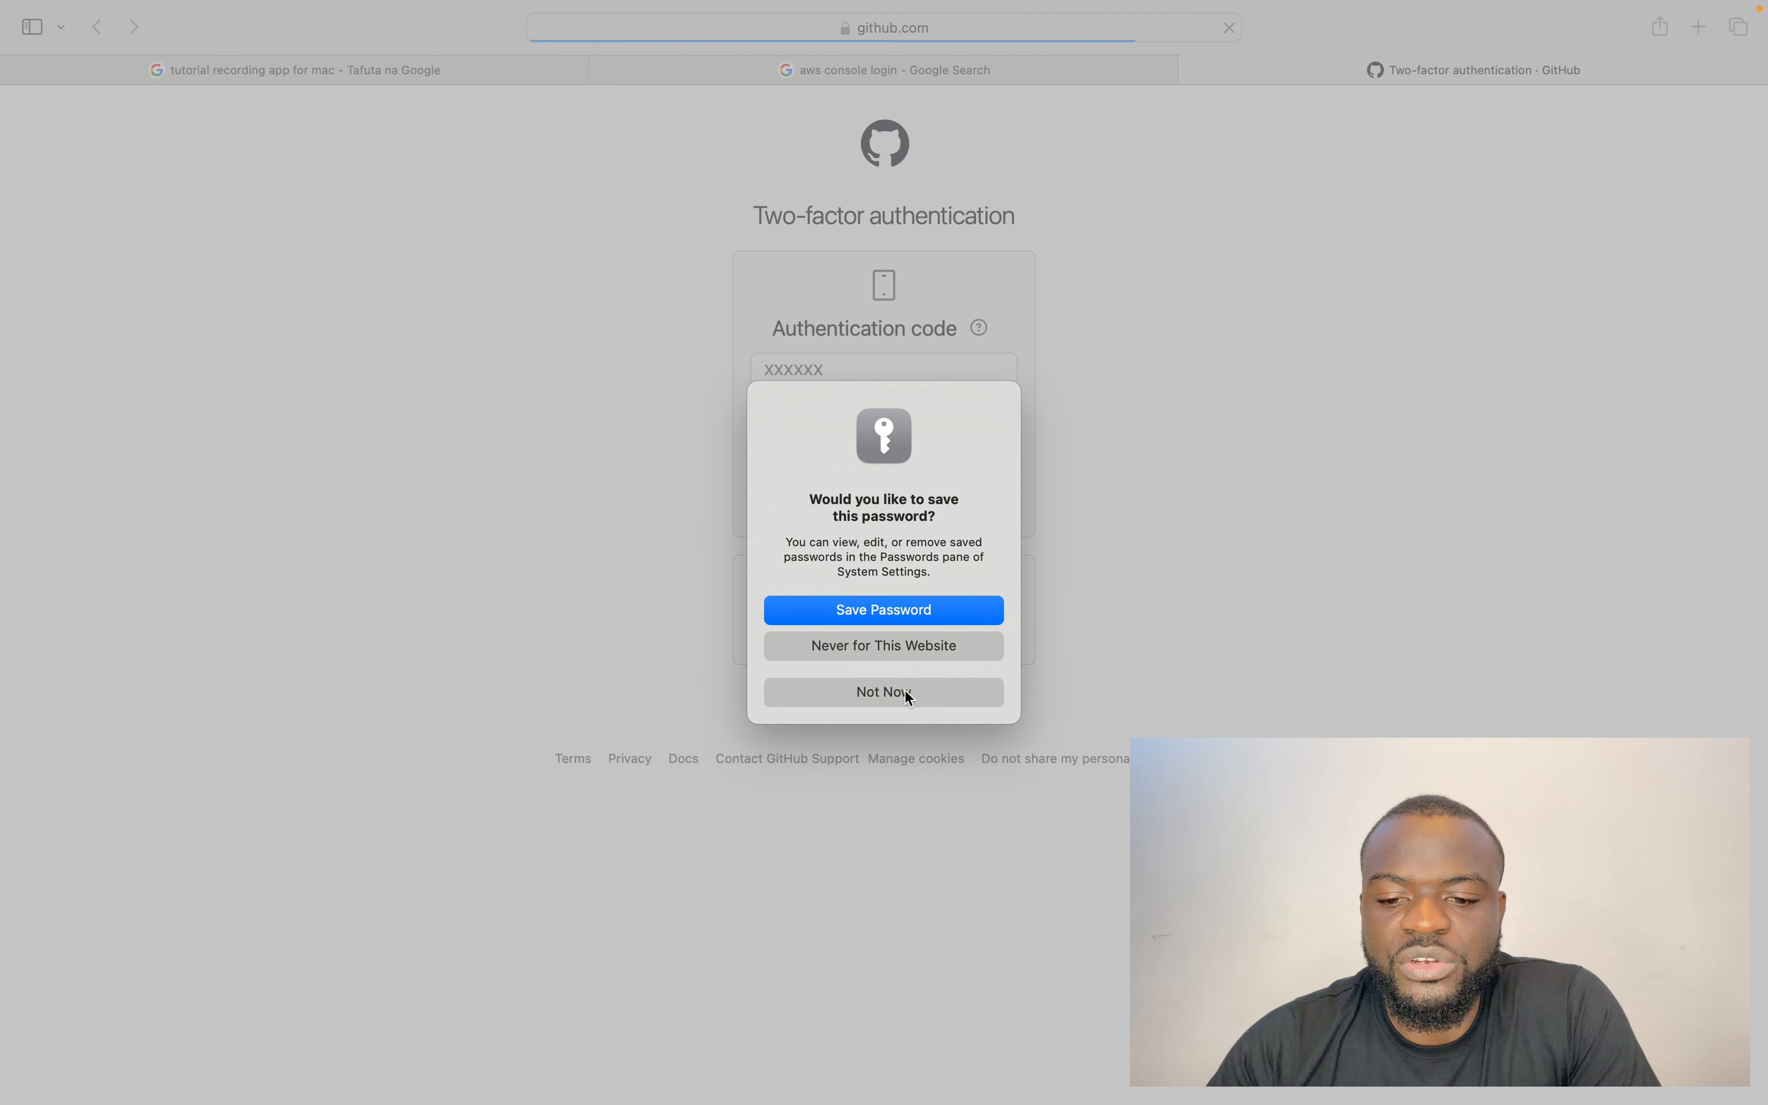
Step: Decline Safari's offer to save the password and enter the two-factor authentication code
left_click(903, 692)
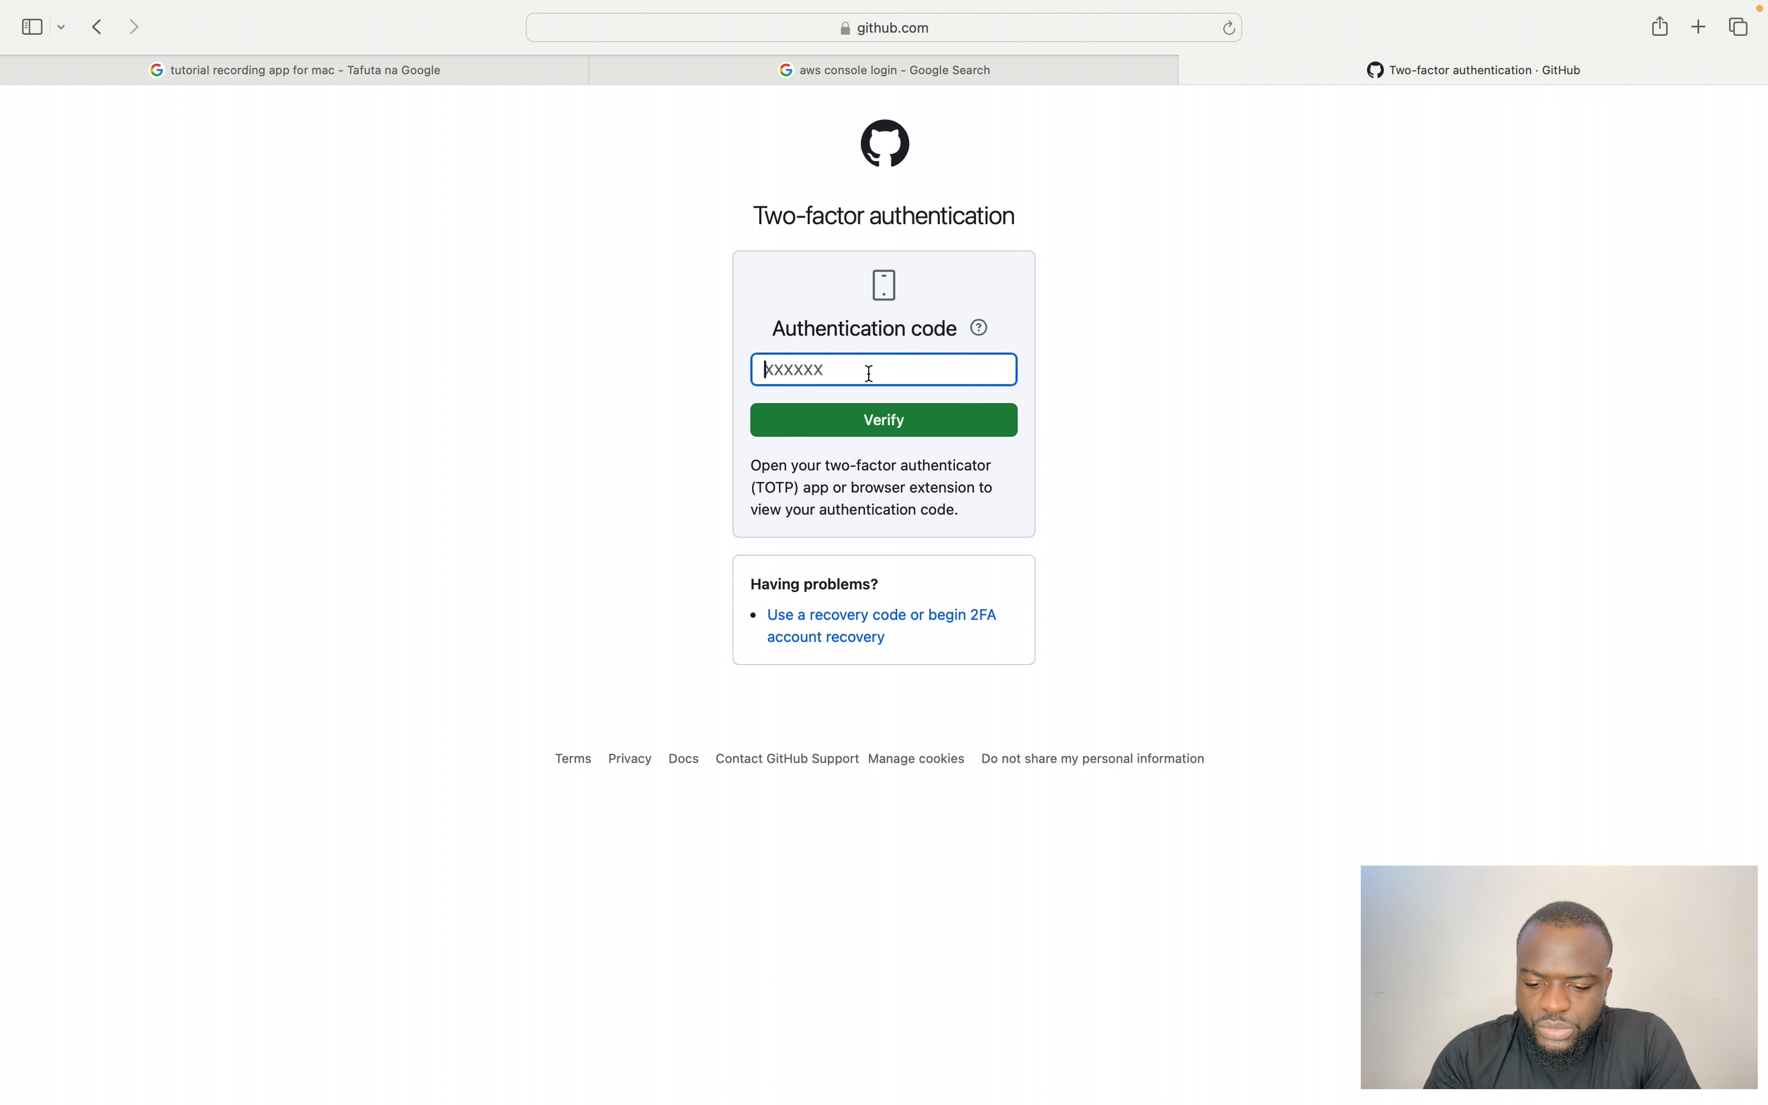
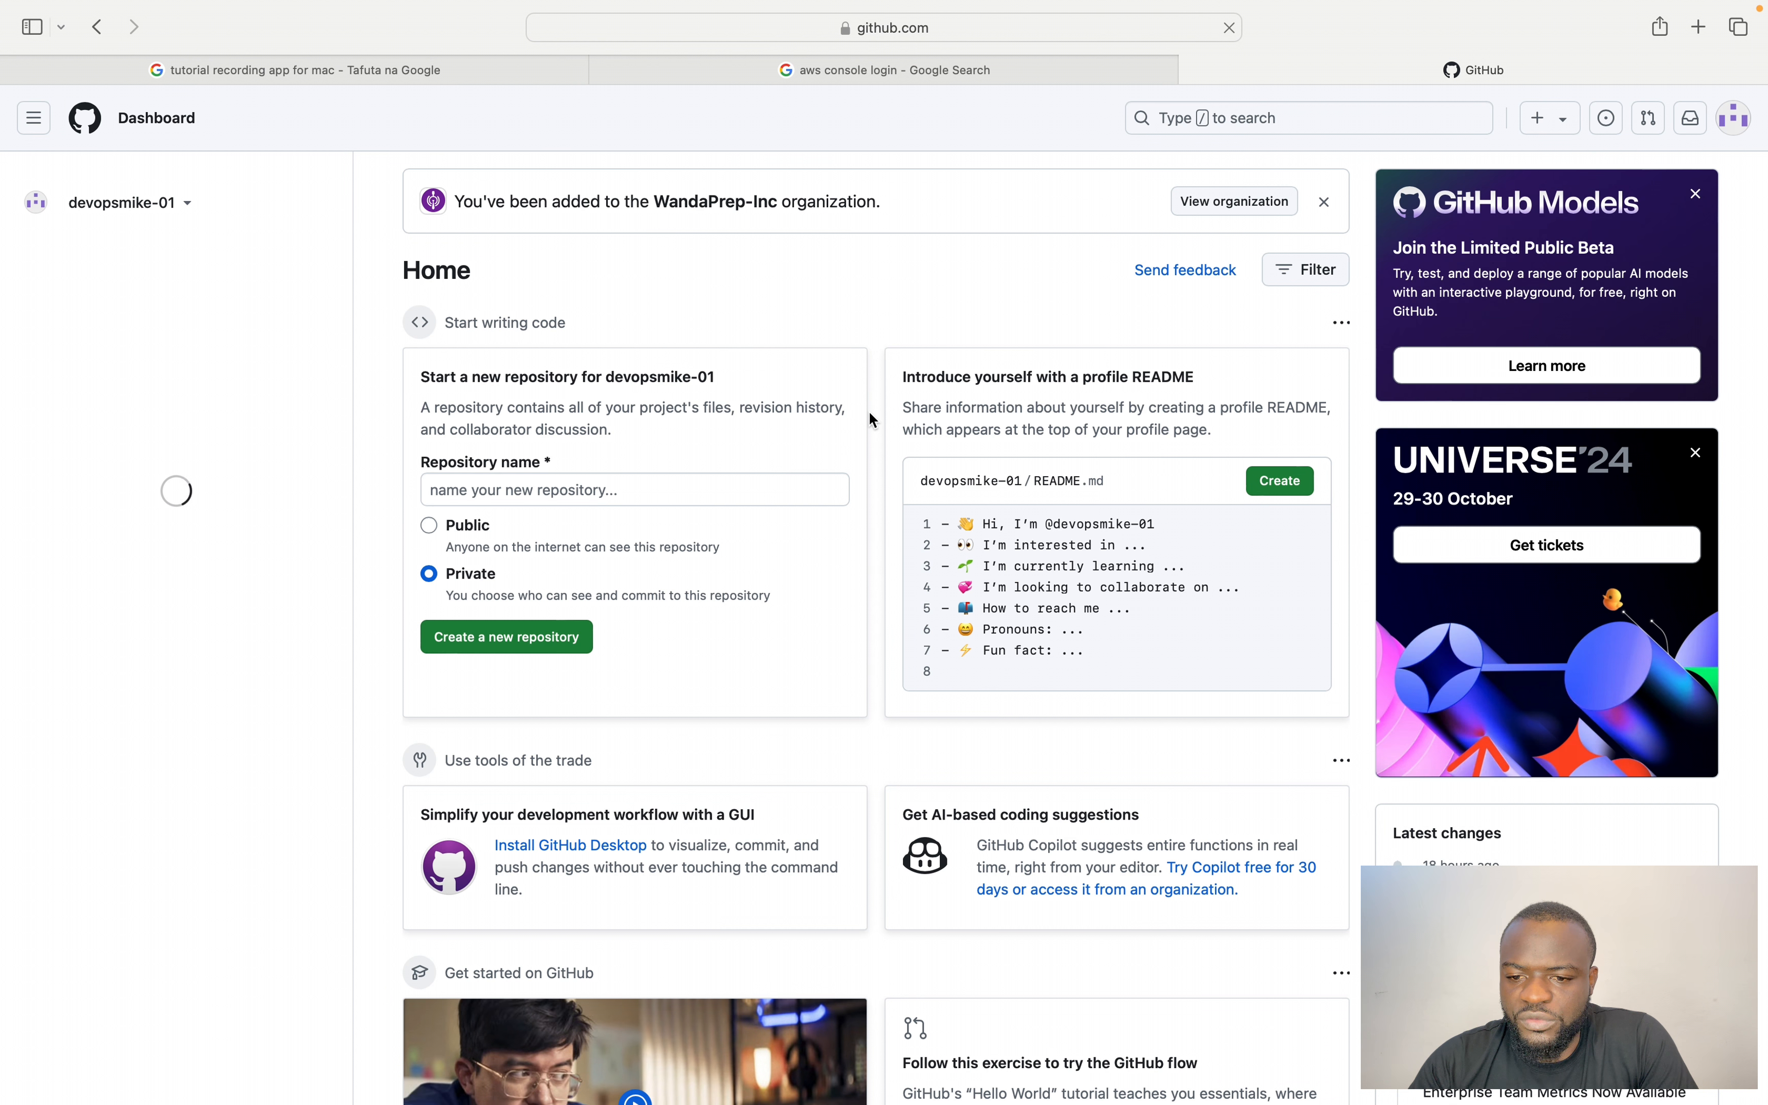
Step: Scroll through the dashboard Home feed, then open the avatar account menu
scroll(869, 413, "down", 10)
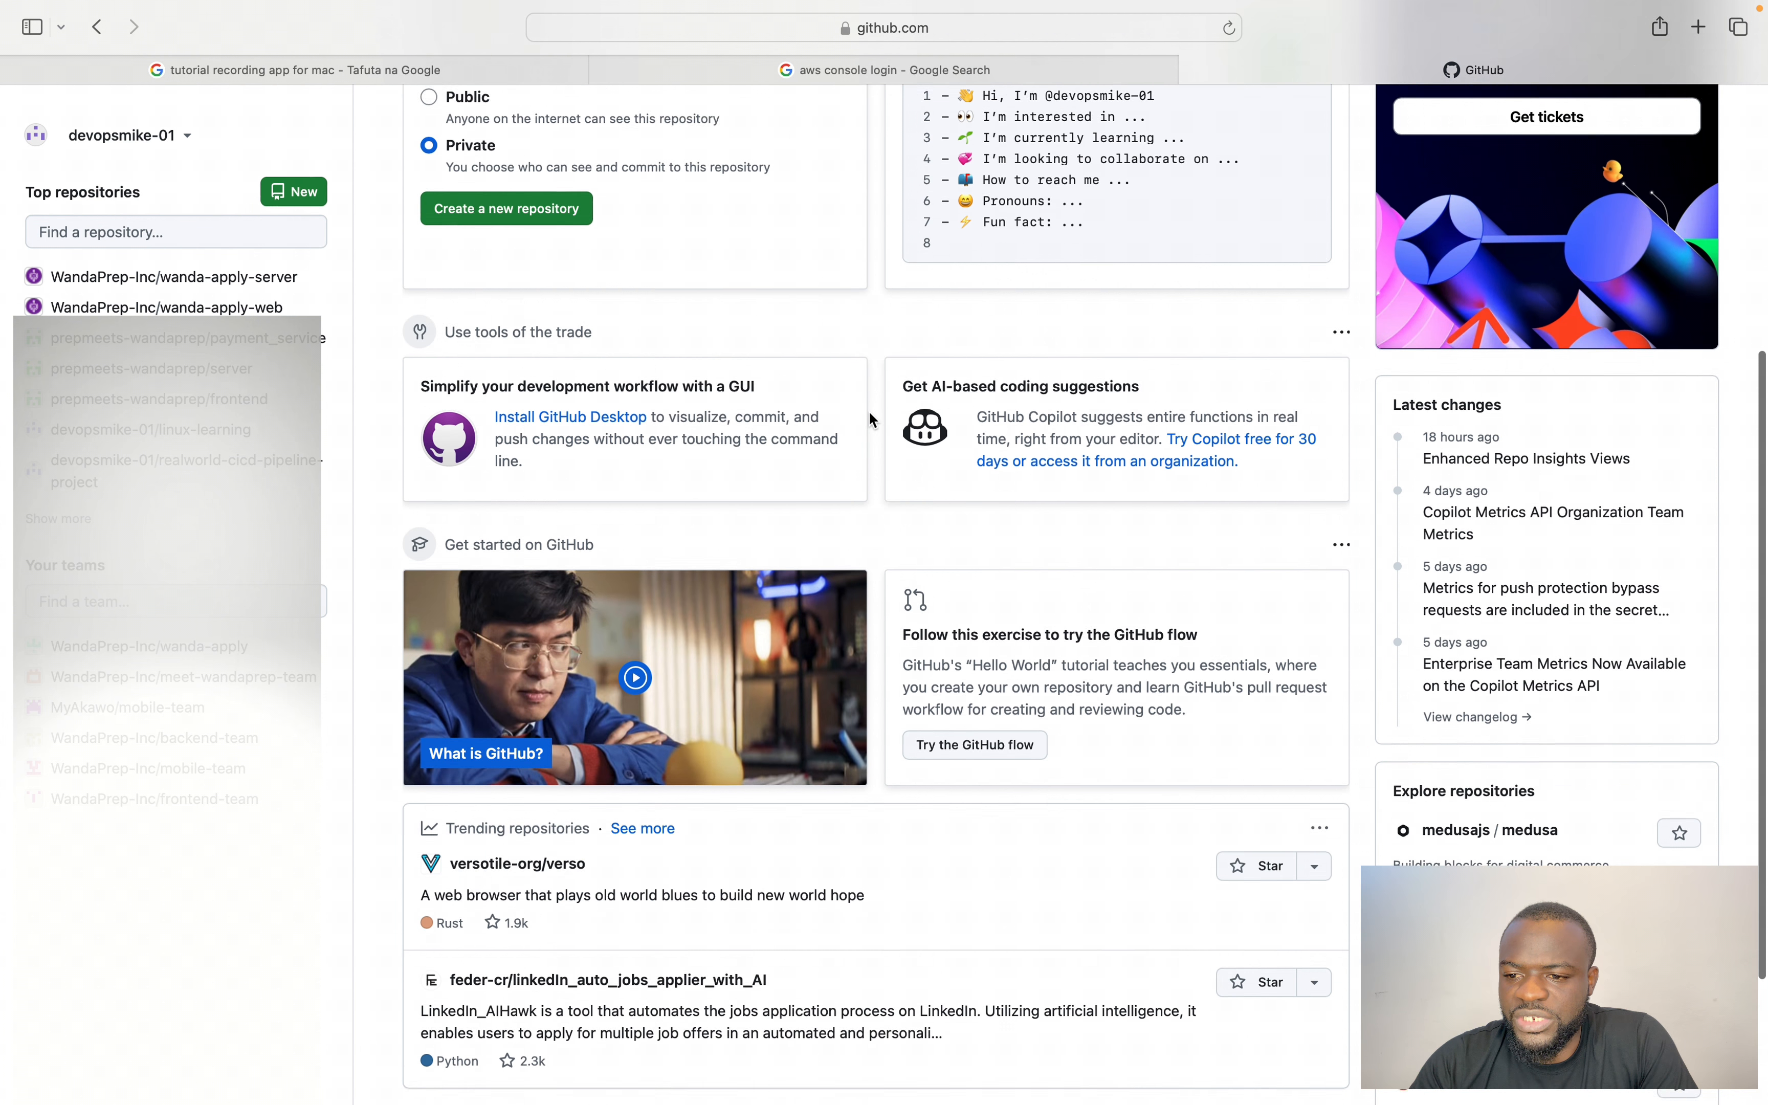
scroll(869, 413, "up", 10)
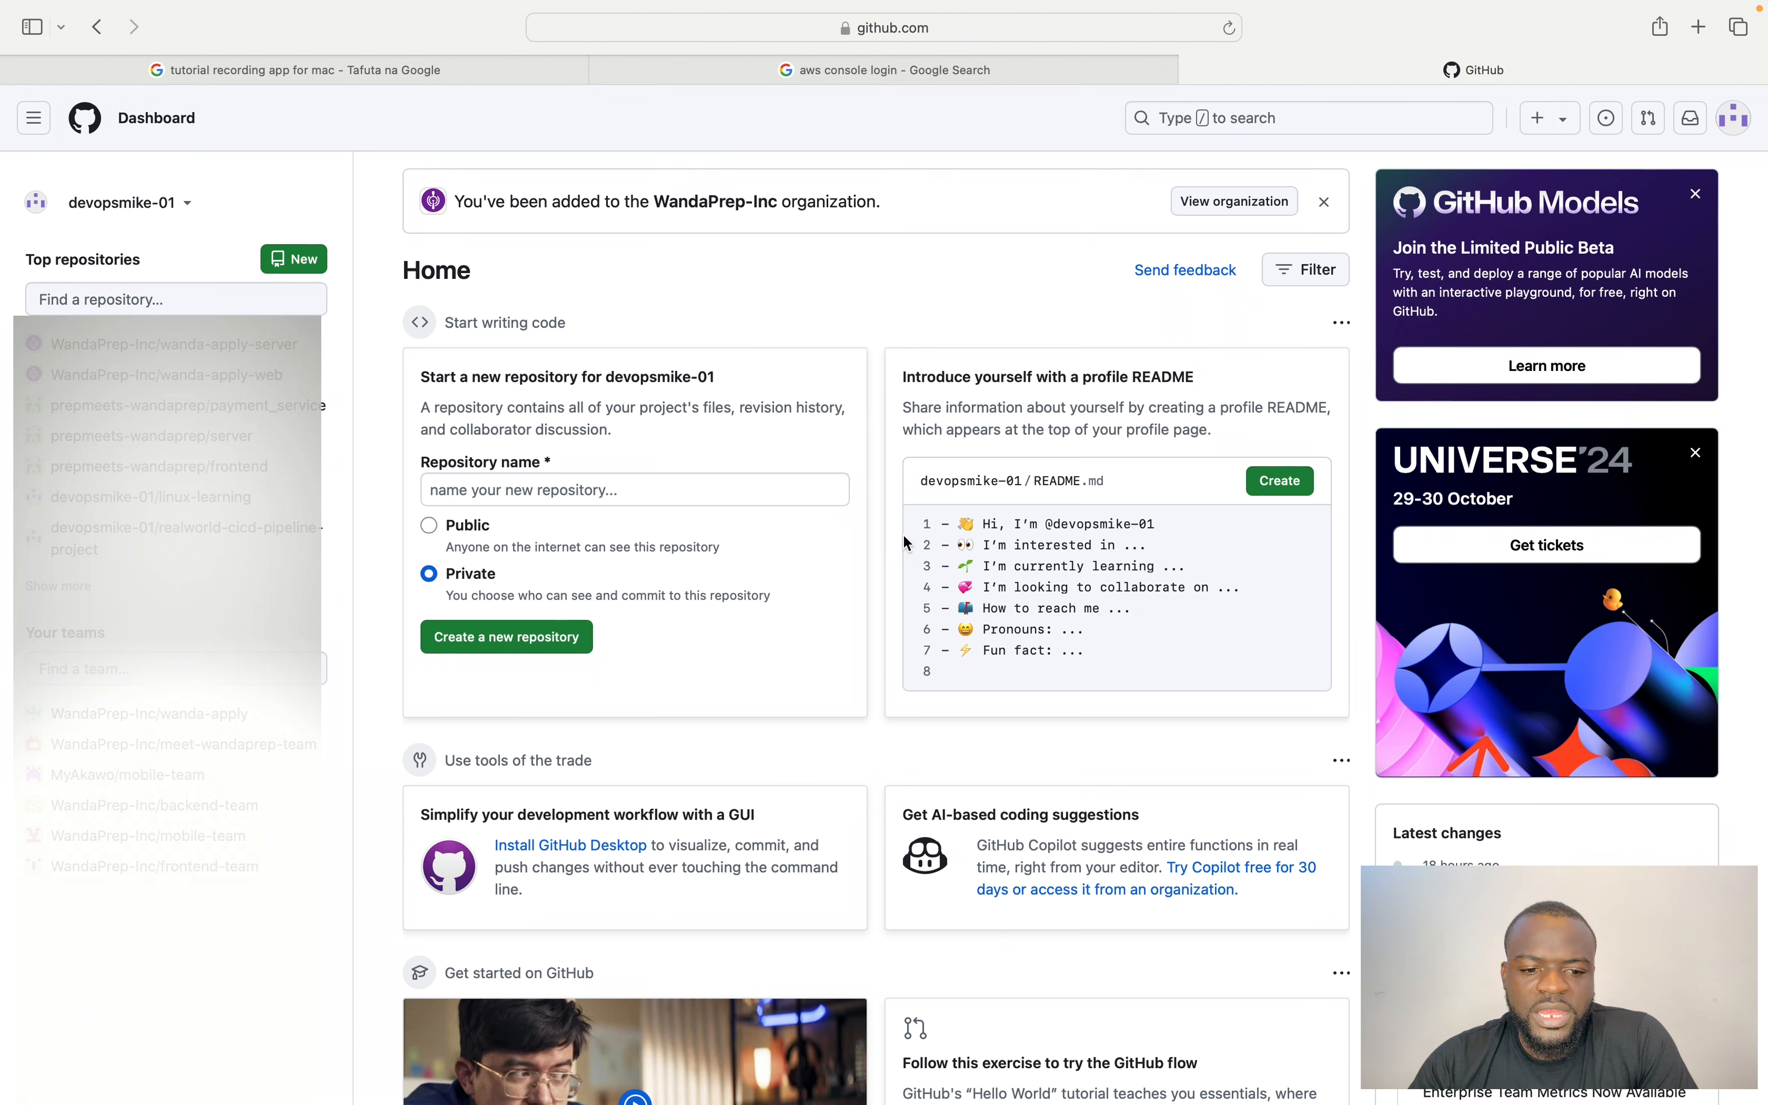
scroll(906, 544, "down", 9)
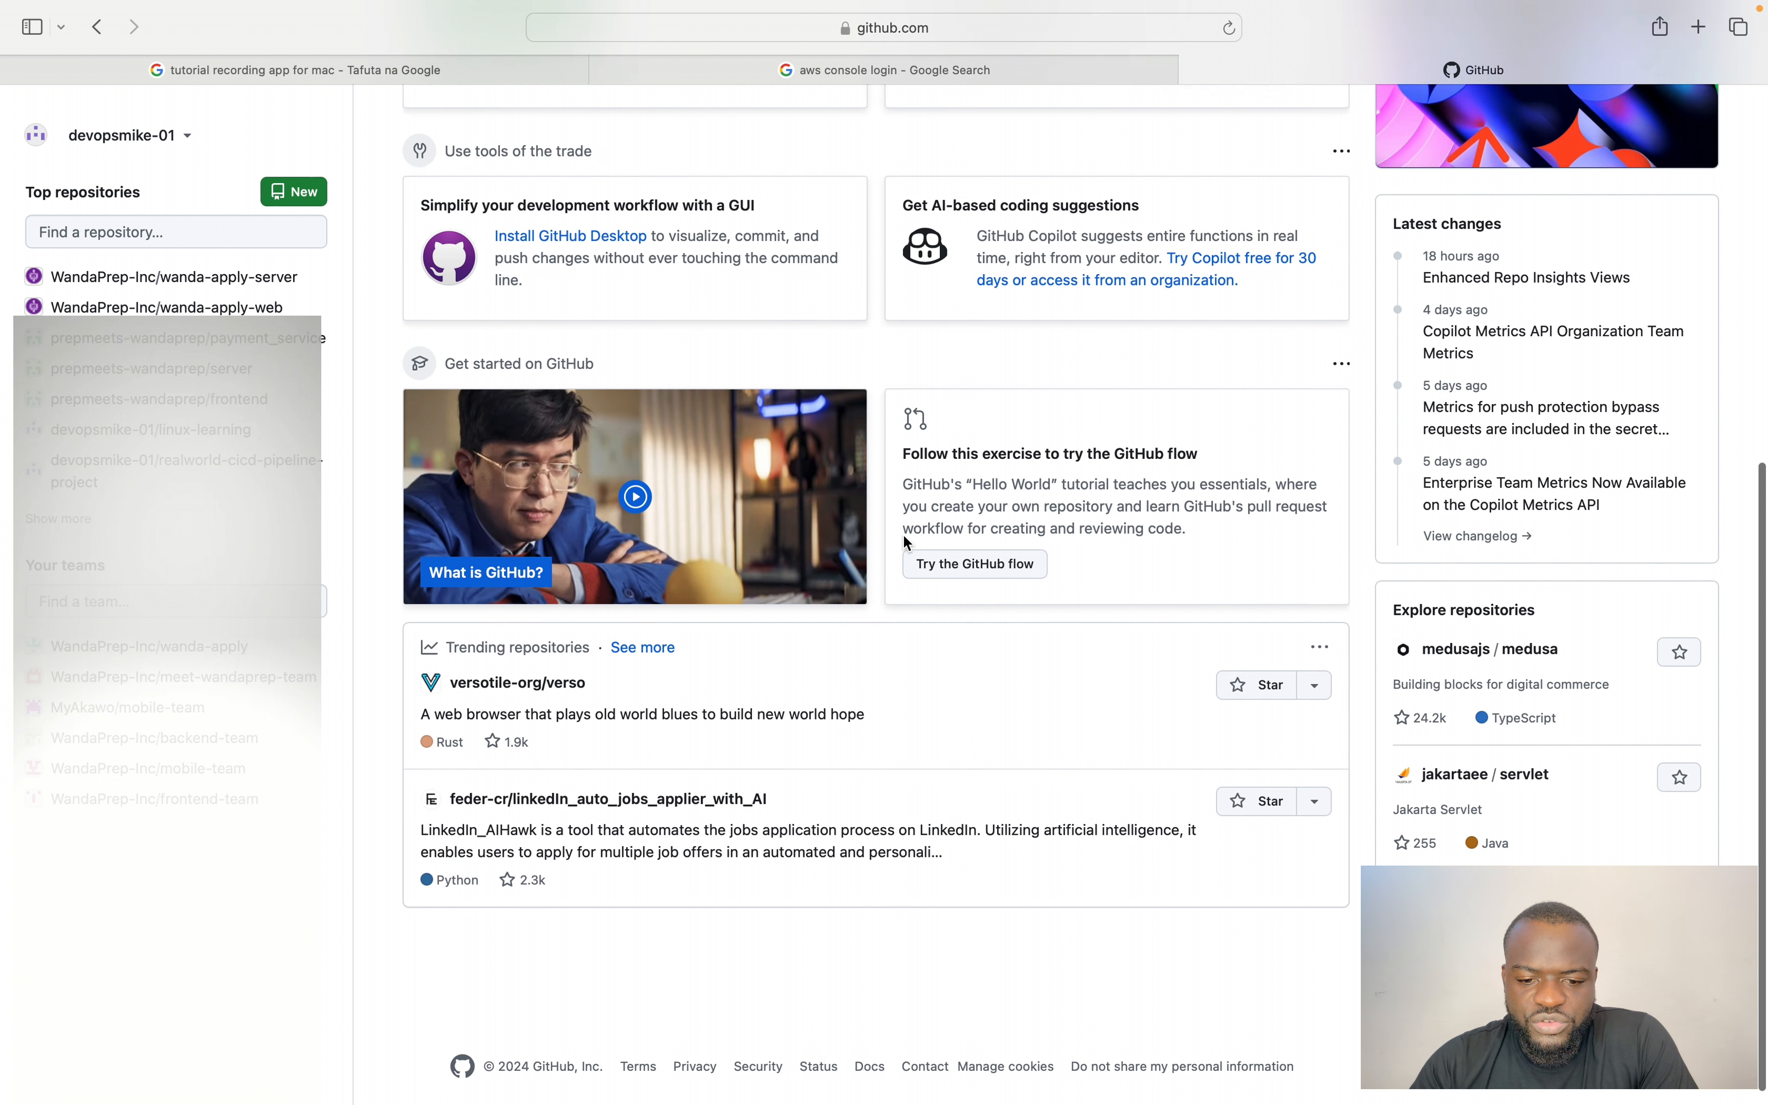
scroll(908, 544, "up", 4)
scroll(906, 543, "up", 5)
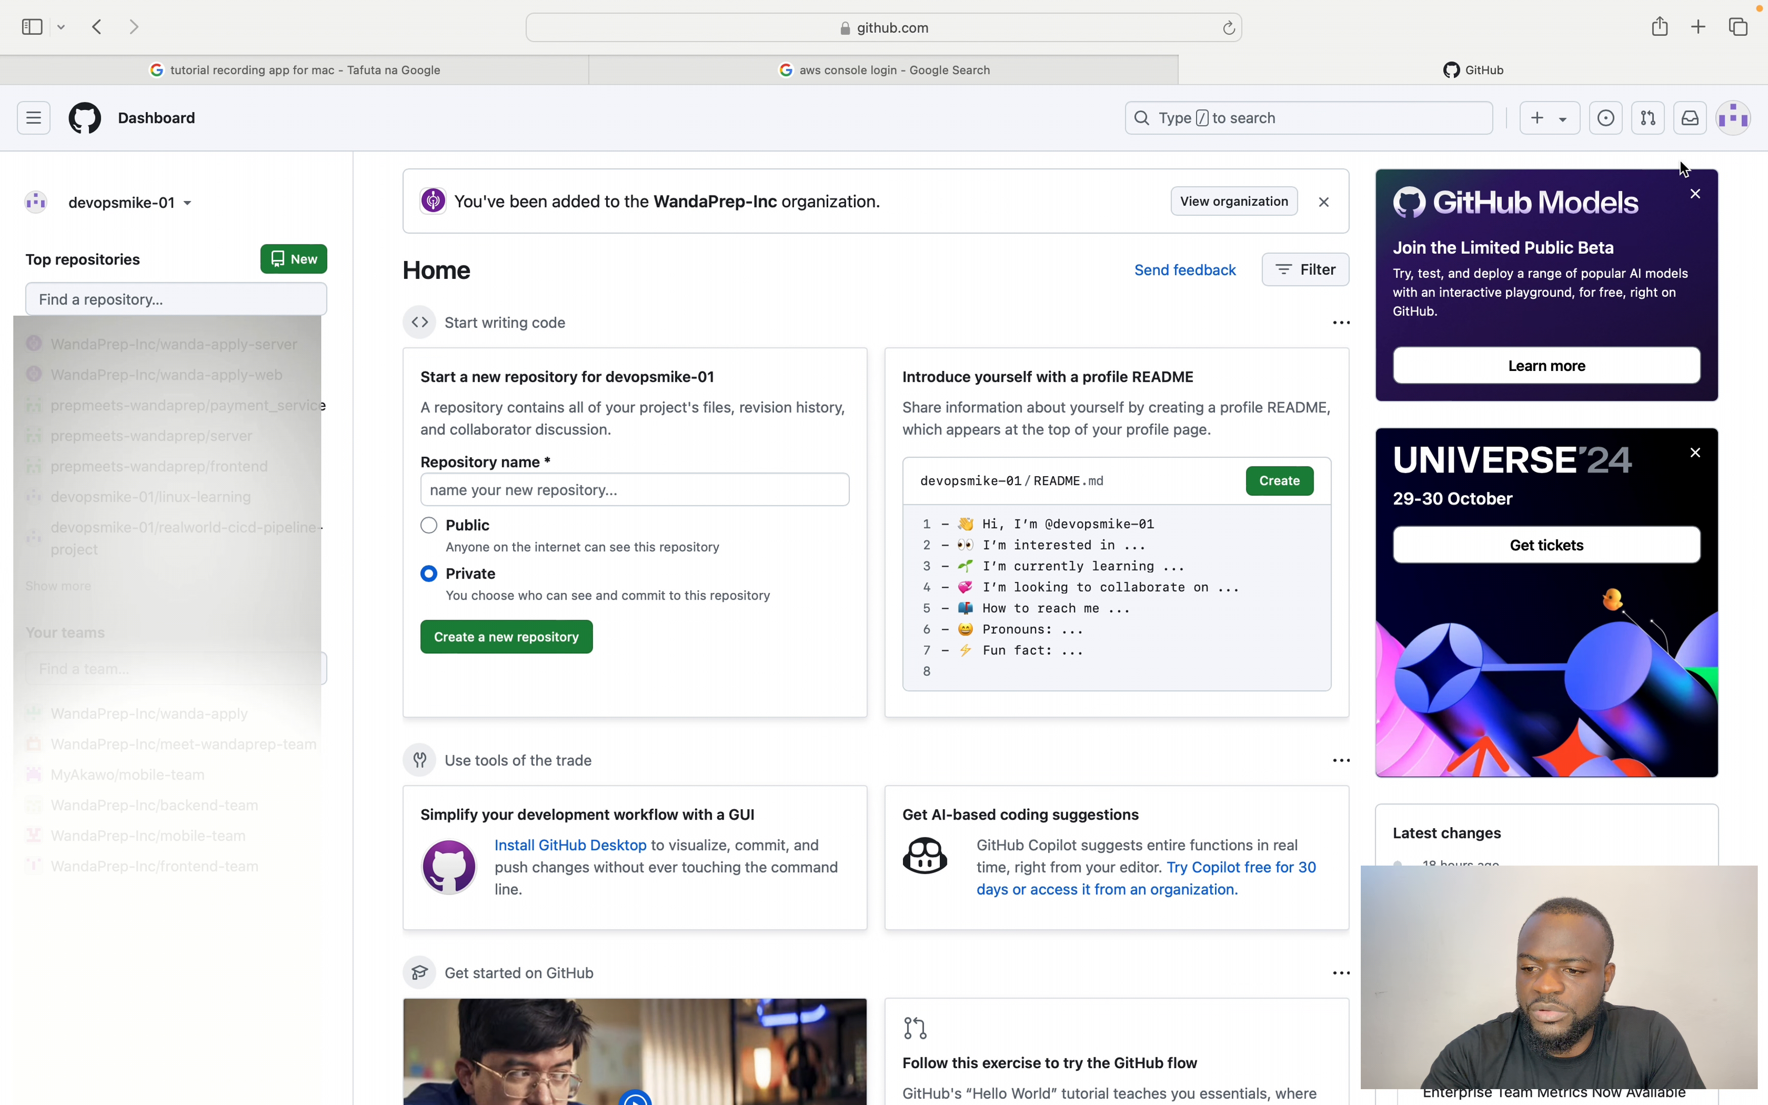
left_click(1740, 115)
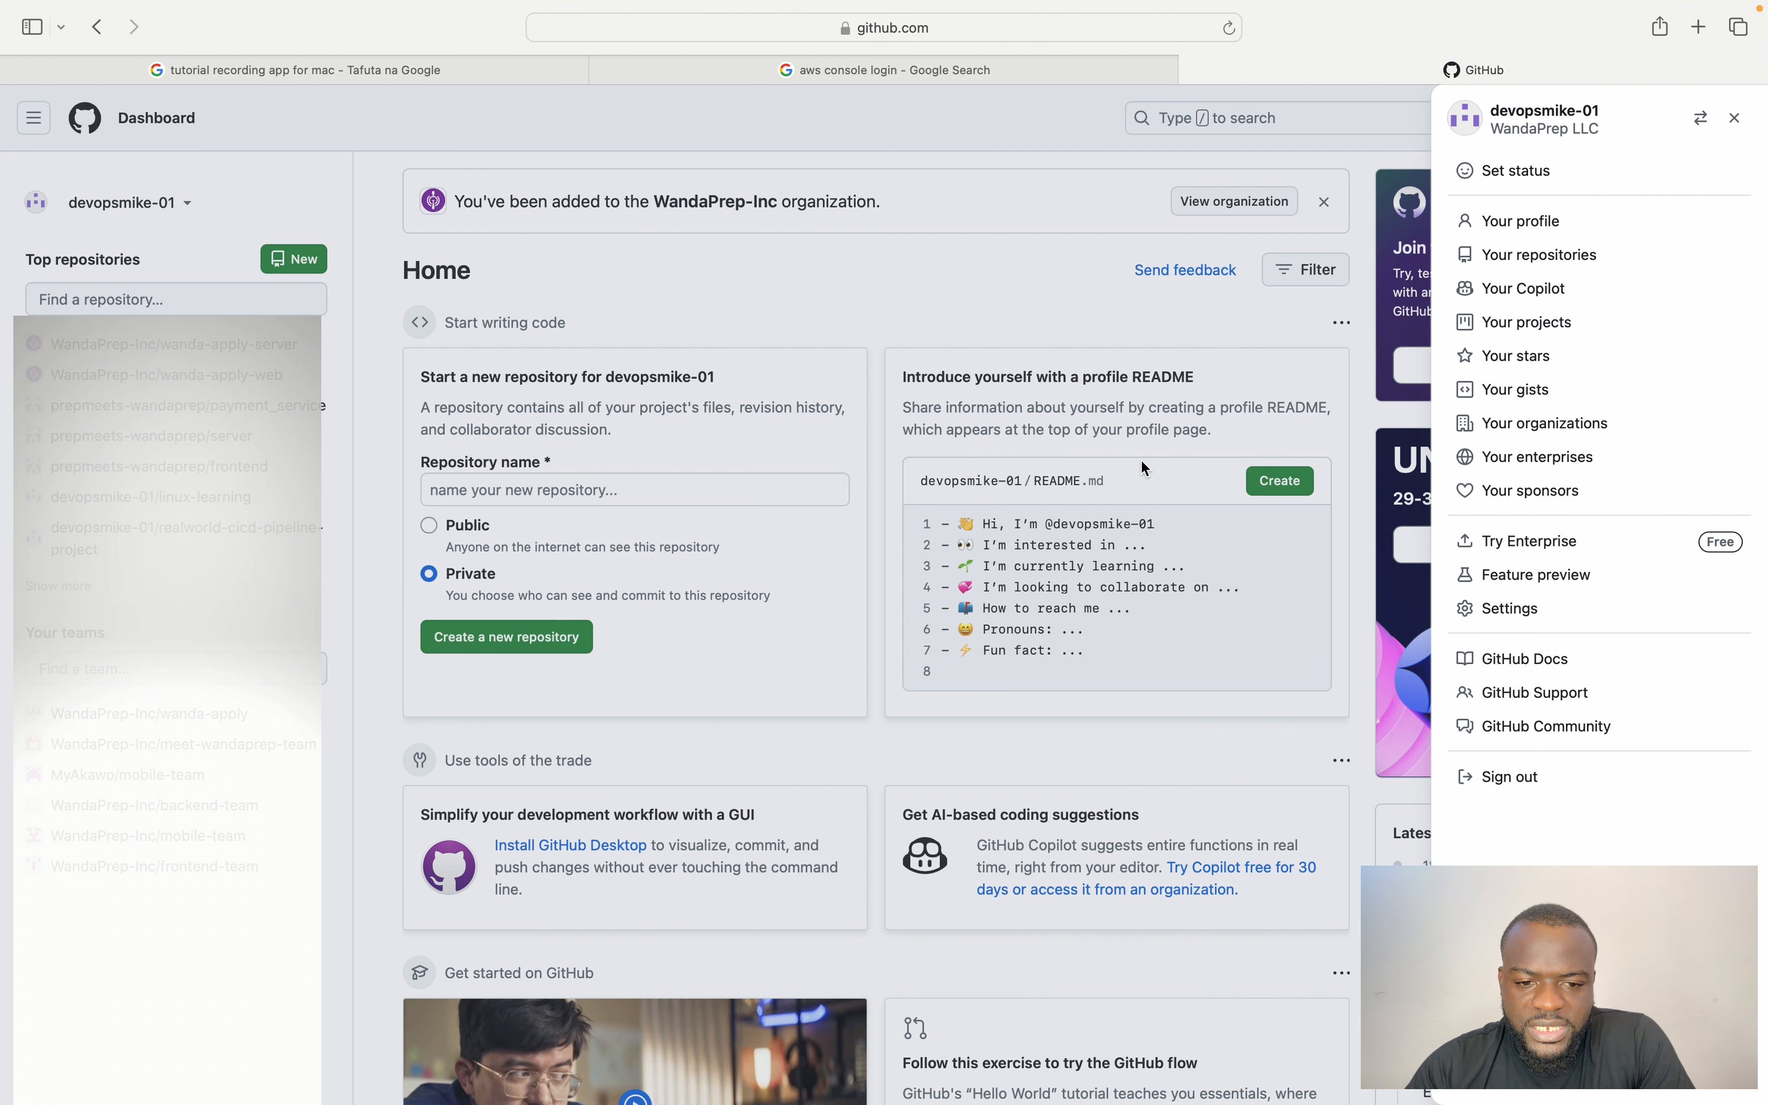
Step: Go to Your repositories from the avatar menu and start a new repository with New
left_click(744, 295)
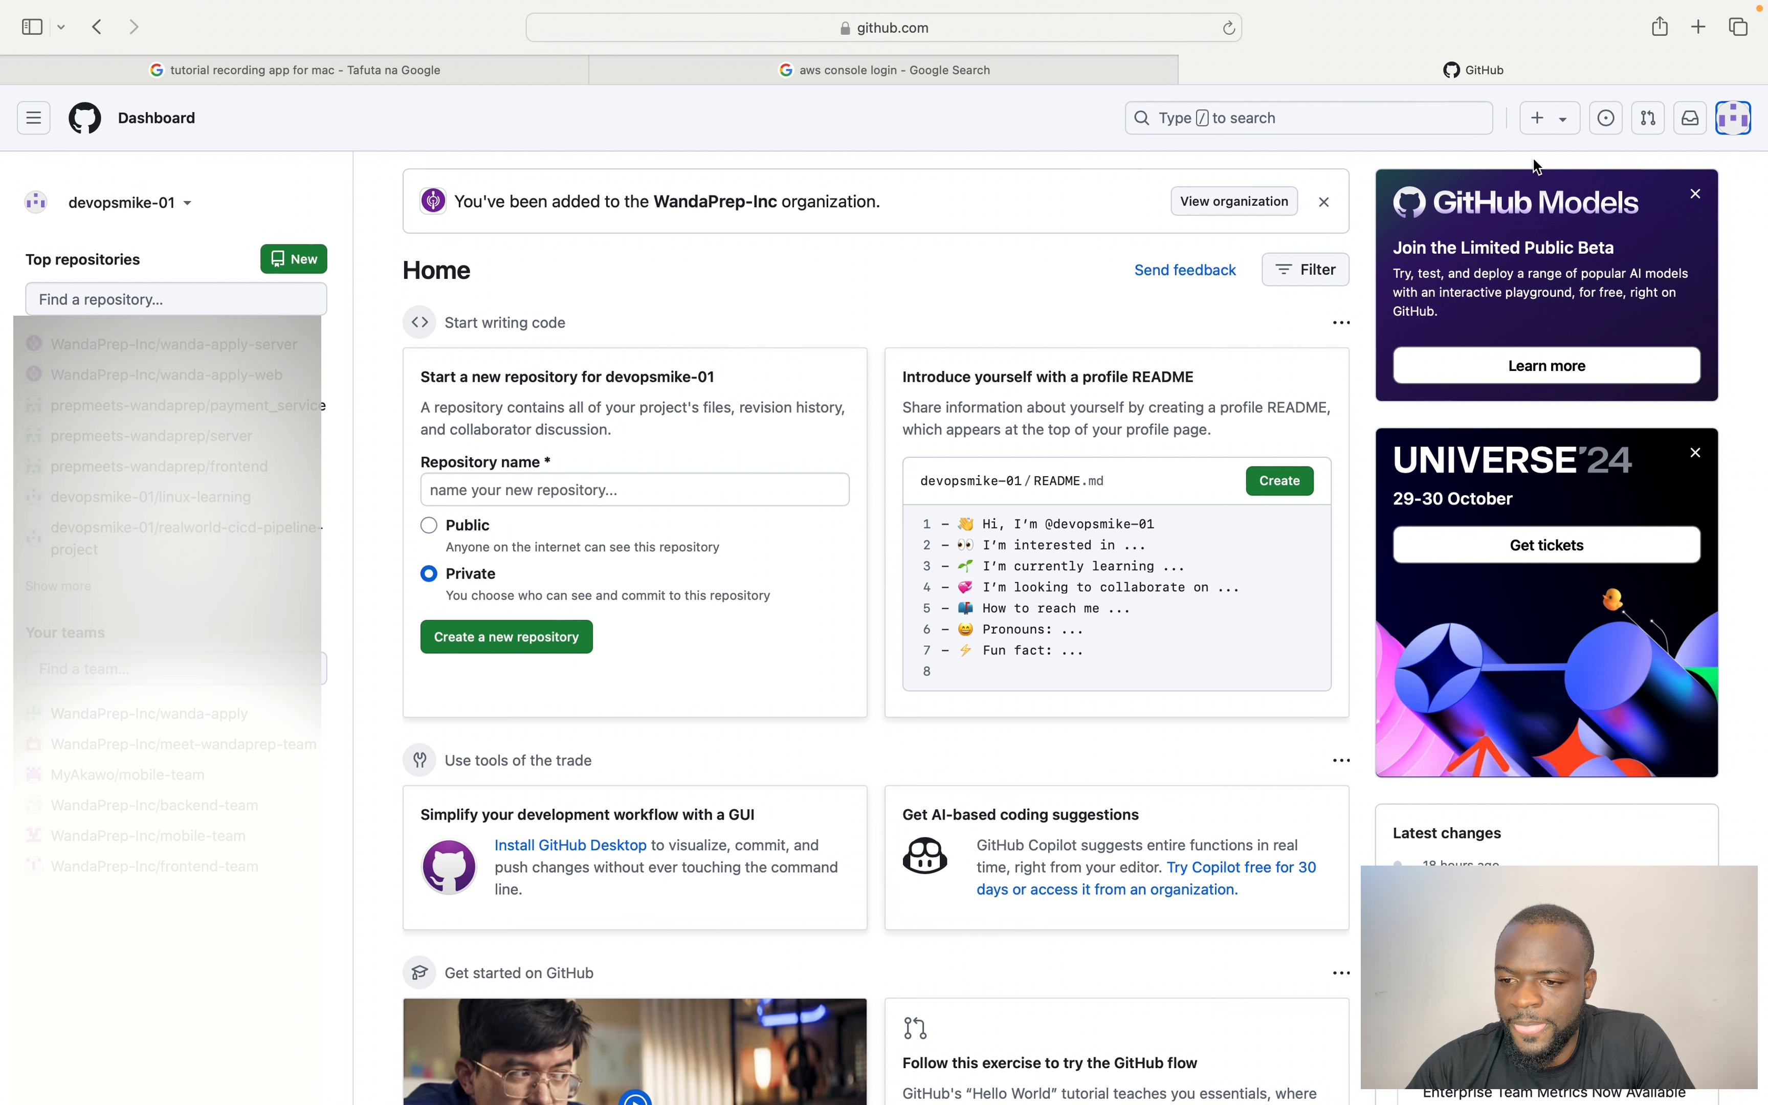
left_click(1742, 123)
left_click(1537, 257)
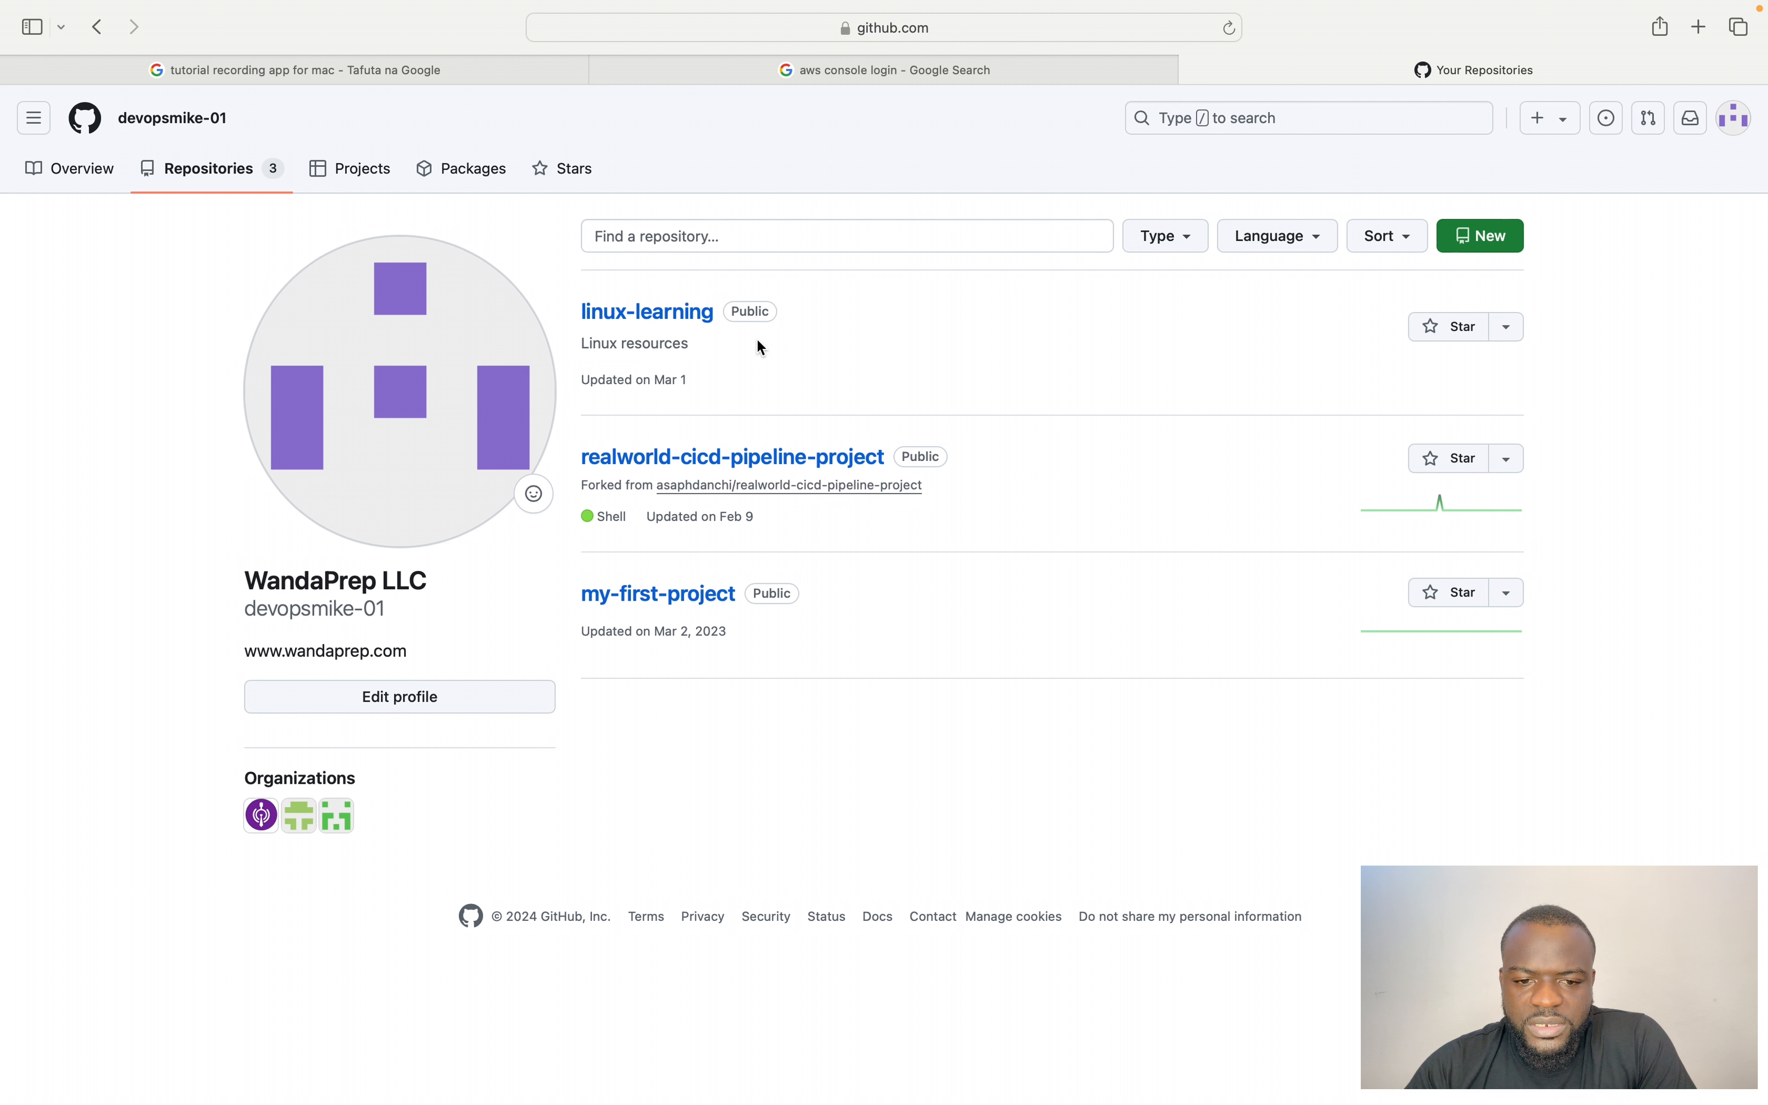
left_click(1486, 238)
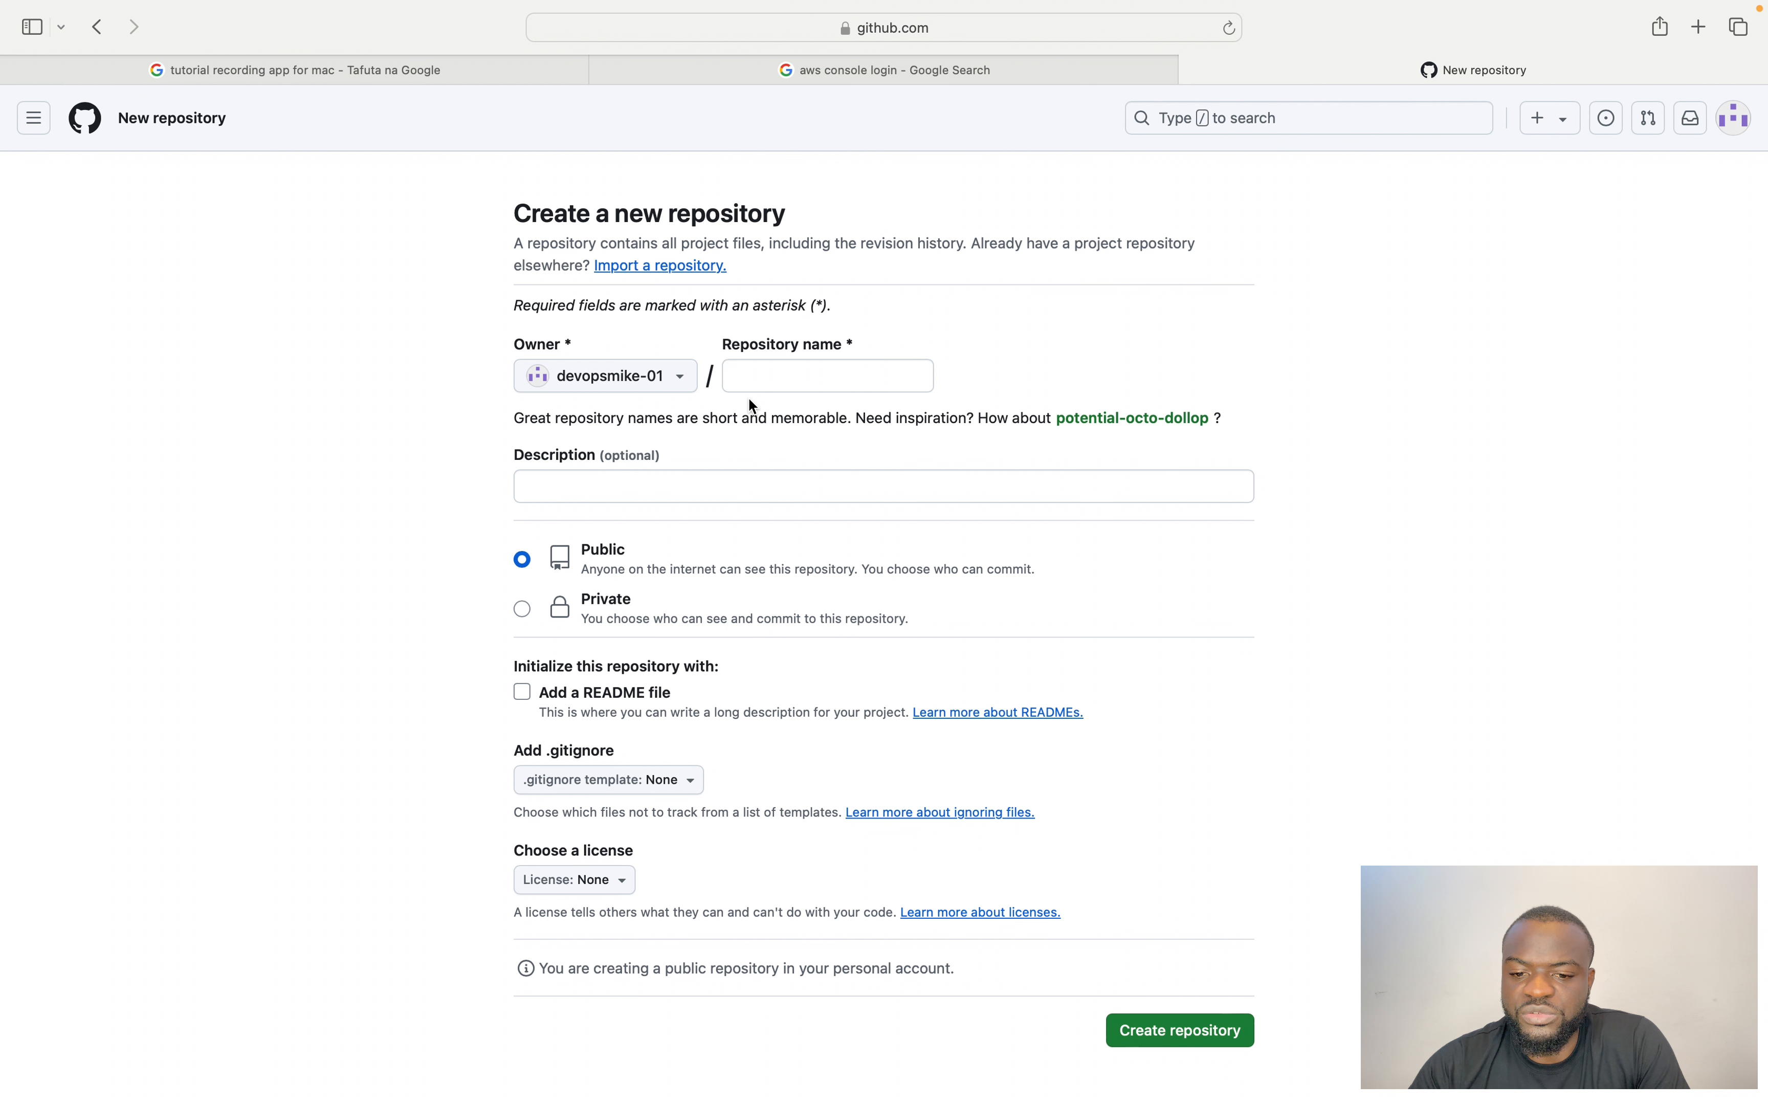
Step: Enter terraform-infra-repo as the repository name, fixing a typo
left_click(792, 378)
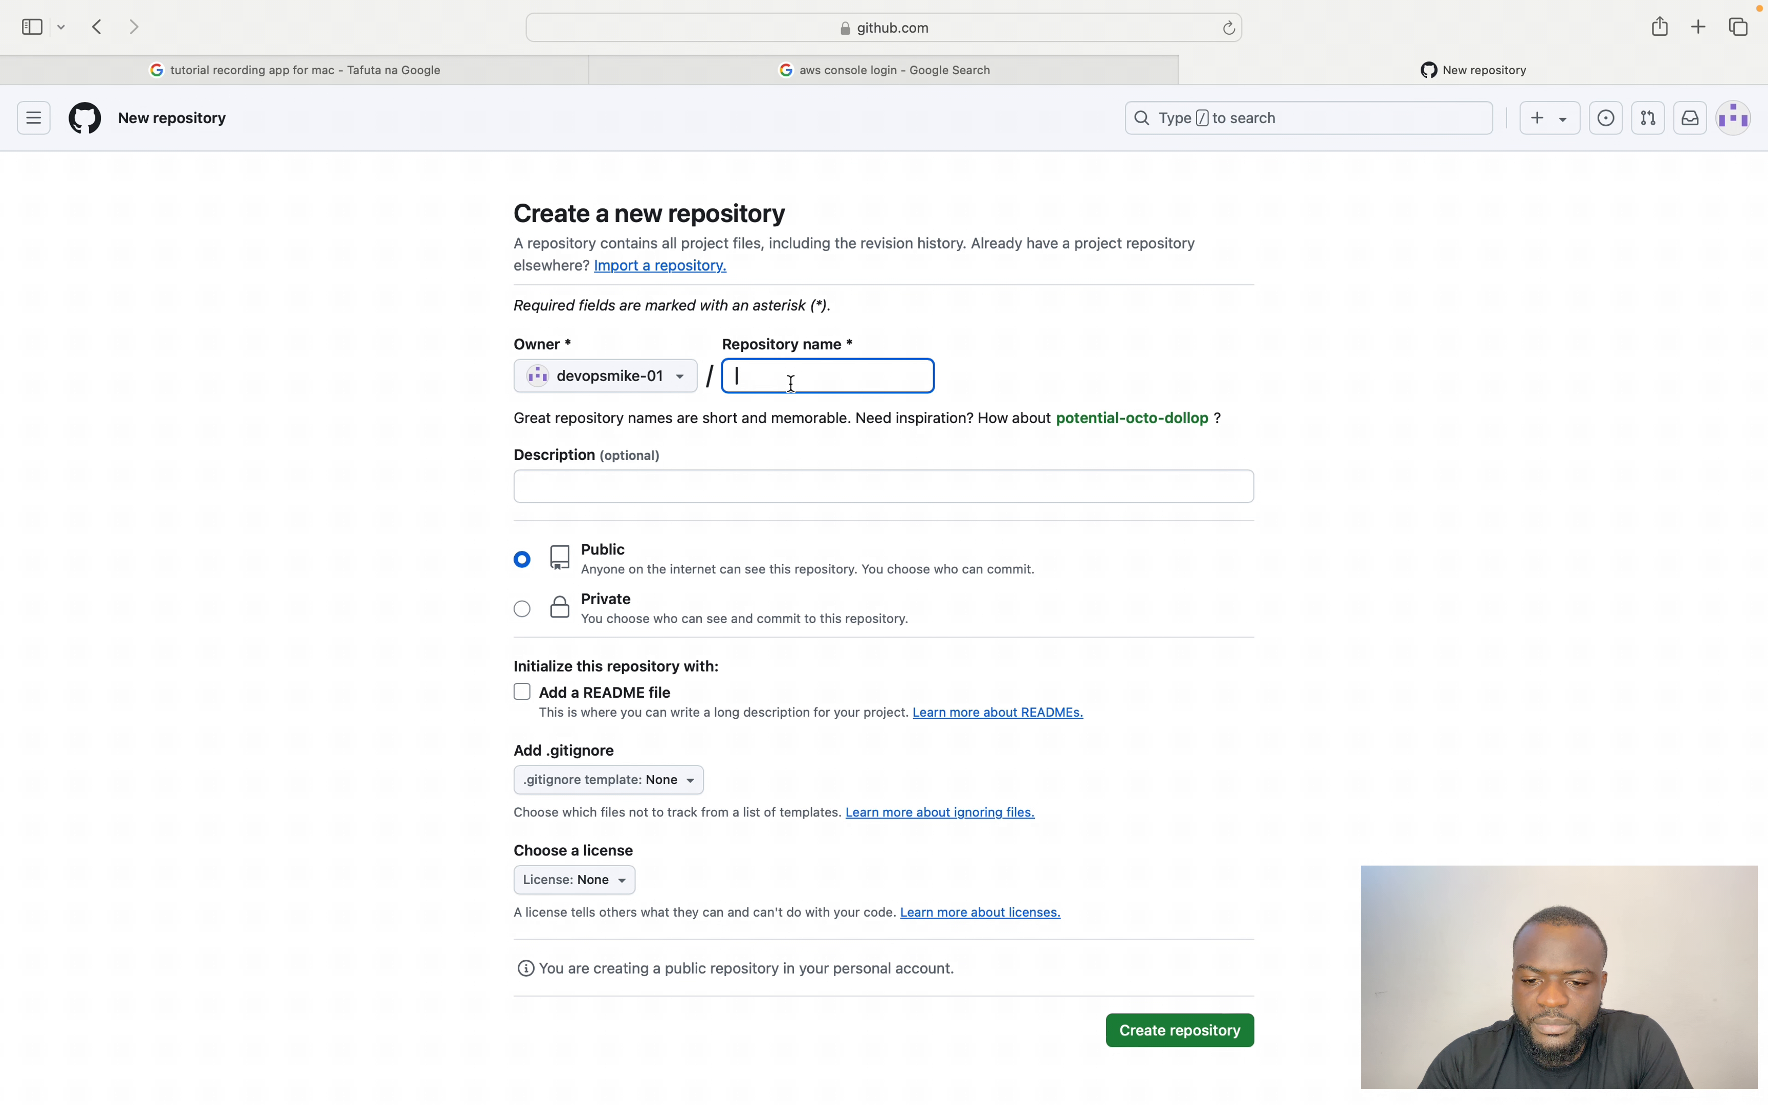
type("terrafro")
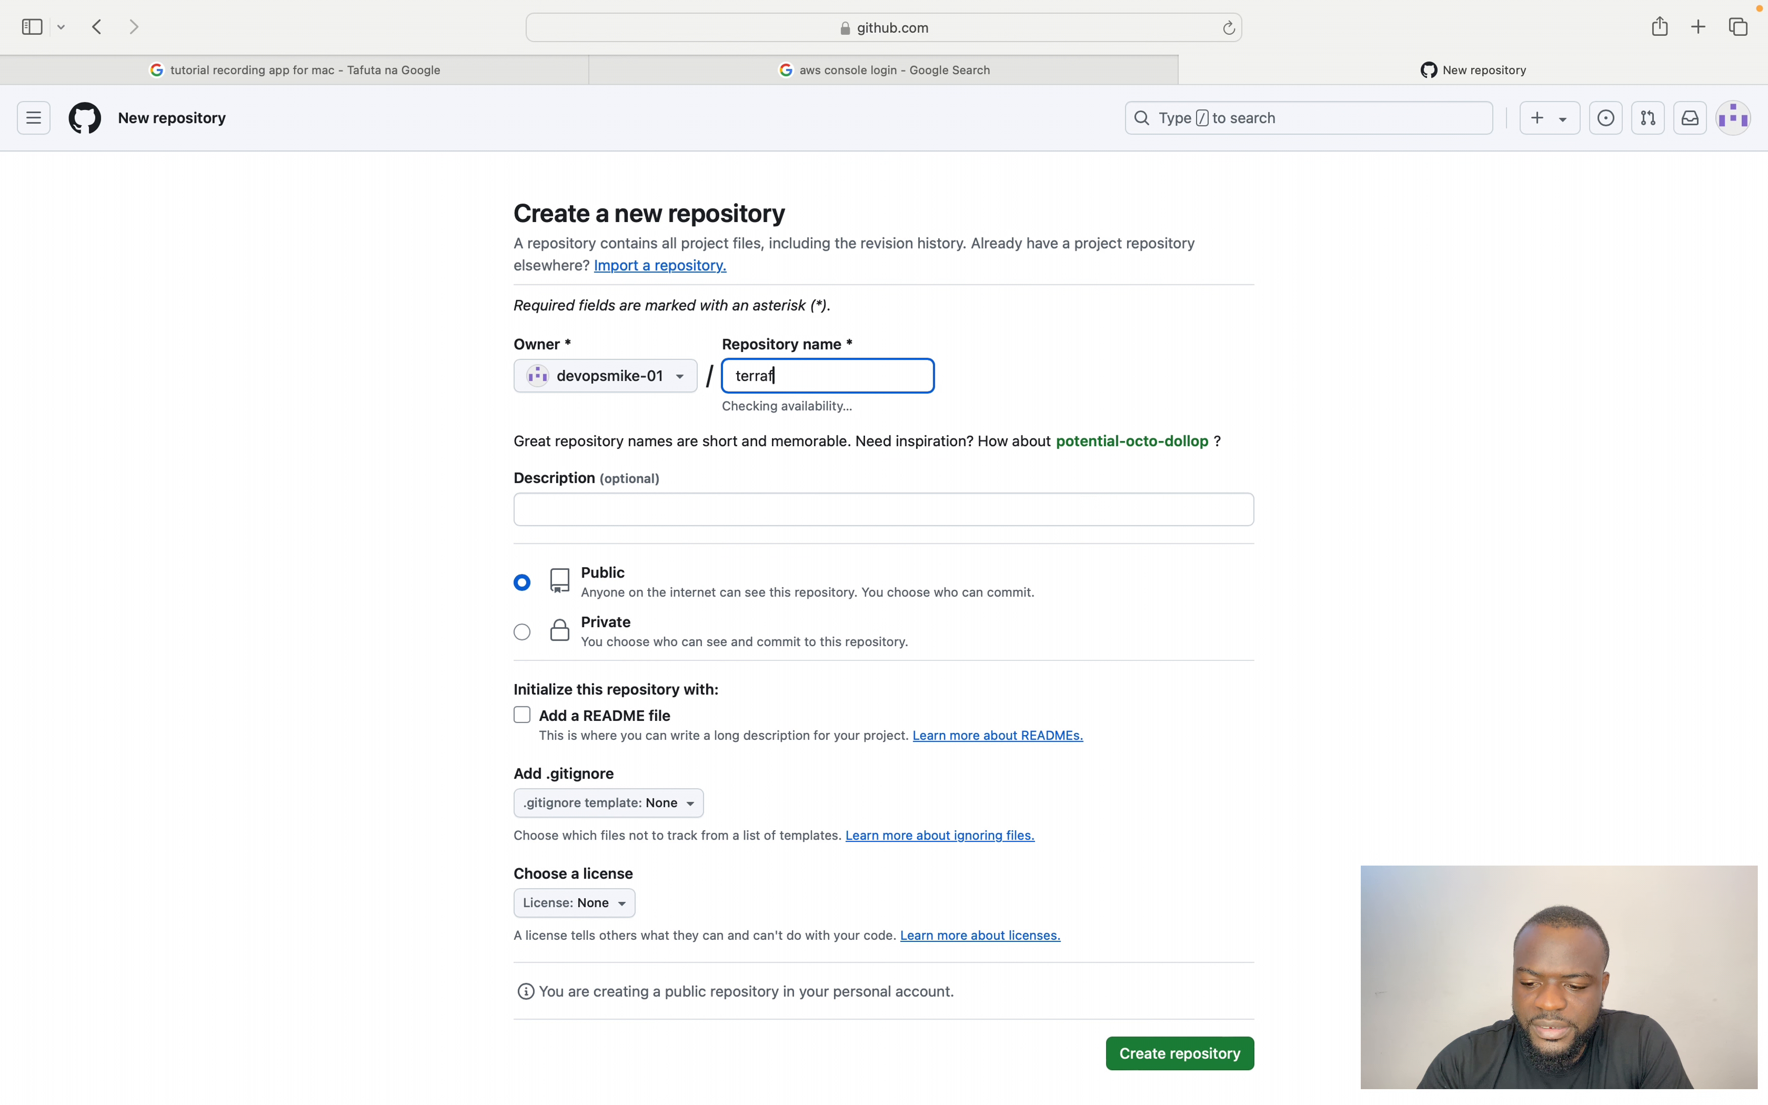
key("BackSpace")
key("BackSpace")
type("orm-i")
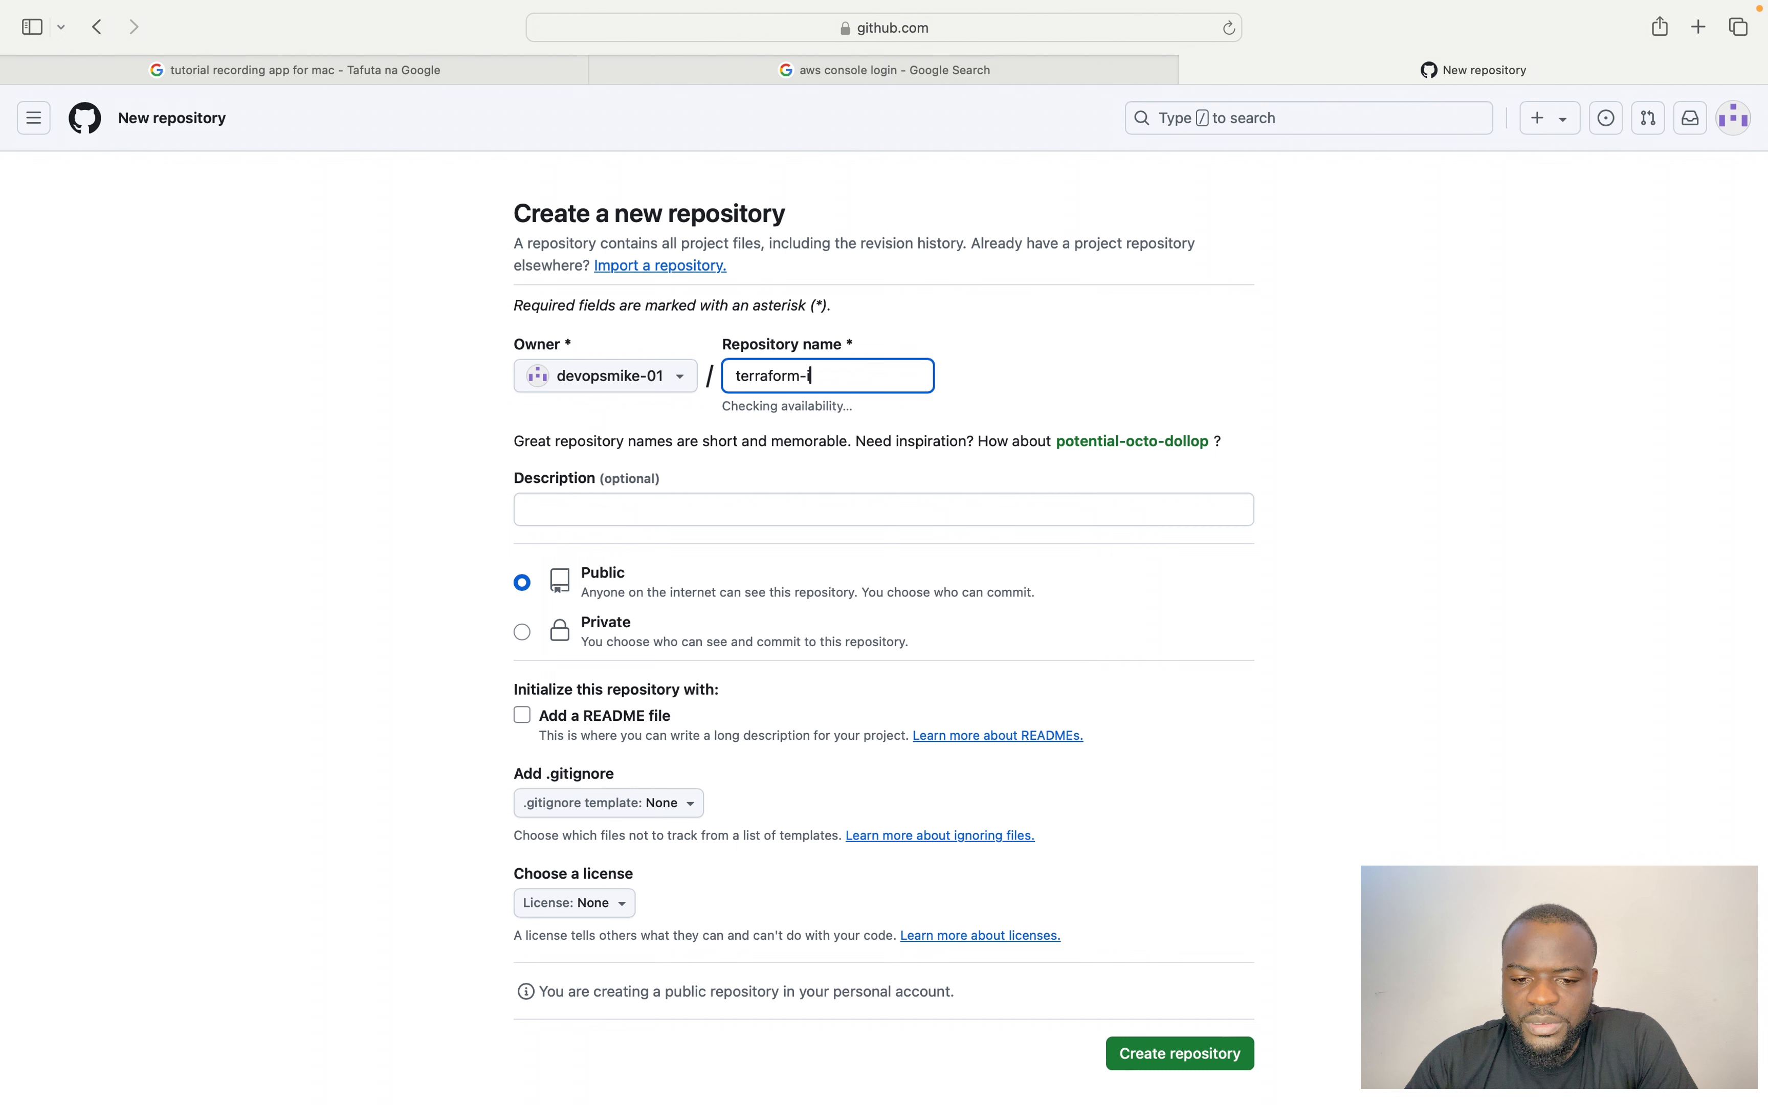
type("nfra-repo")
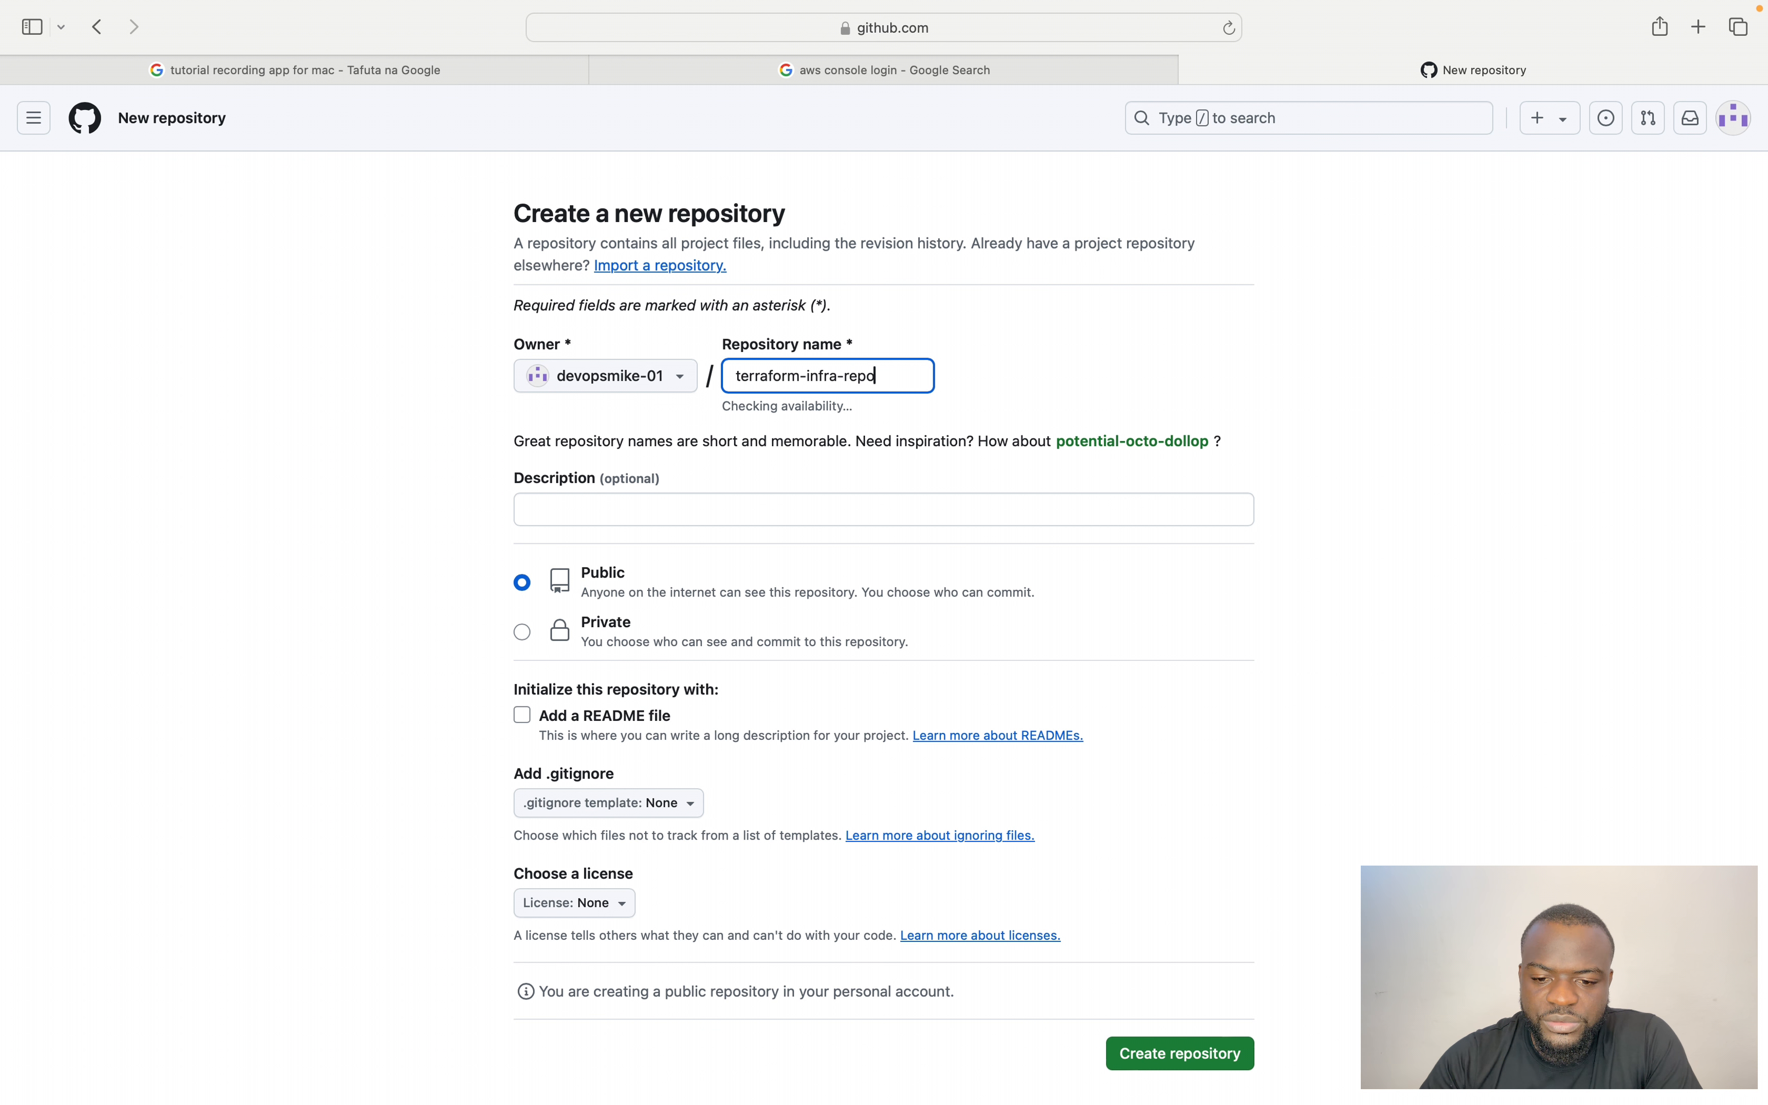
left_click(694, 489)
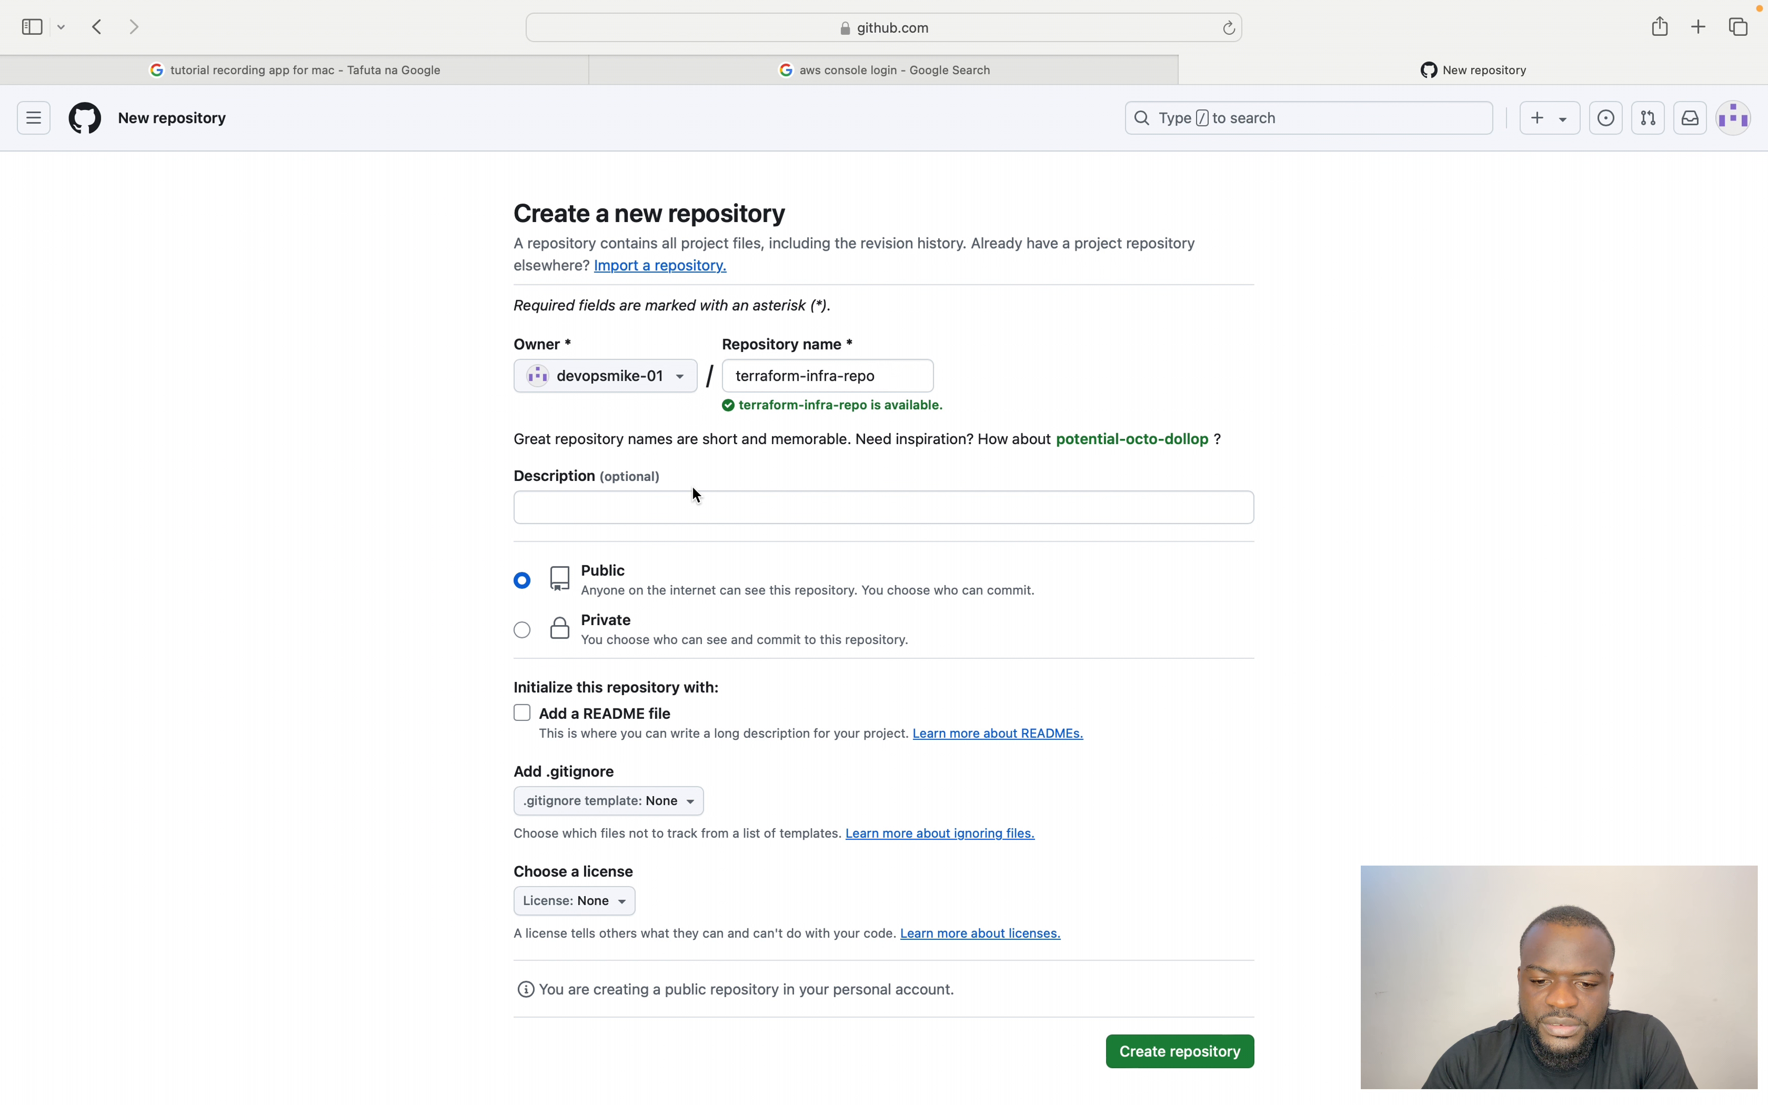
Step: Add the description 'This repository stores terraform configuration files'
left_click(697, 506)
type("This ")
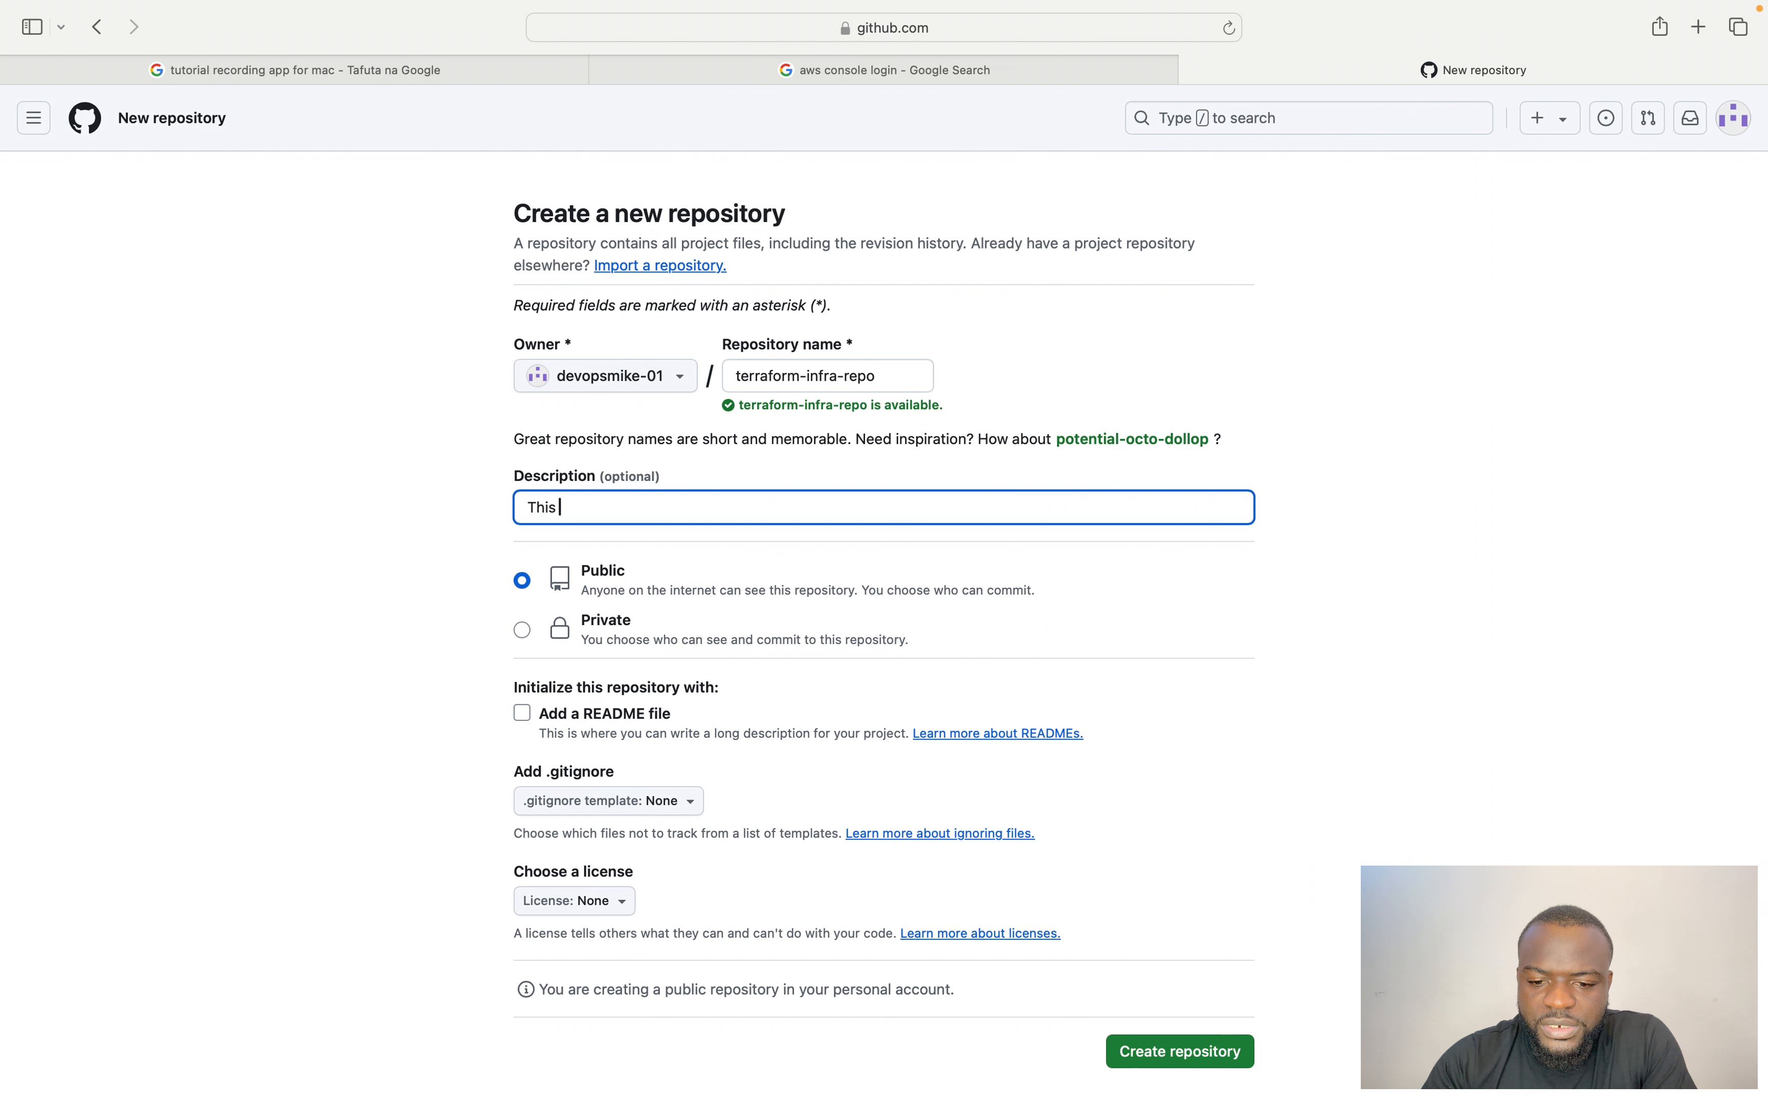
type("repository stor")
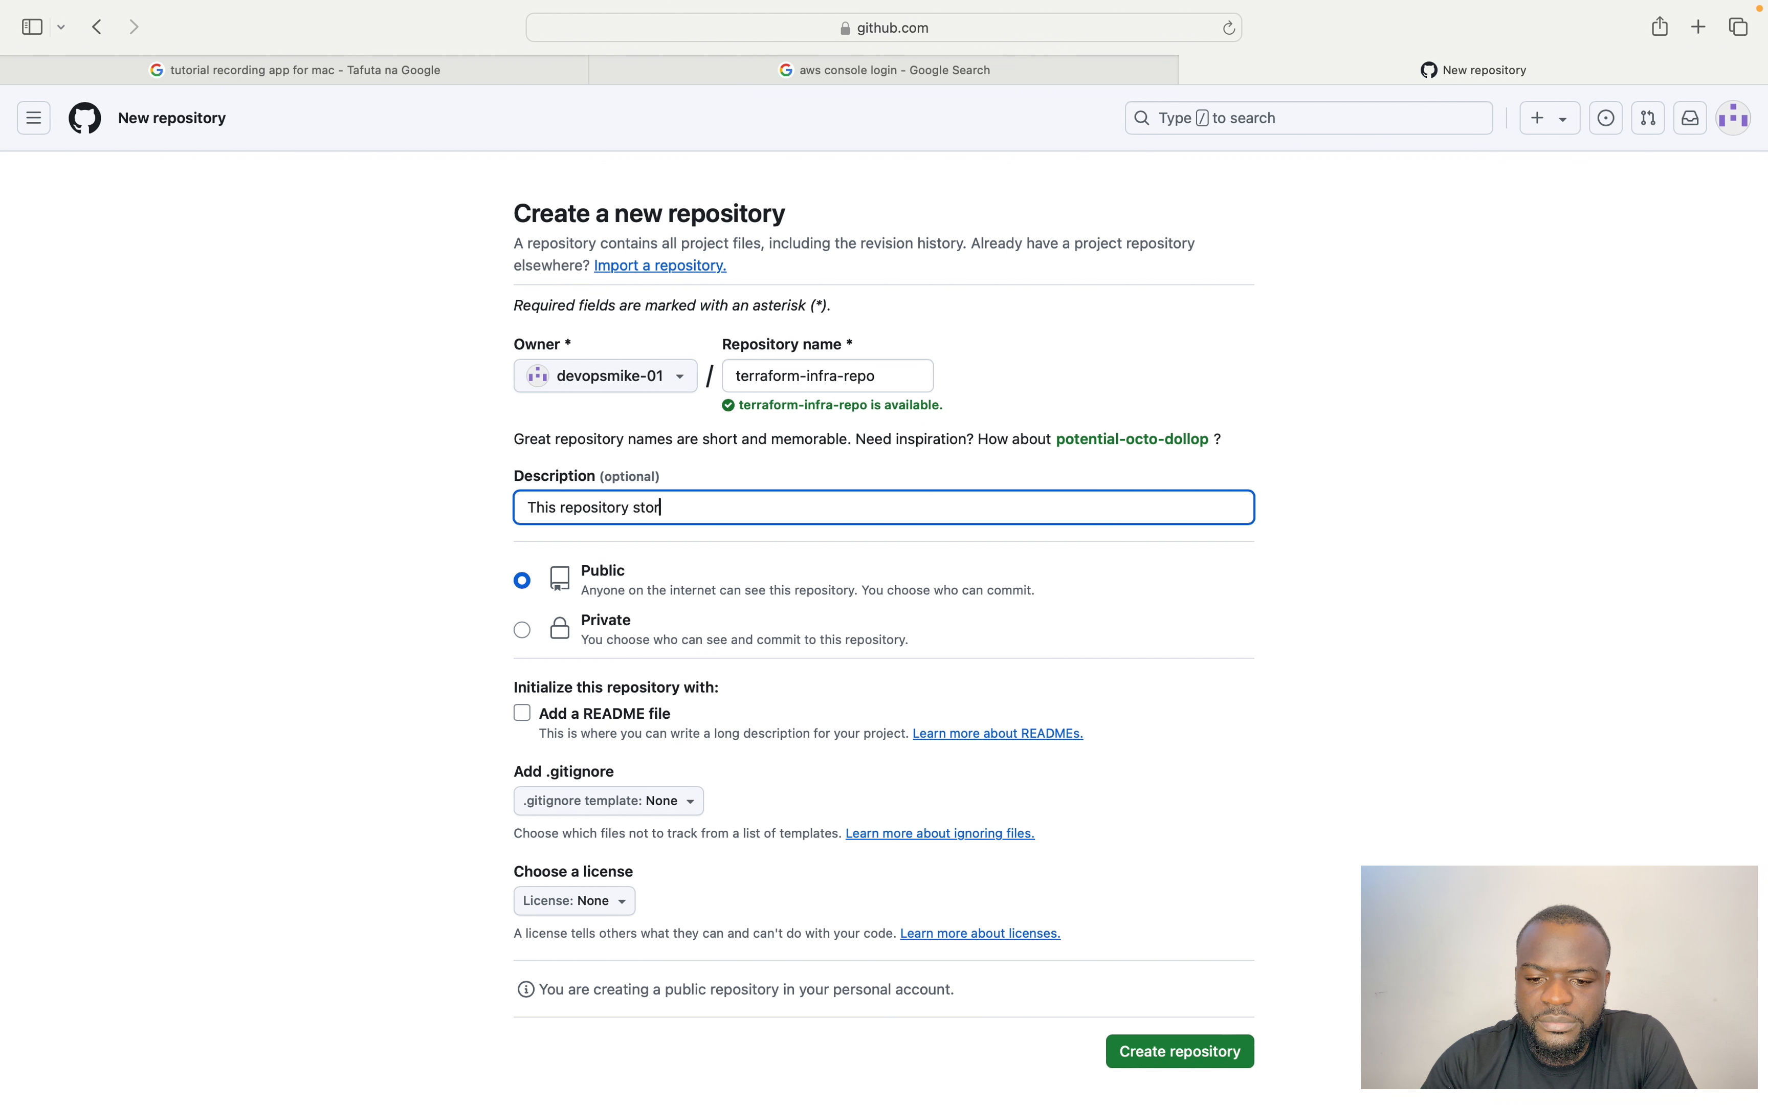
type("es terrafrom")
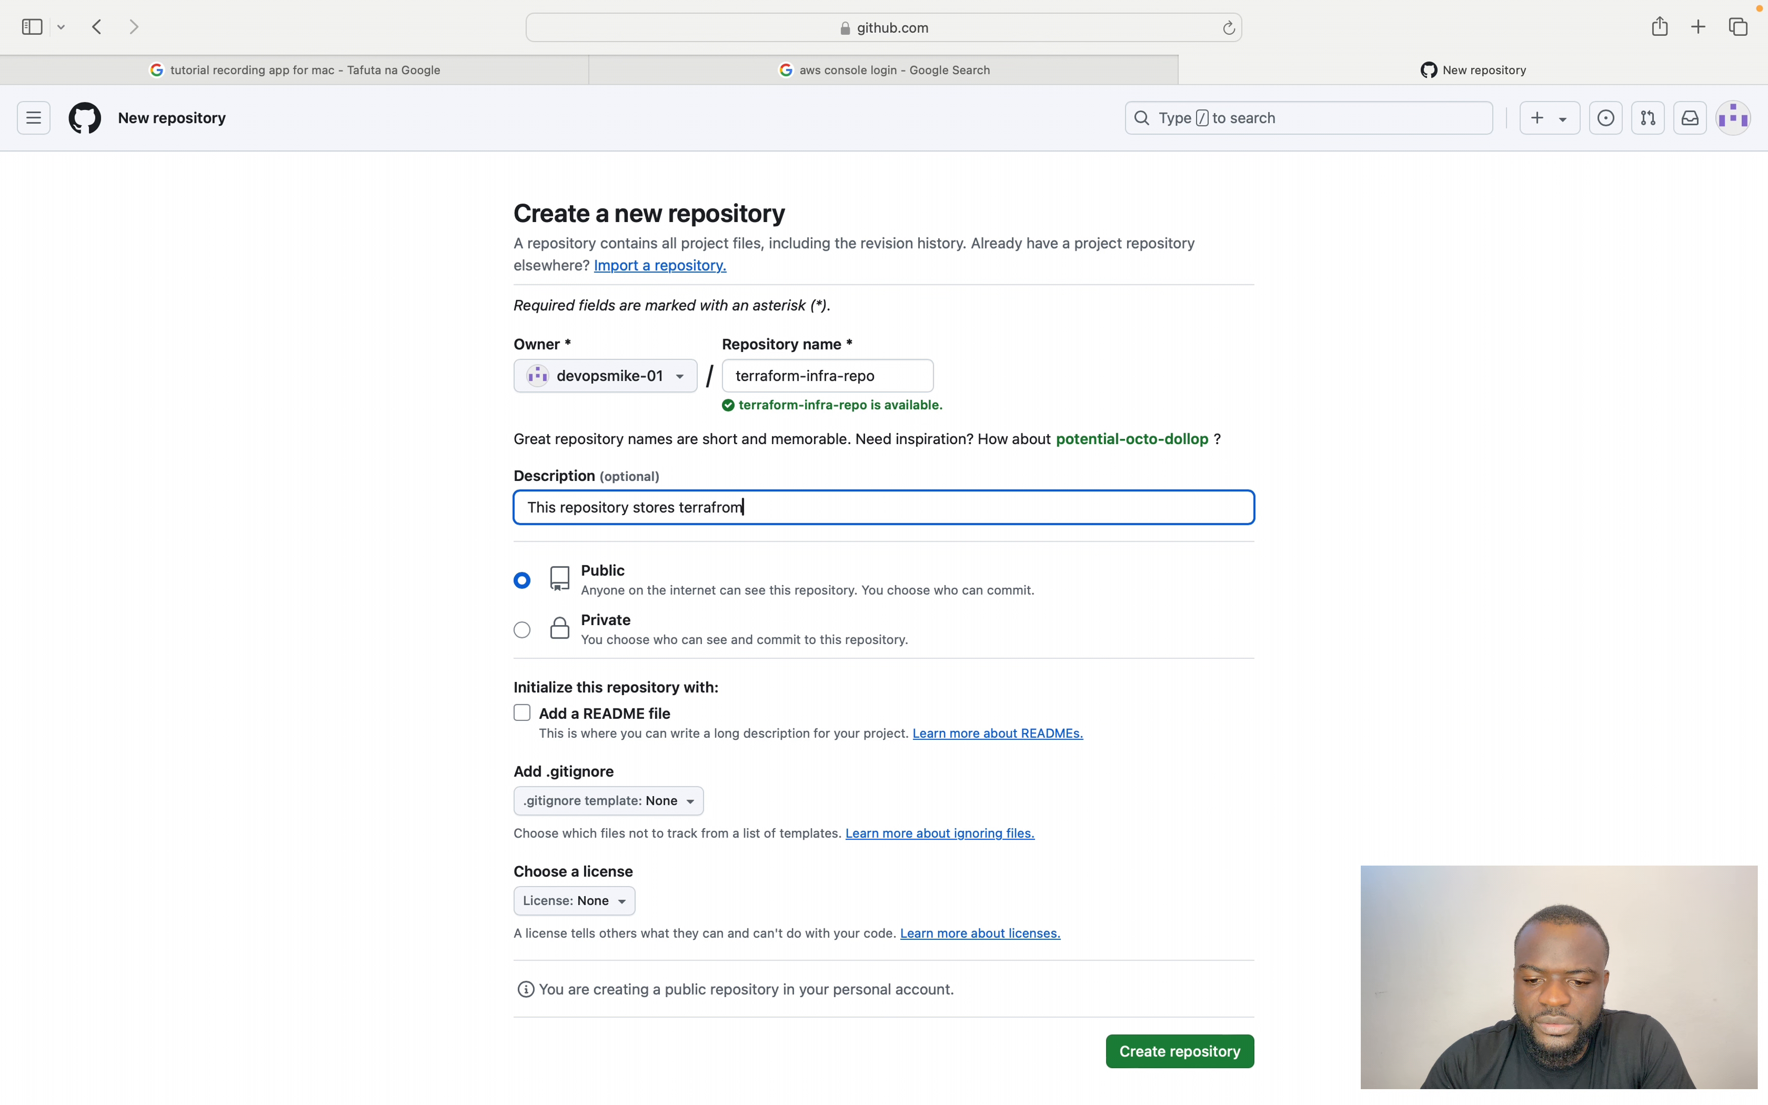
key("BackSpace")
key("BackSpace")
key("BackSpace")
type("orm con")
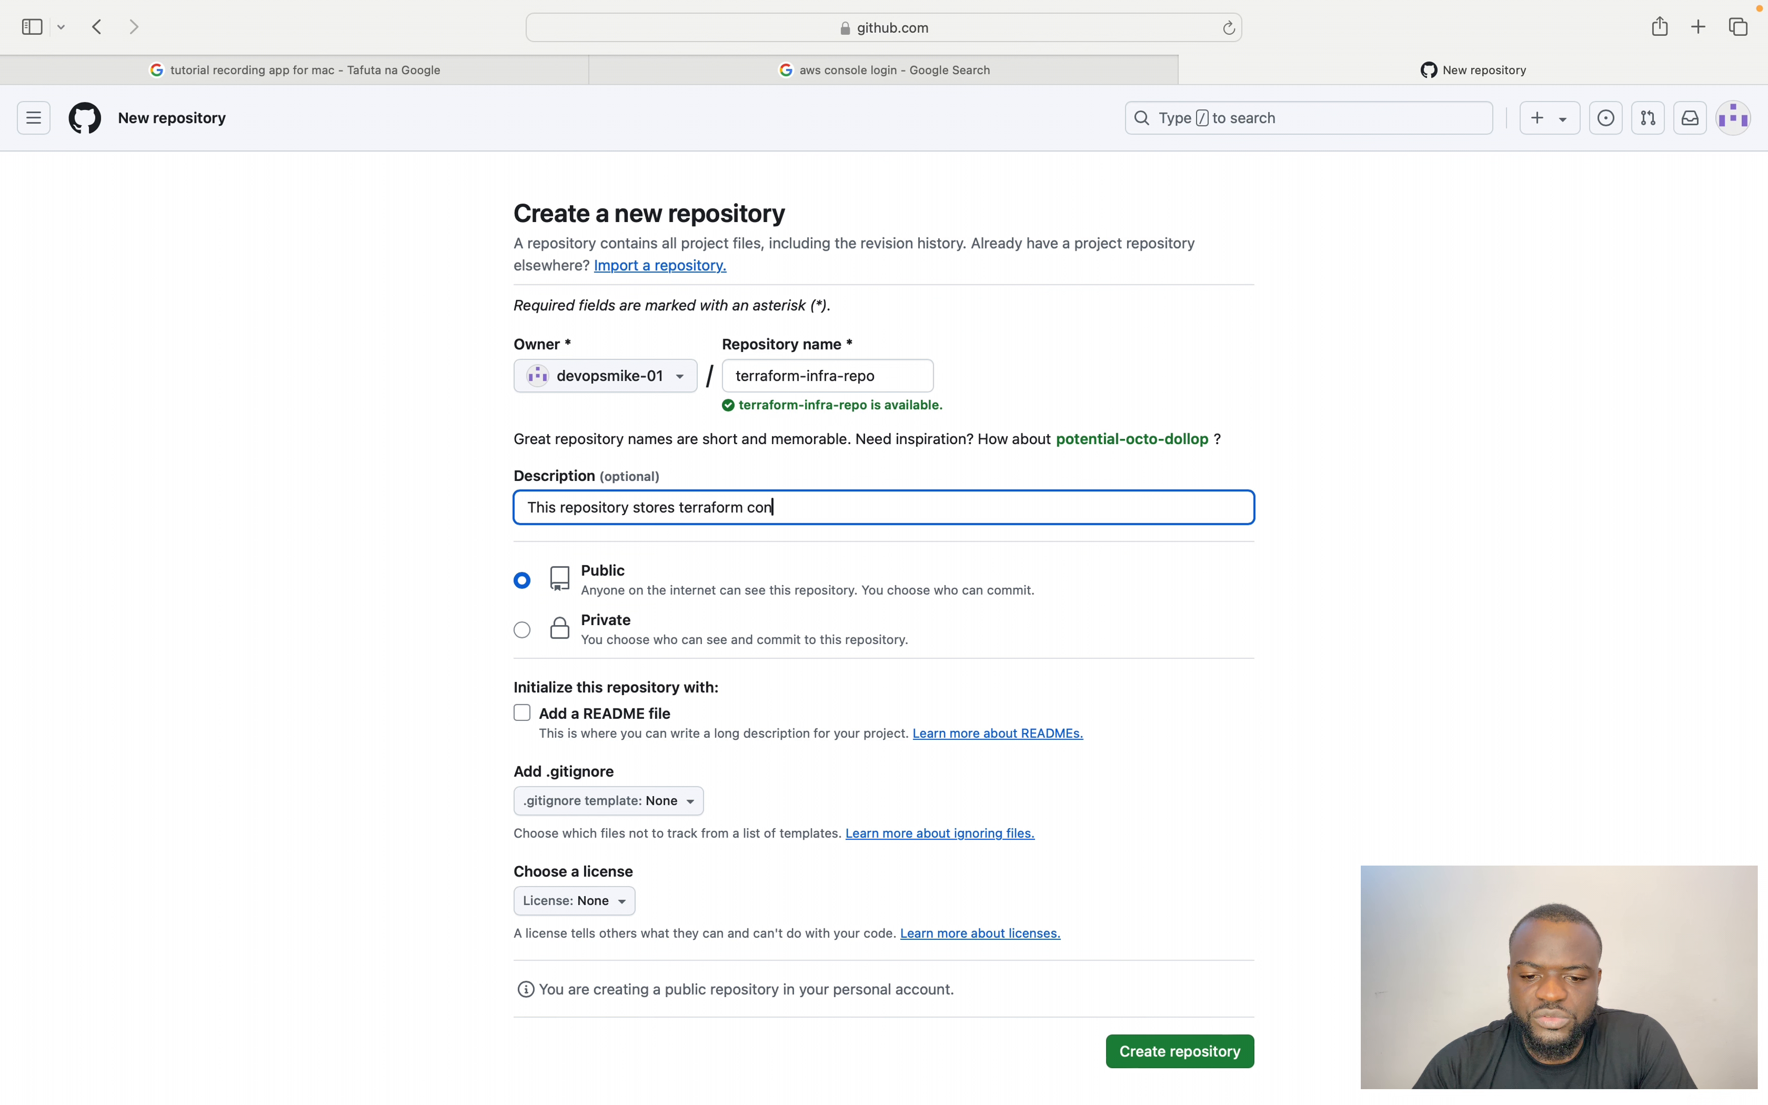
type("figuration files")
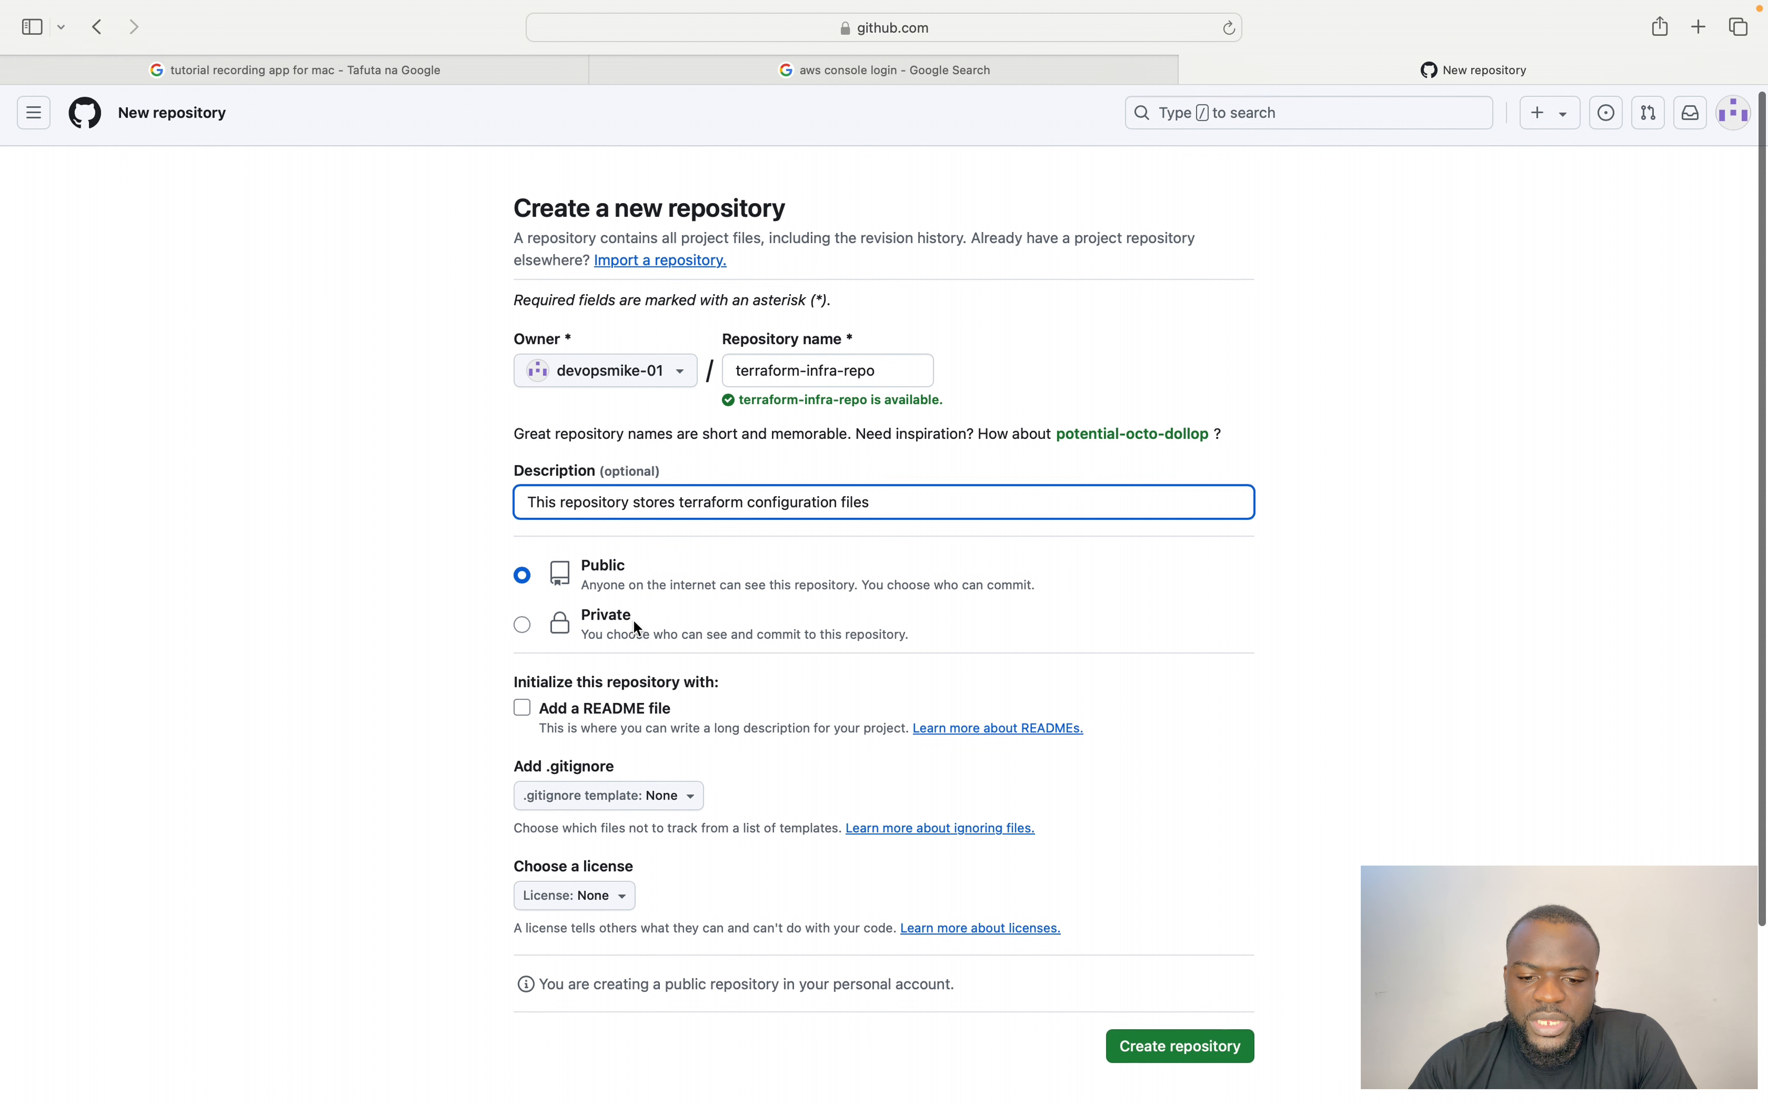
scroll(633, 619, "down", 1)
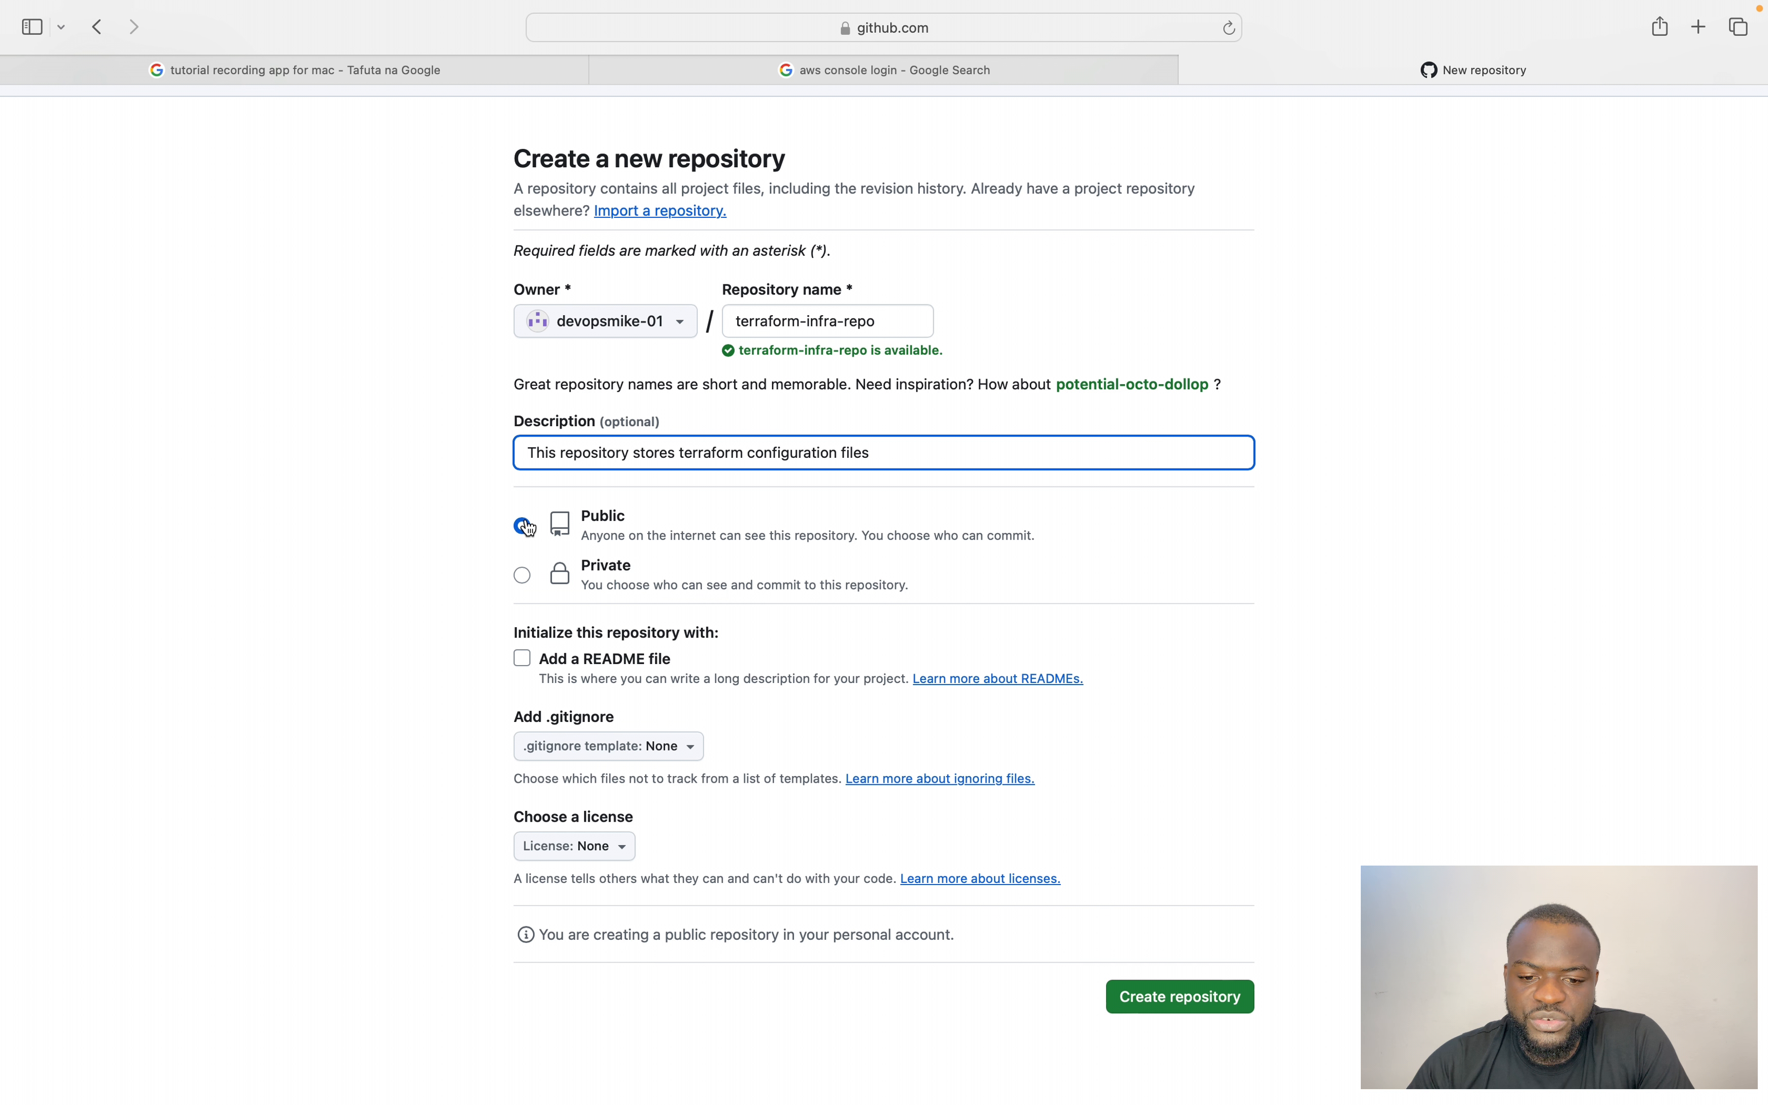
scroll(549, 701, "down", 3)
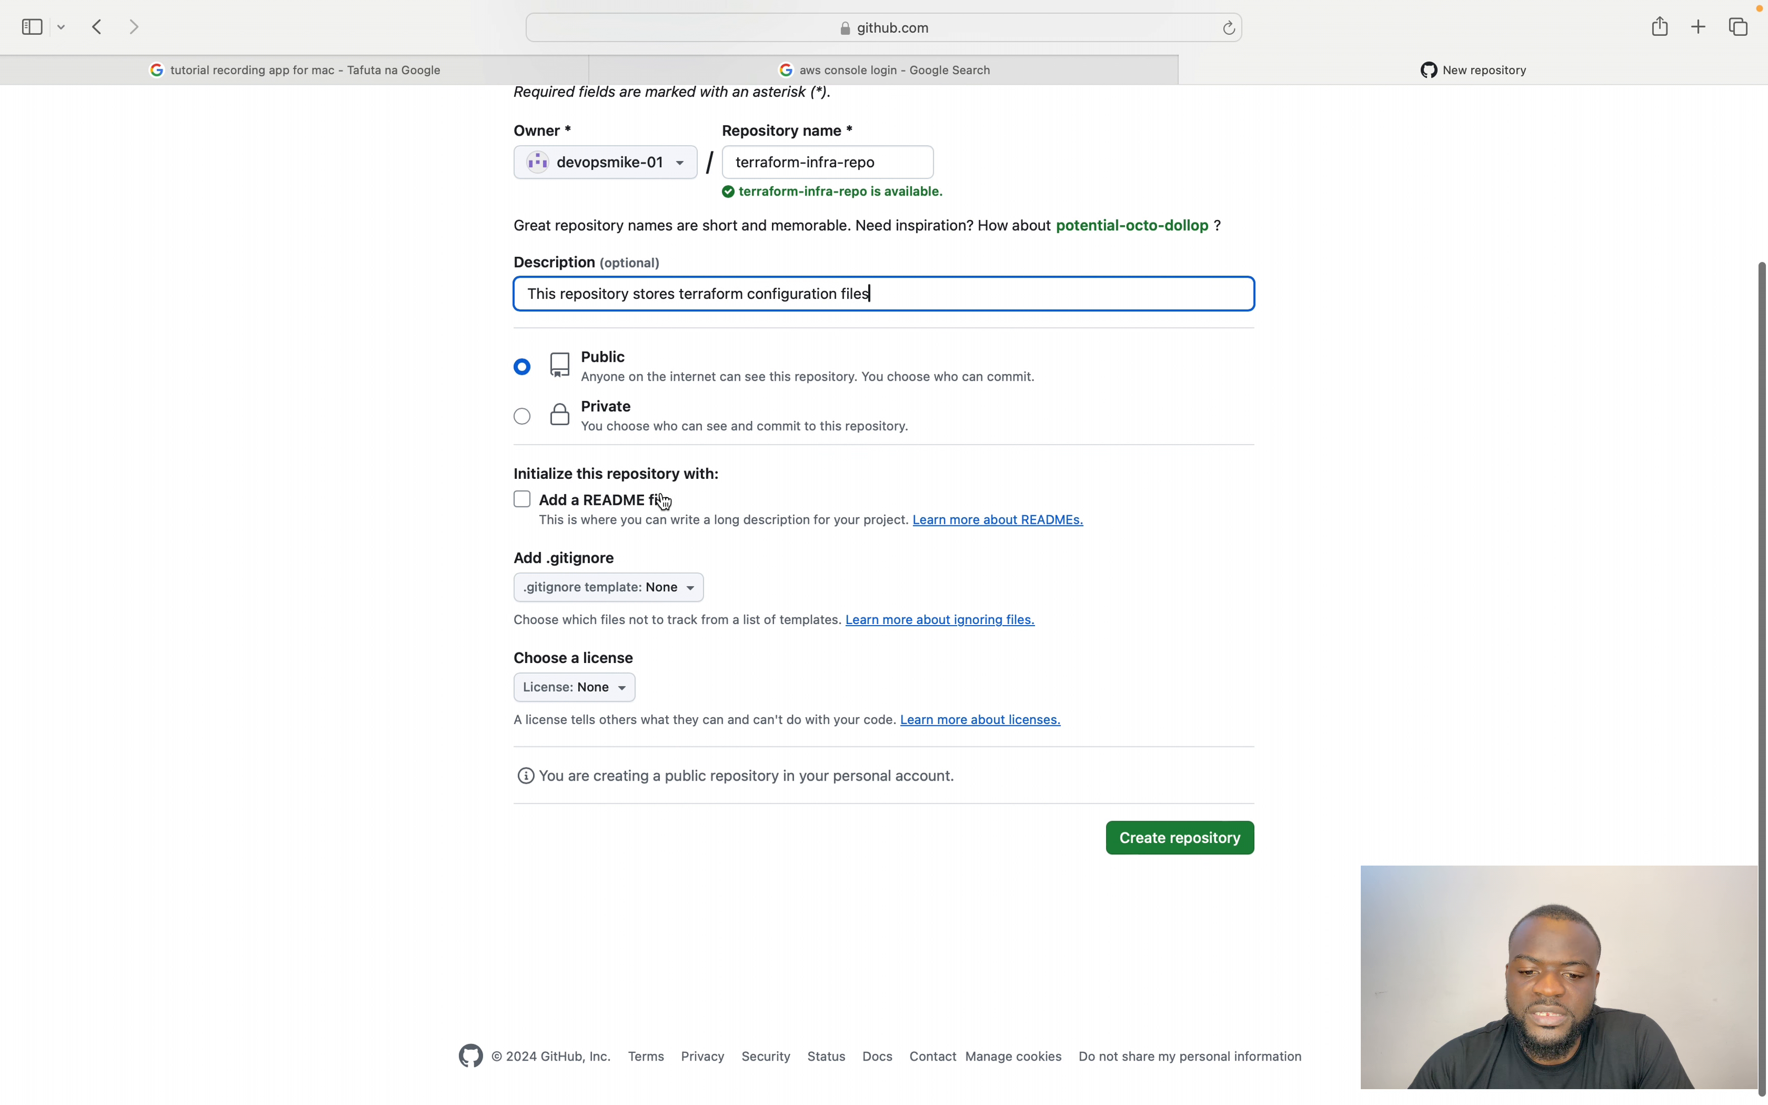
left_click(537, 506)
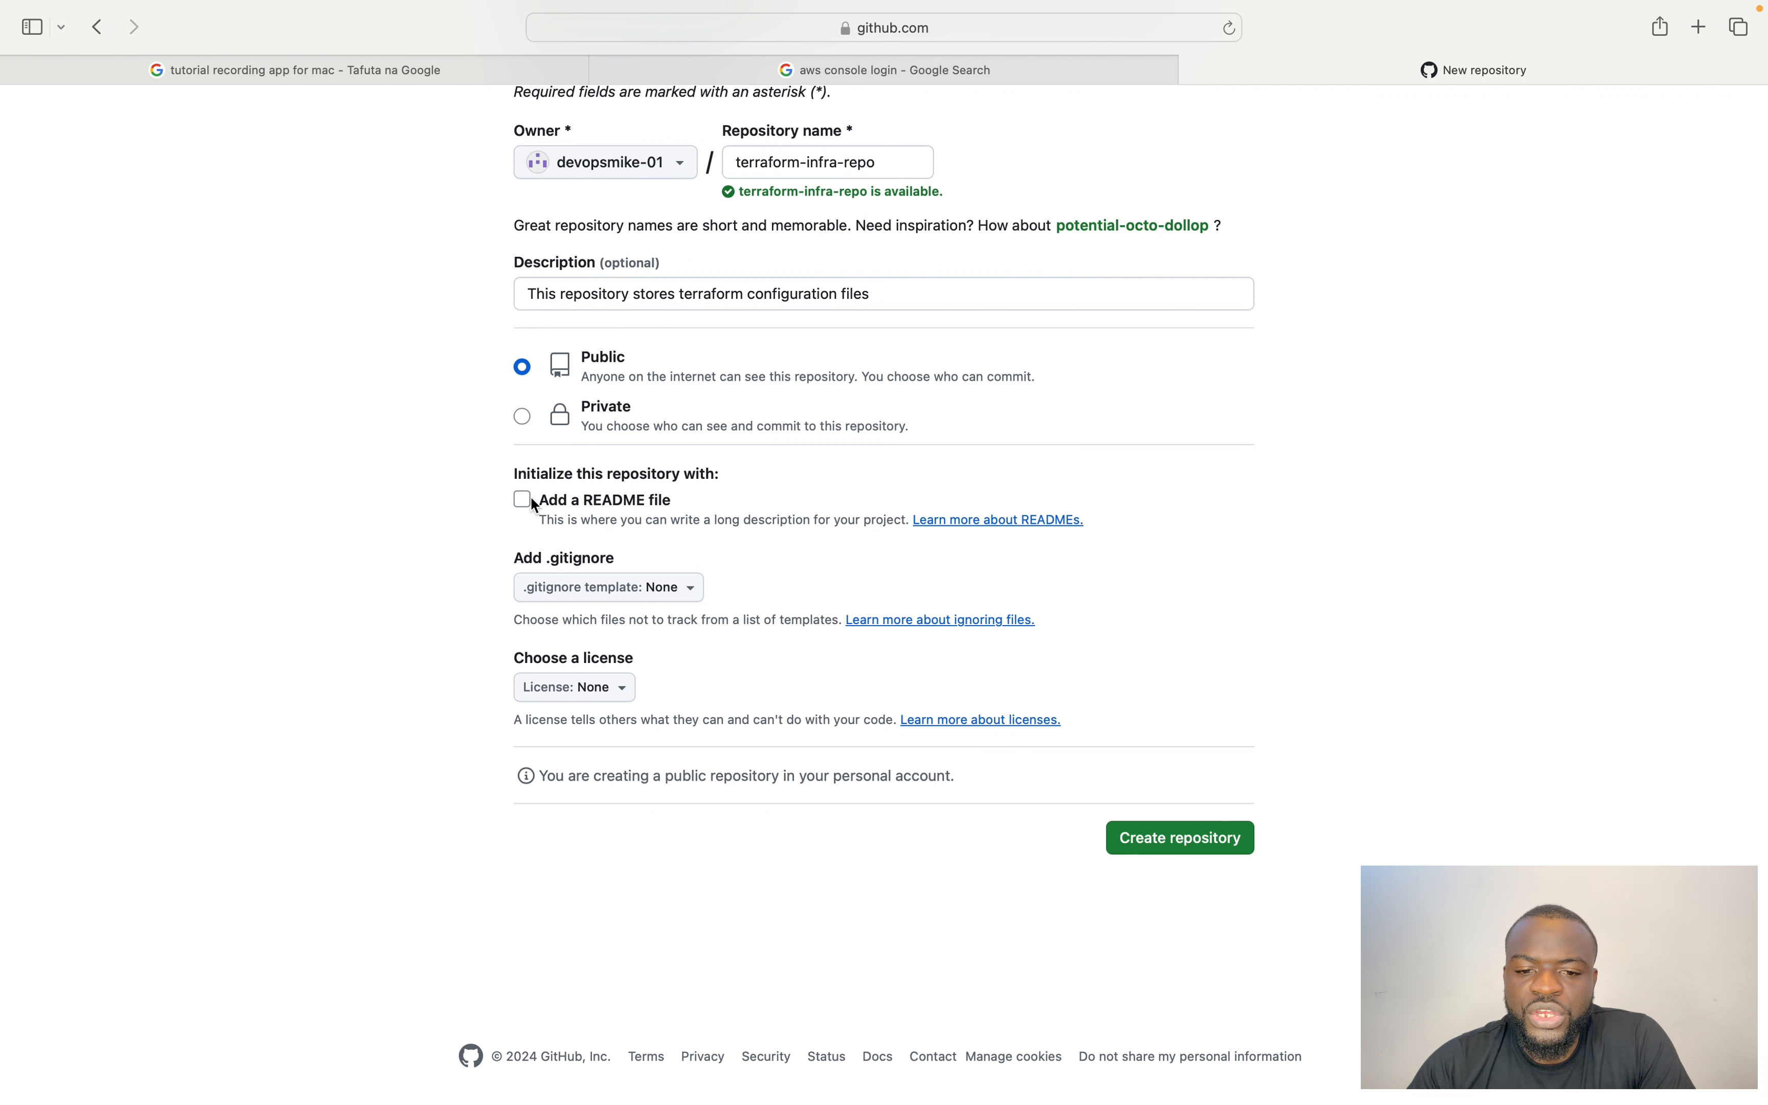
Step: Tick Add a README file, keep Public, and review the form's chosen name
left_click(523, 500)
scroll(526, 507, "up", 4)
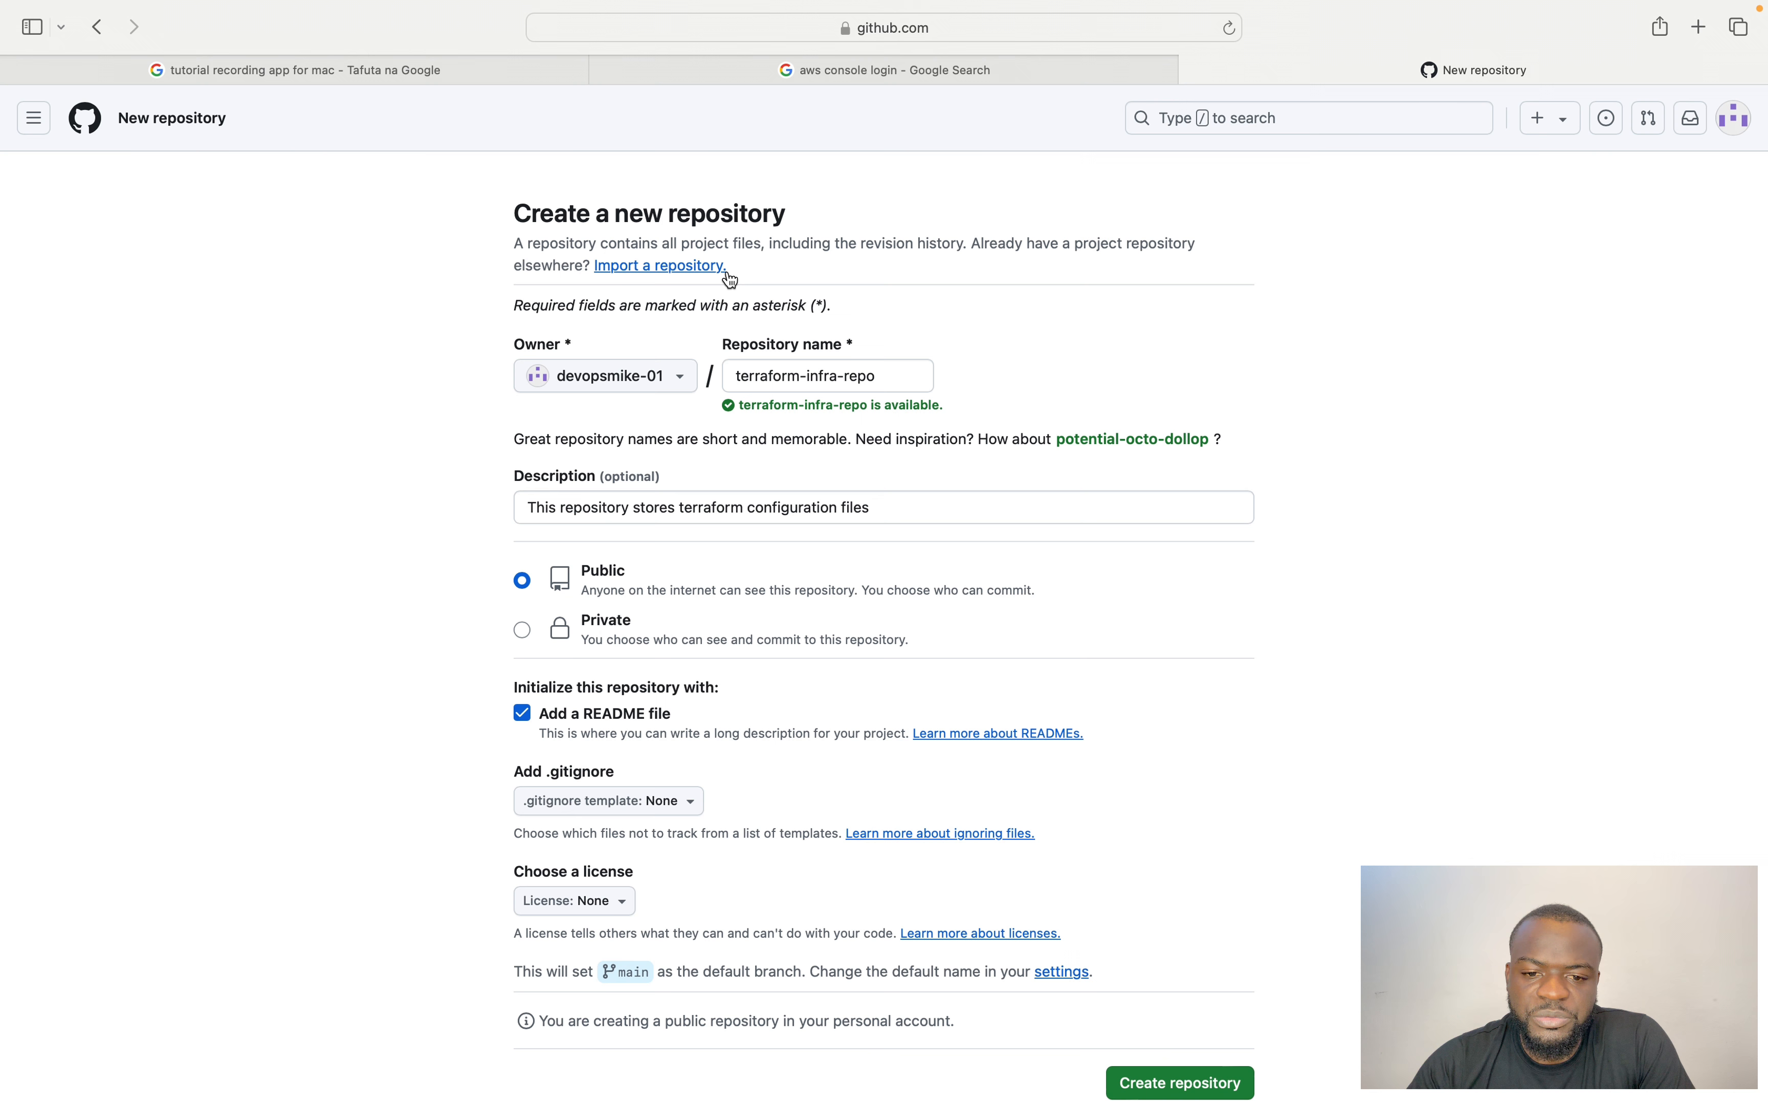
scroll(703, 706, "down", 2)
scroll(703, 706, "down", 3)
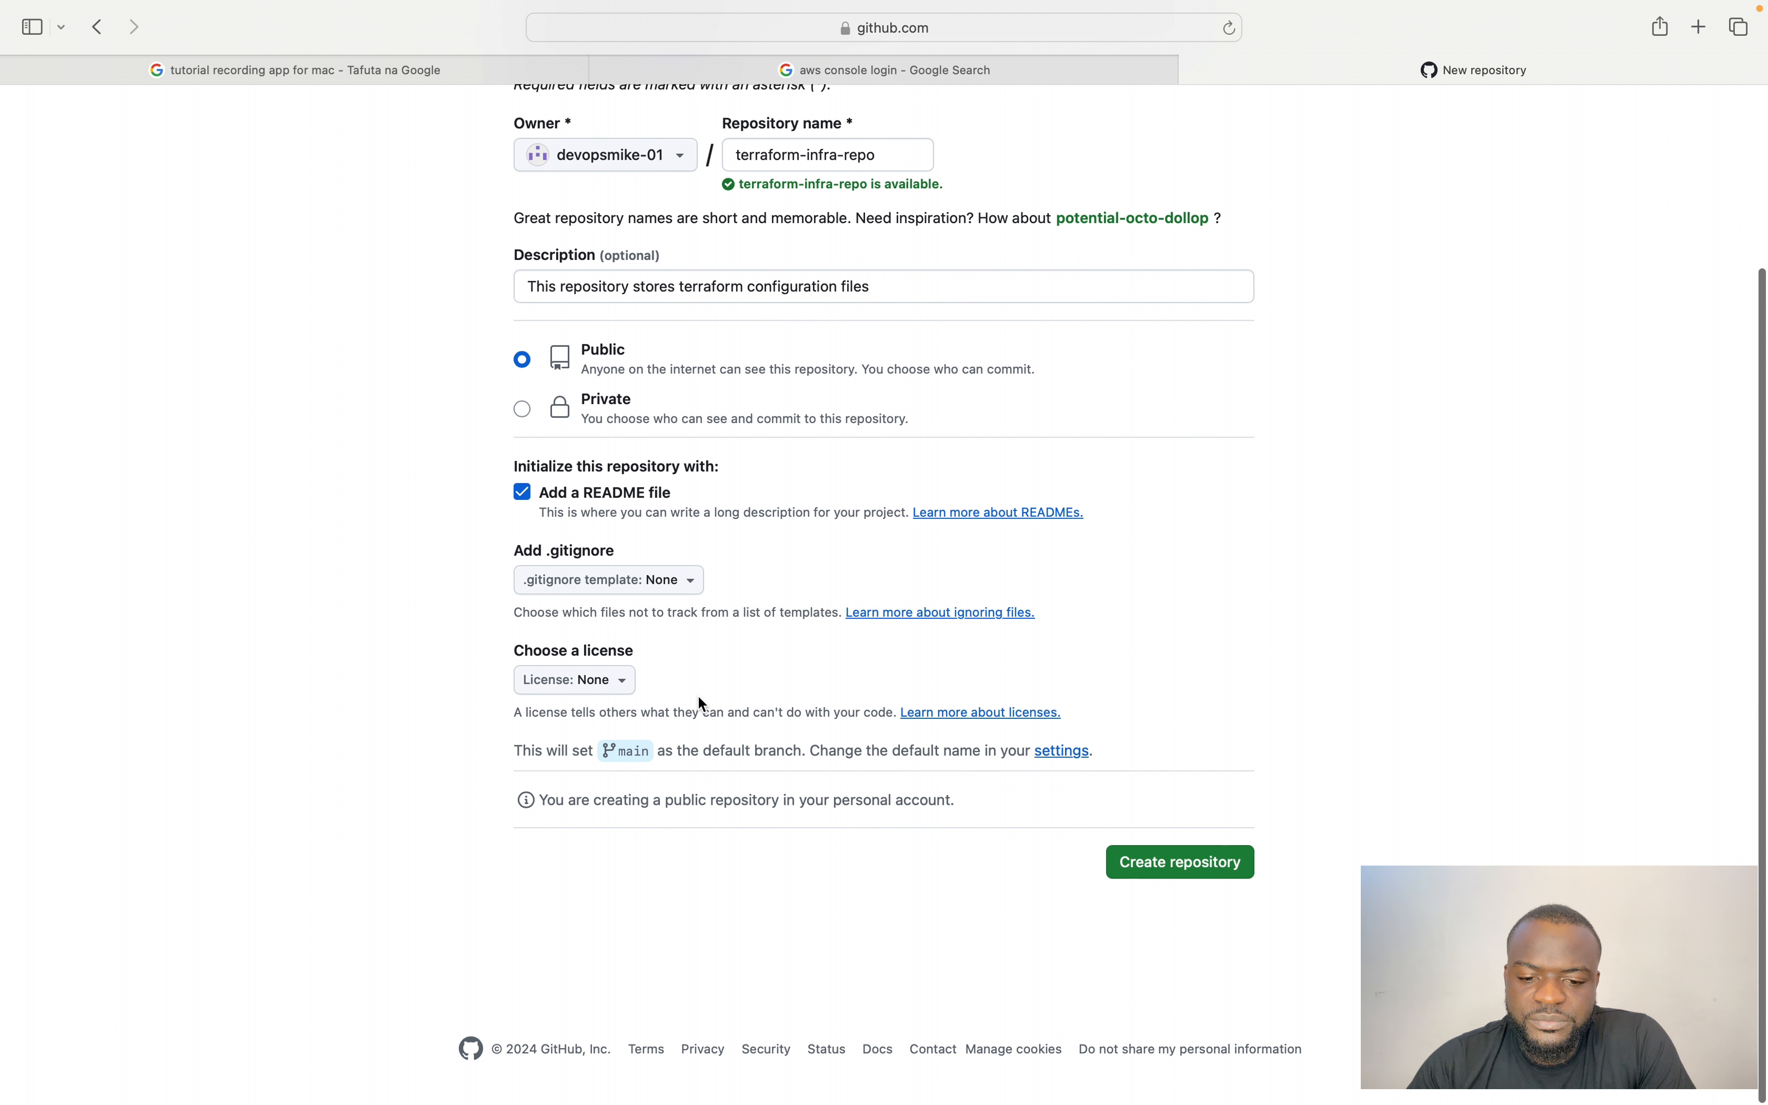
scroll(666, 543, "up", 3)
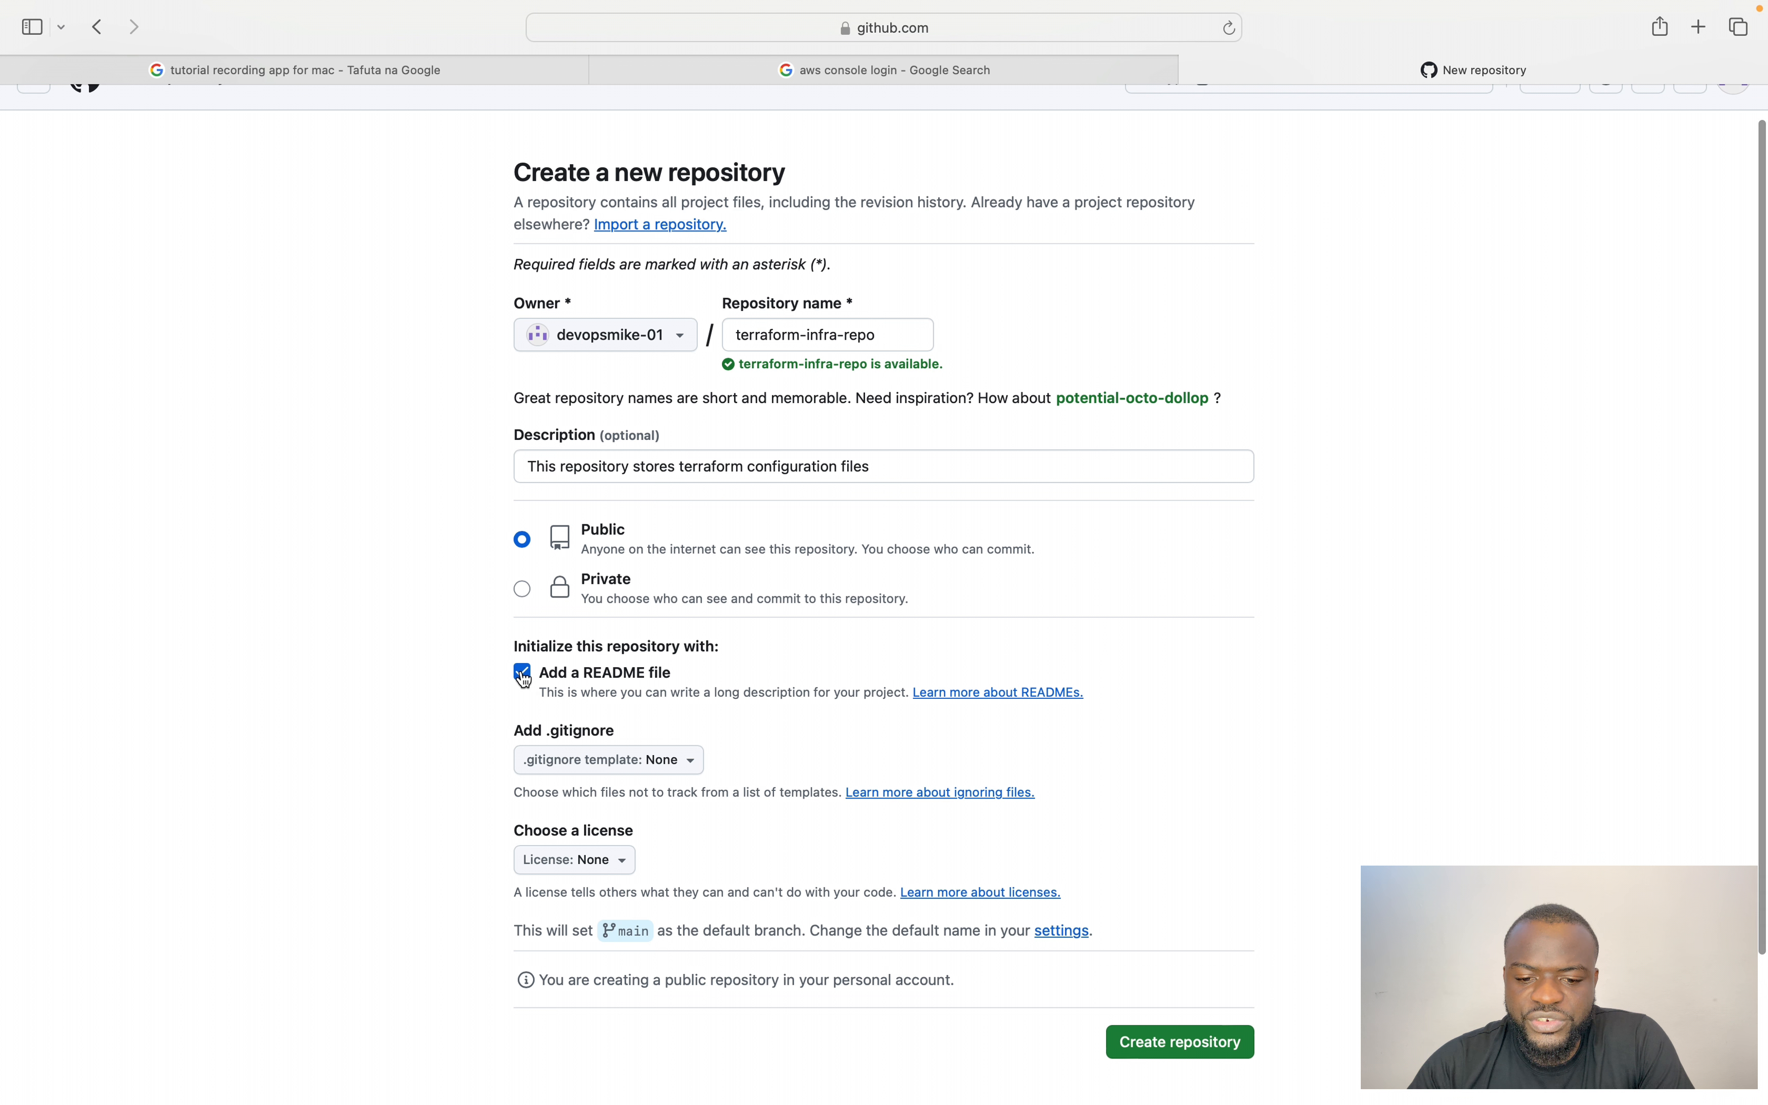
left_click_drag(904, 336, 731, 335)
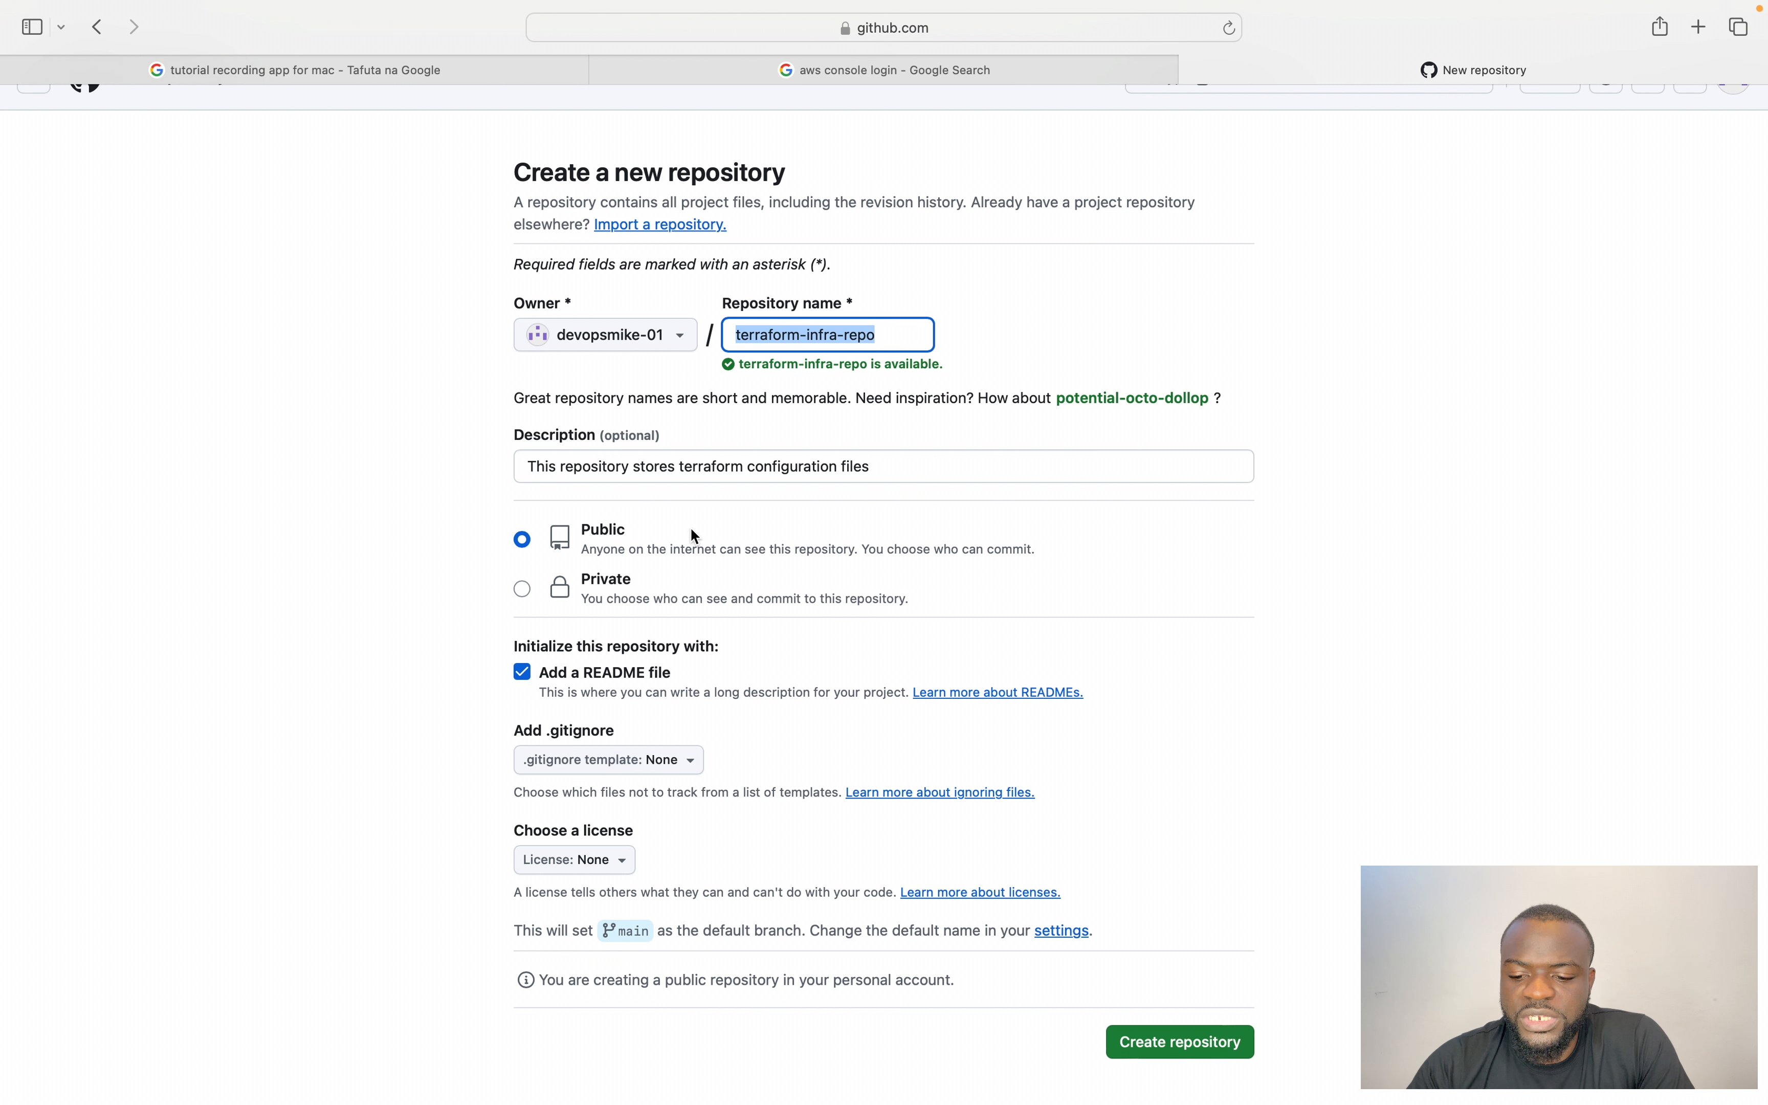
Step: Create the public terraform-infra-repo and view its README and Add file options
left_click(1151, 1049)
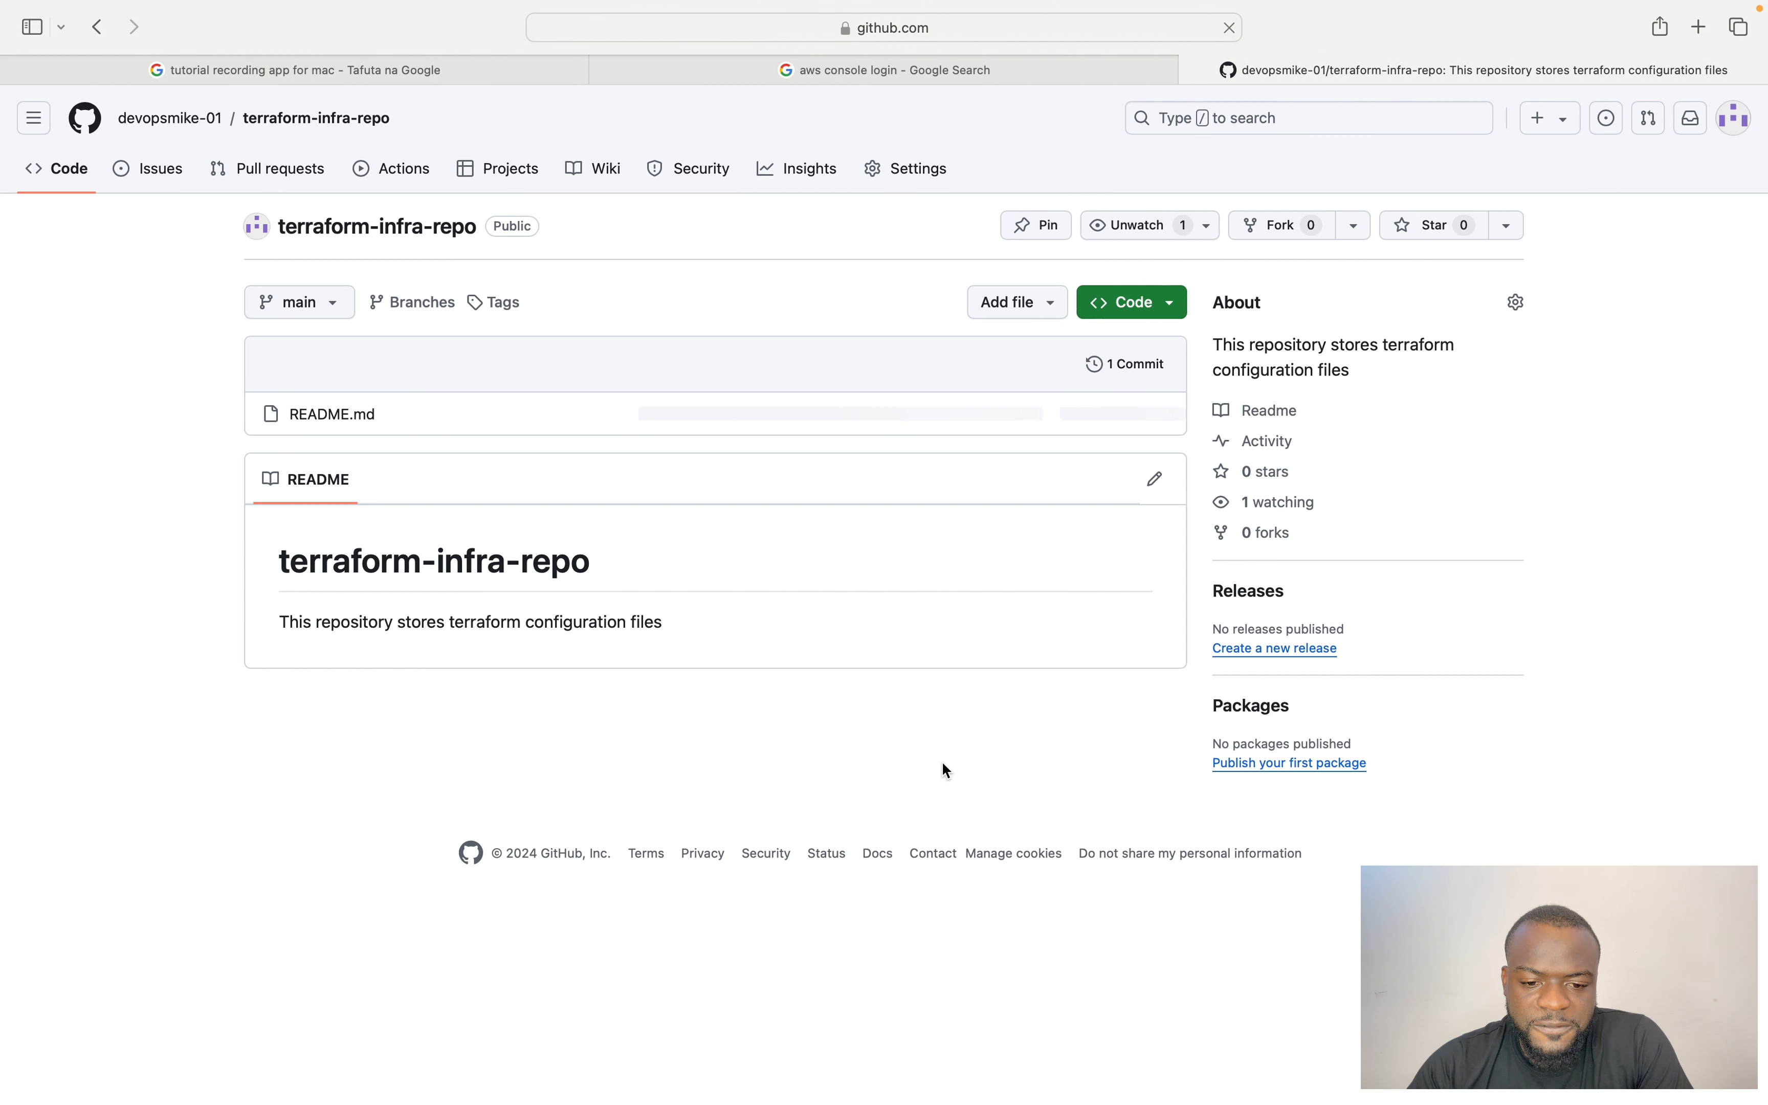
left_click_drag(615, 562, 269, 534)
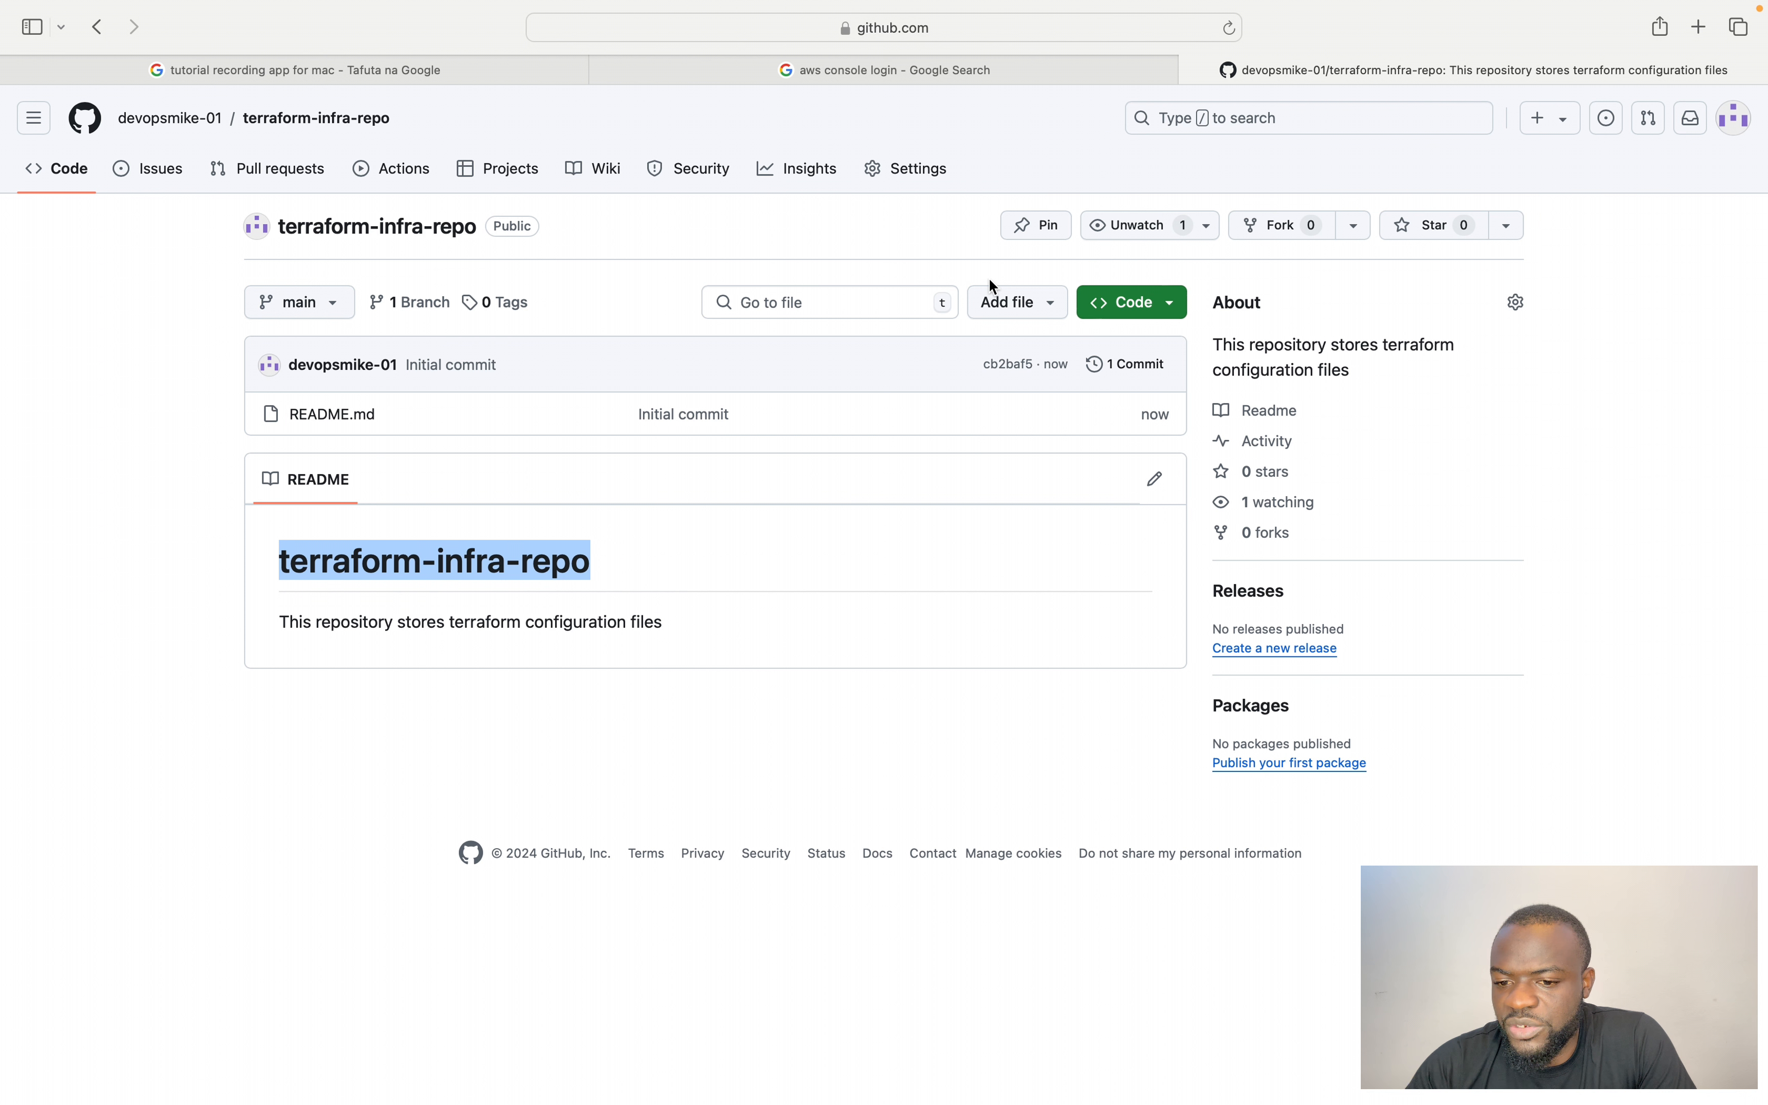
left_click(1055, 314)
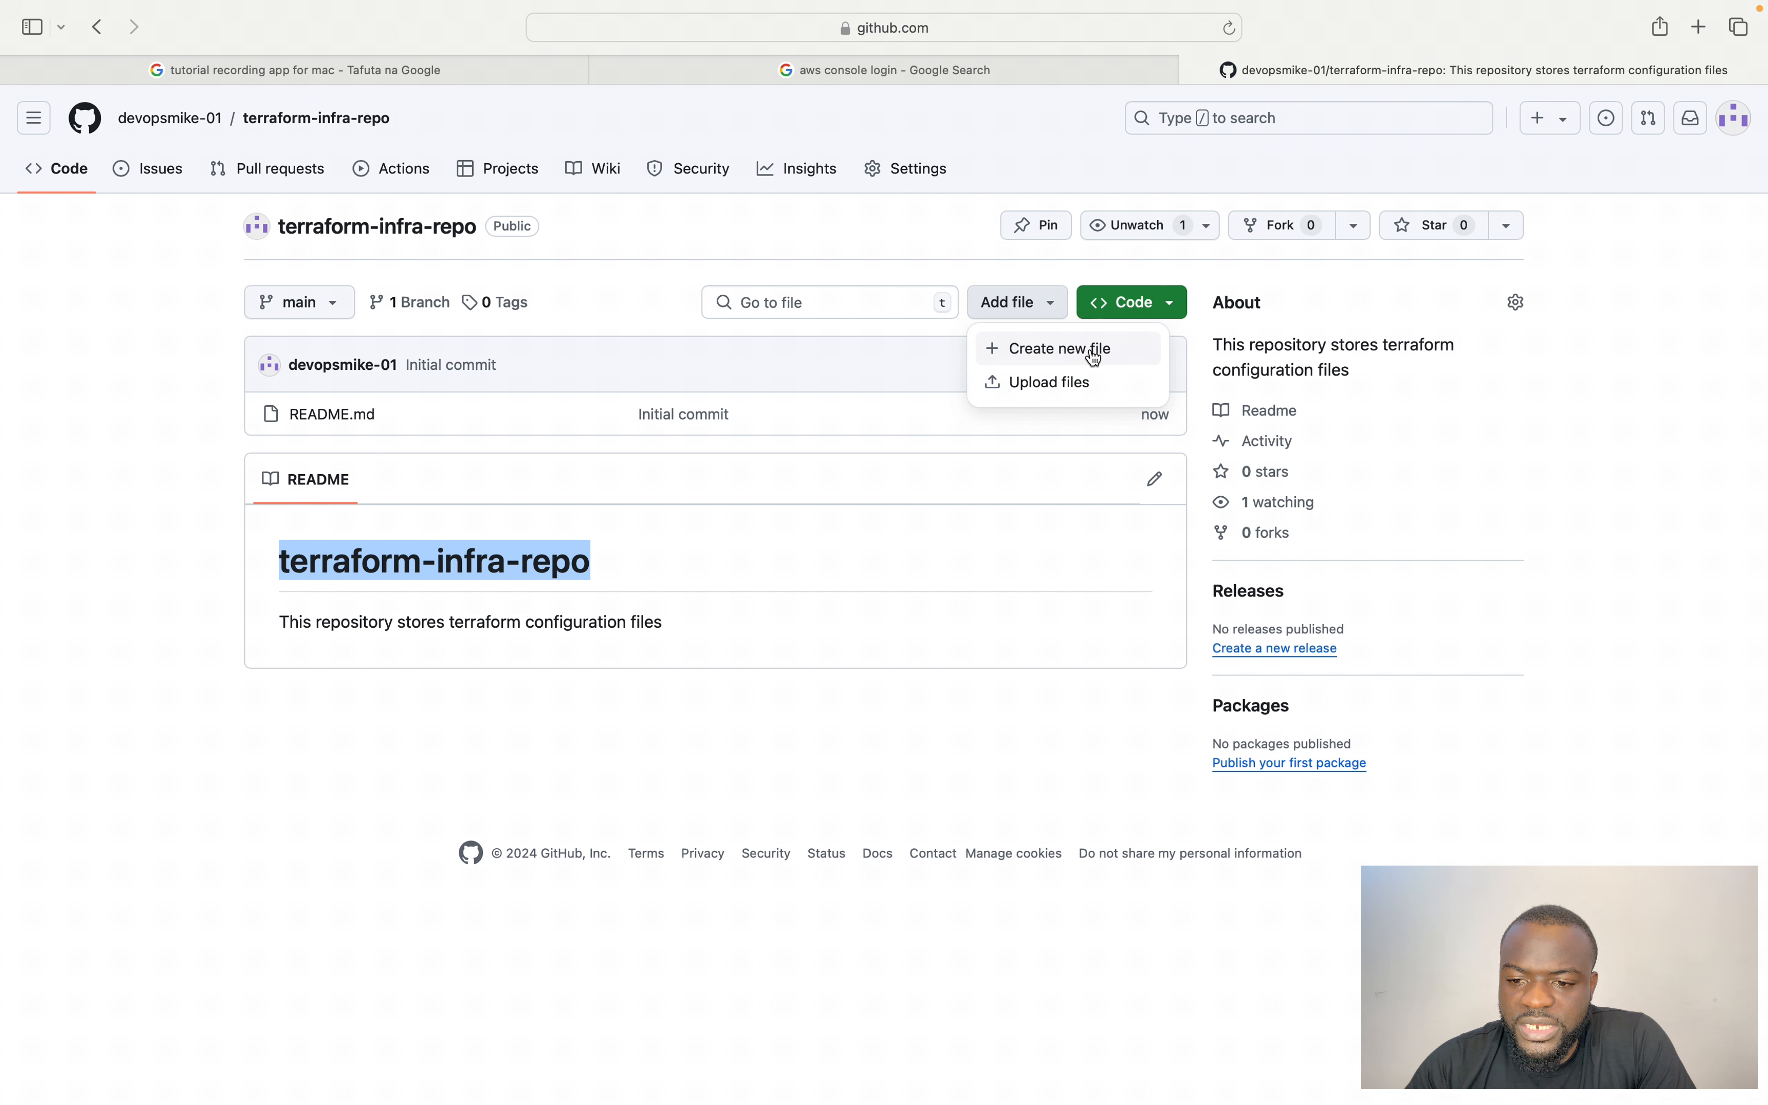
left_click(1174, 307)
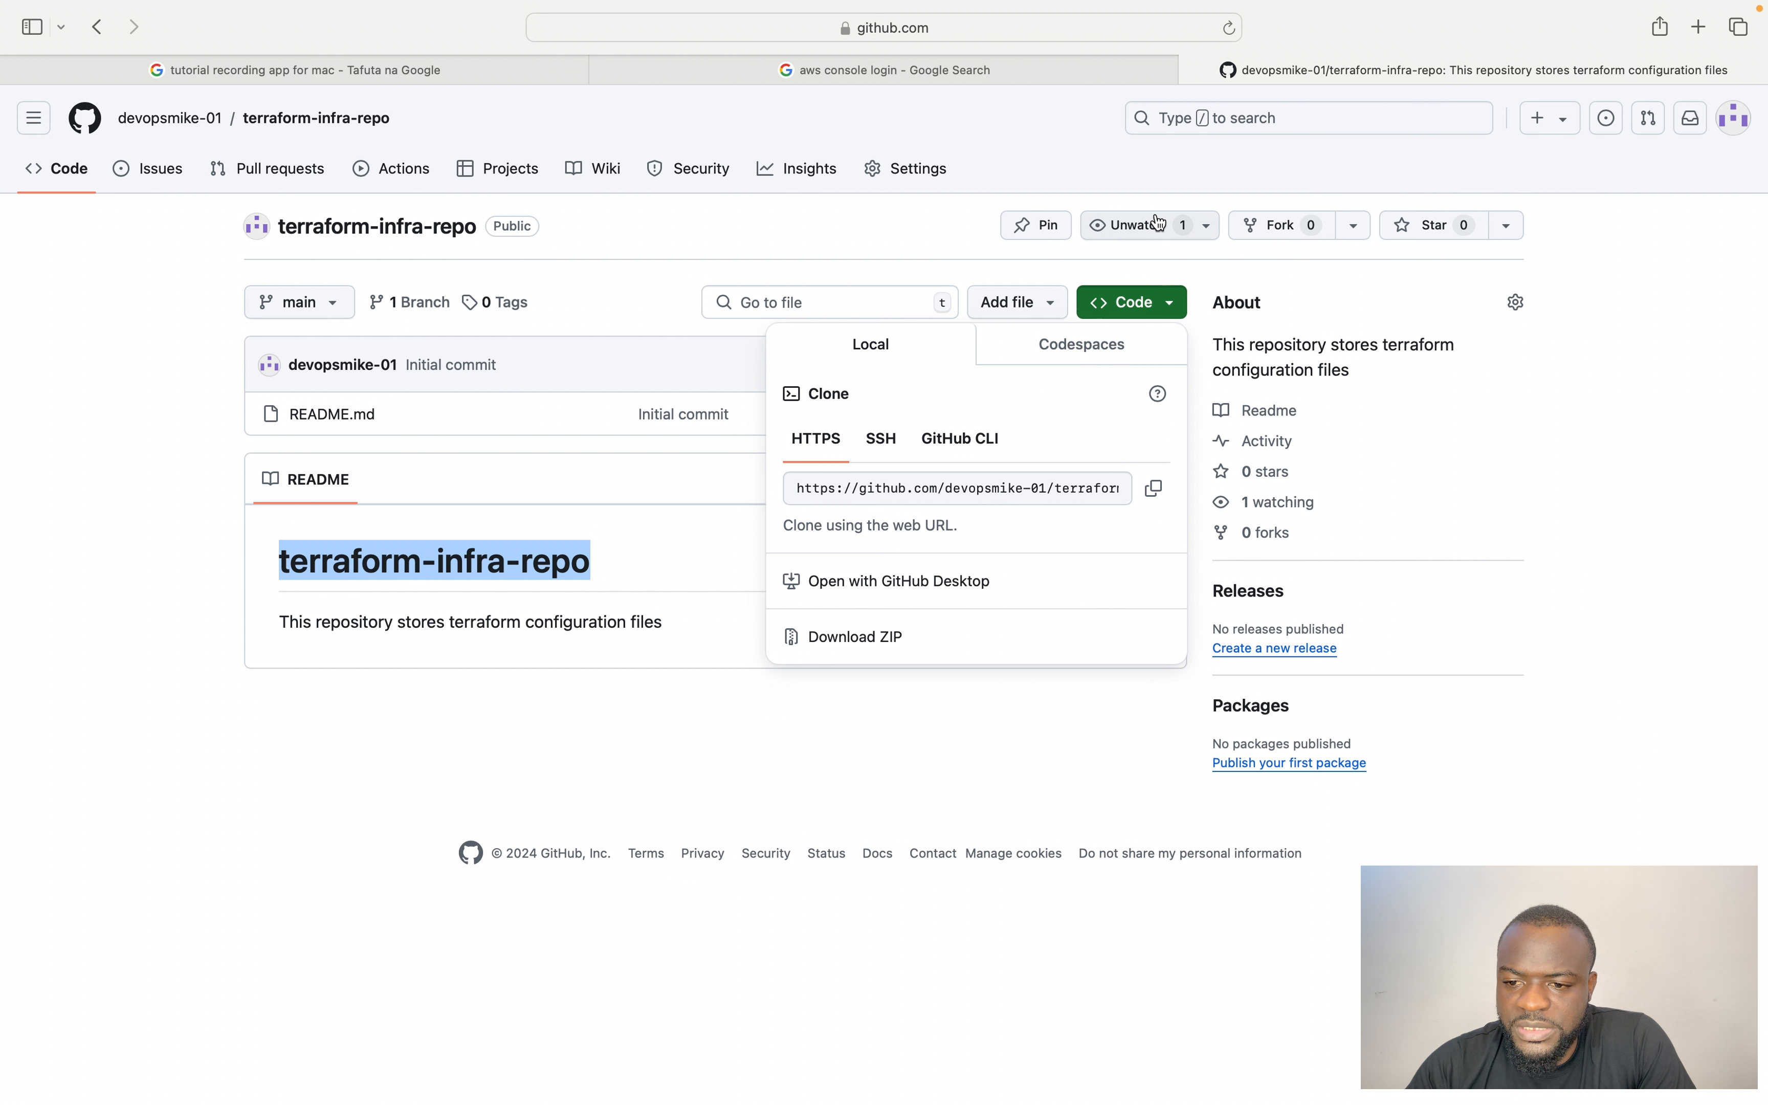
left_click(1282, 232)
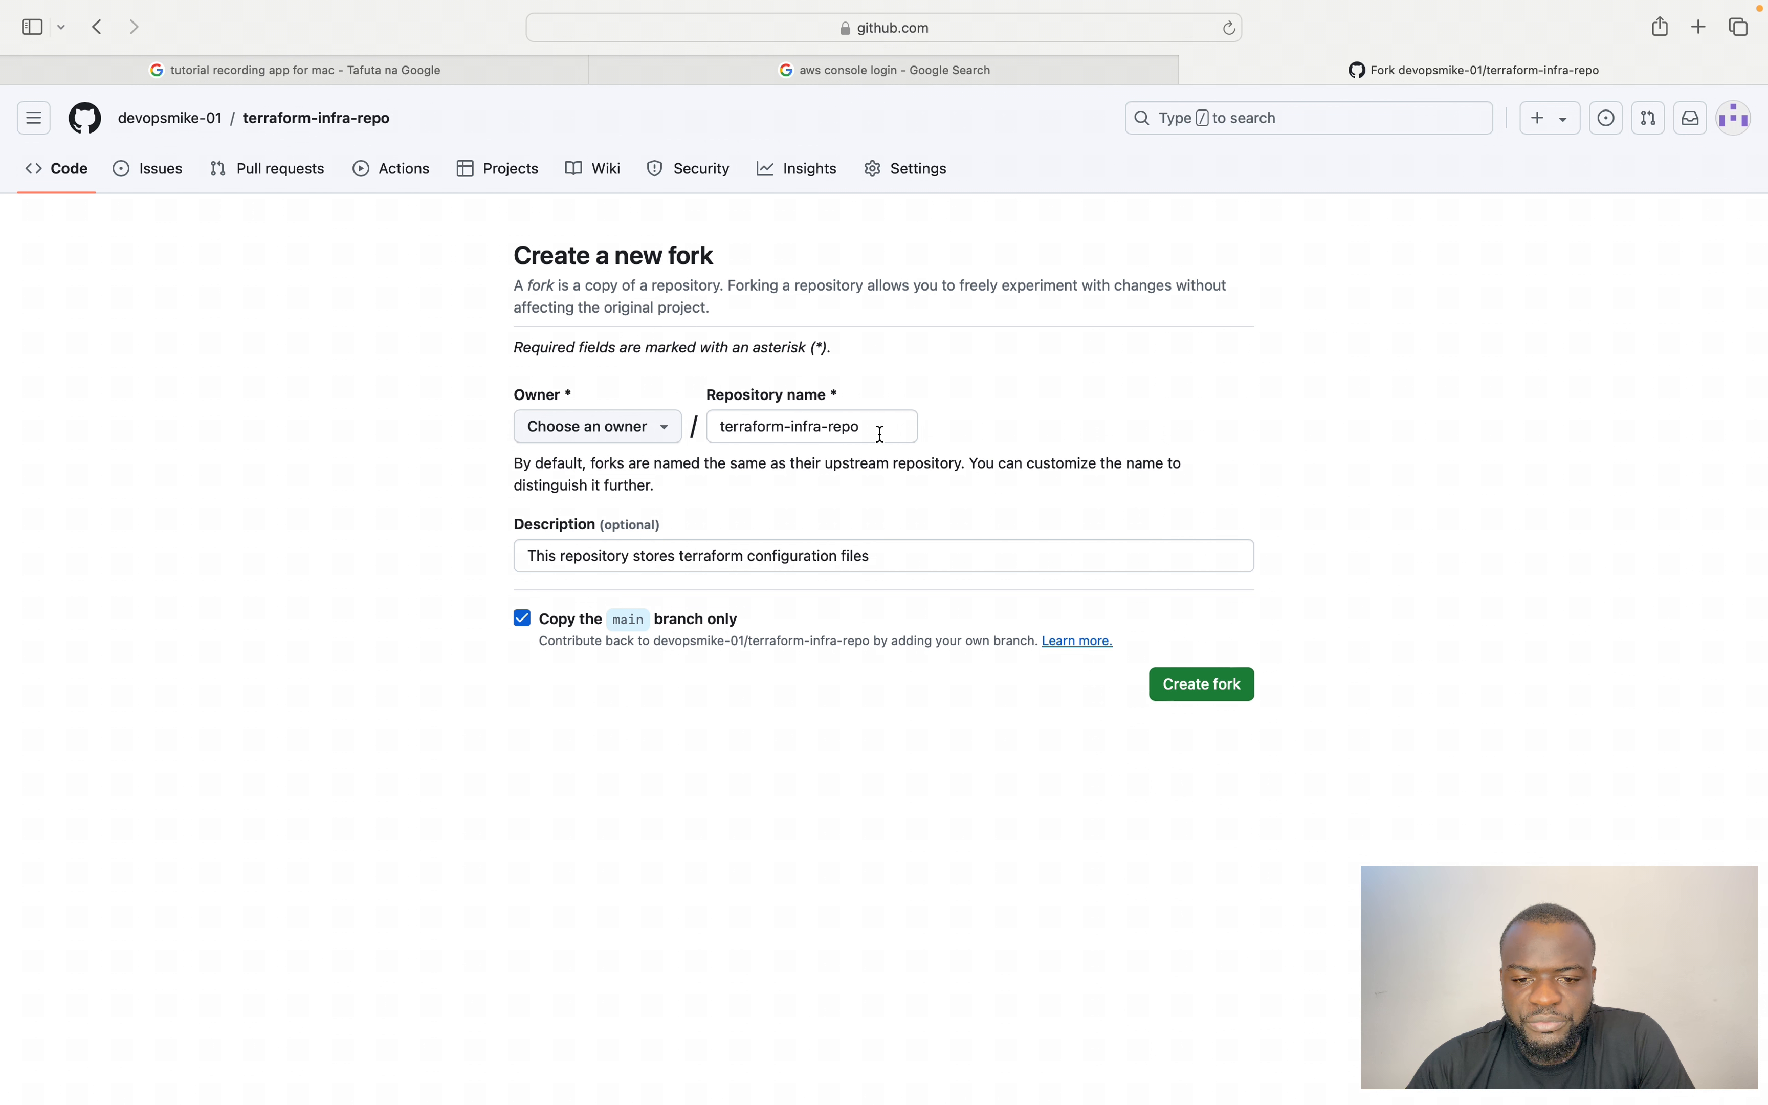
left_click_drag(880, 428, 707, 422)
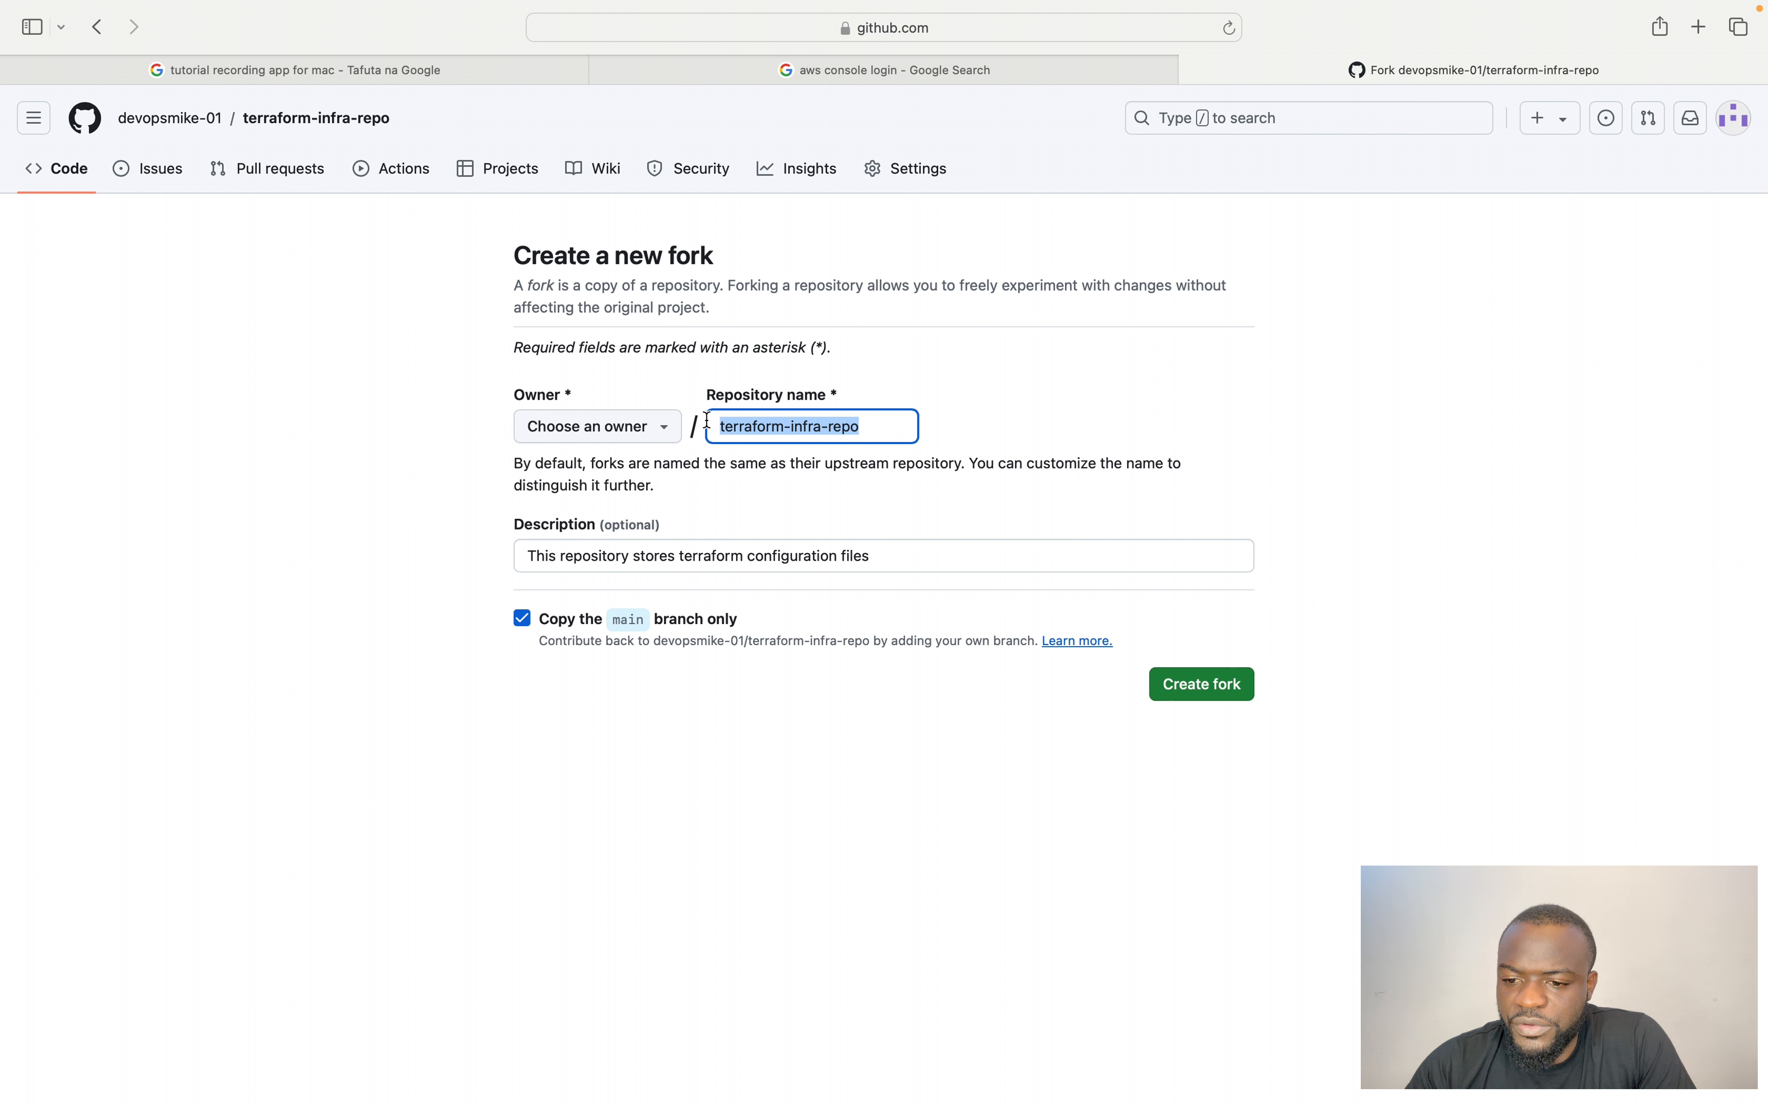
scroll(712, 416, "left", 5)
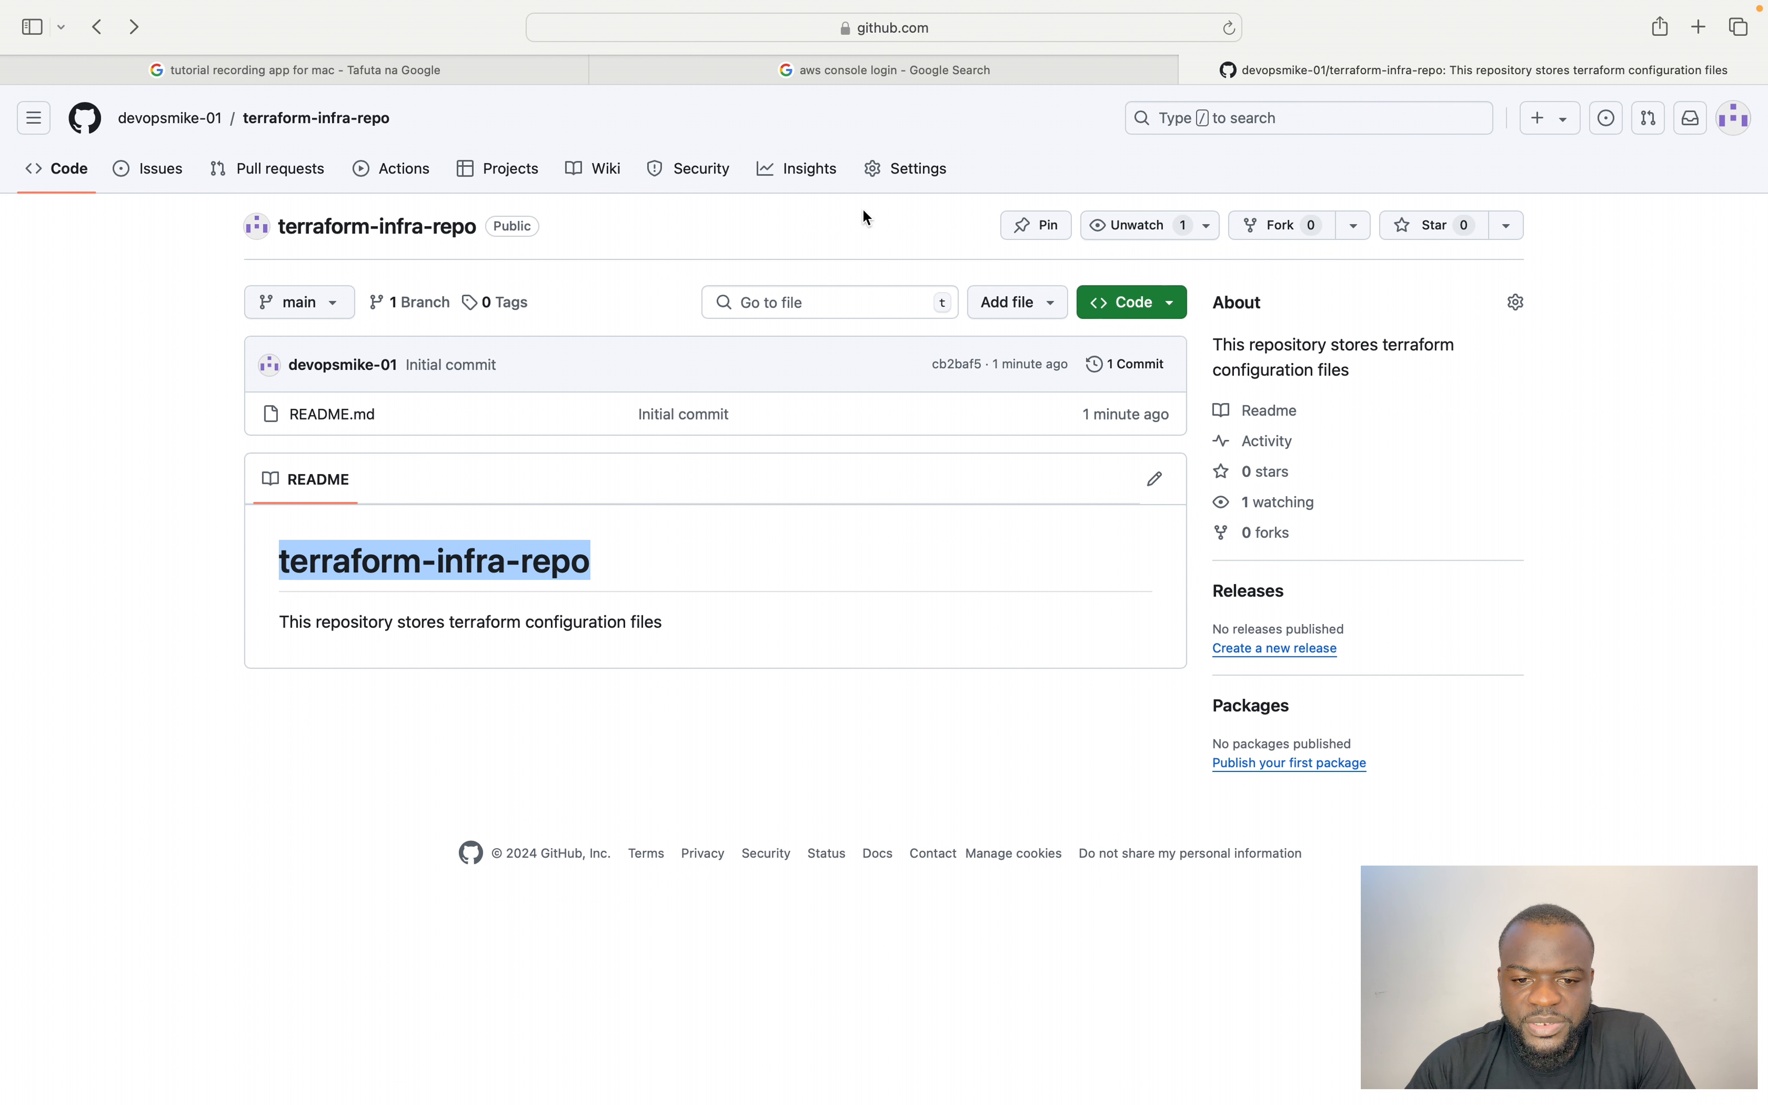
Step: View the repository's Issues tab, then scroll through its Actions page
left_click(149, 179)
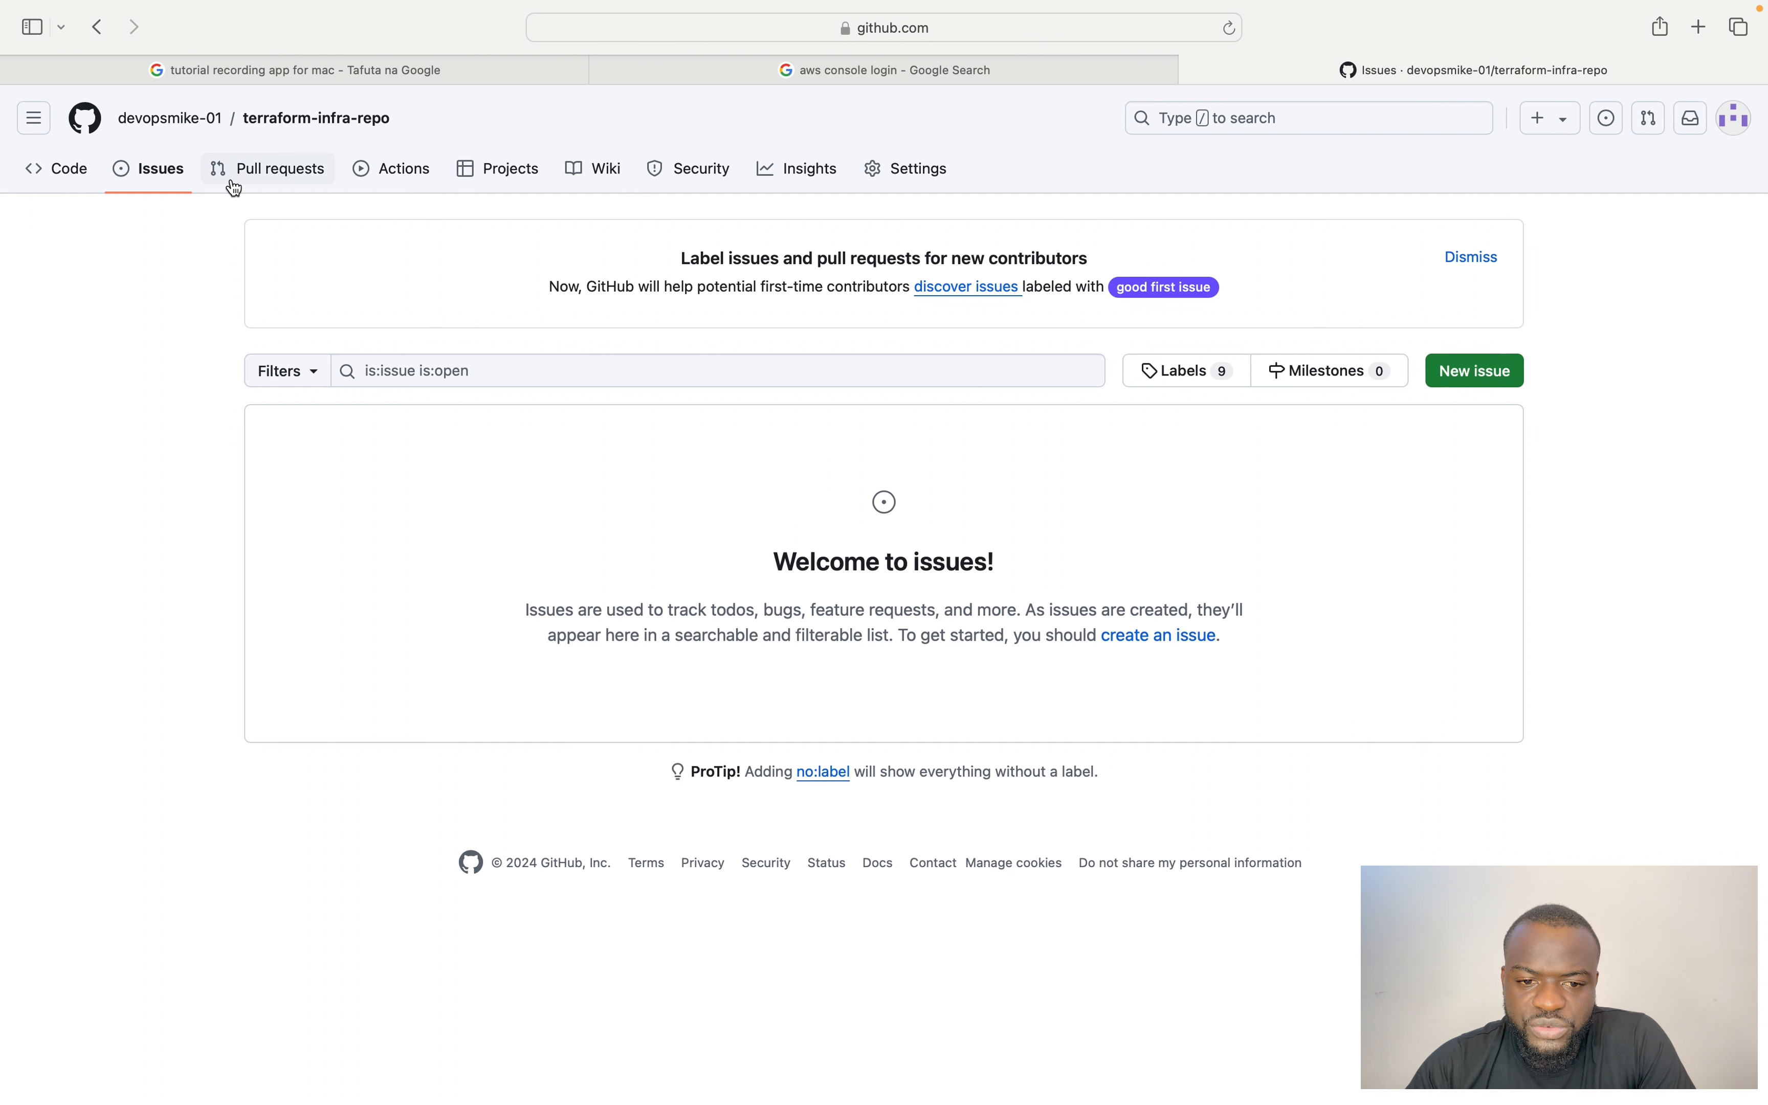
left_click(398, 179)
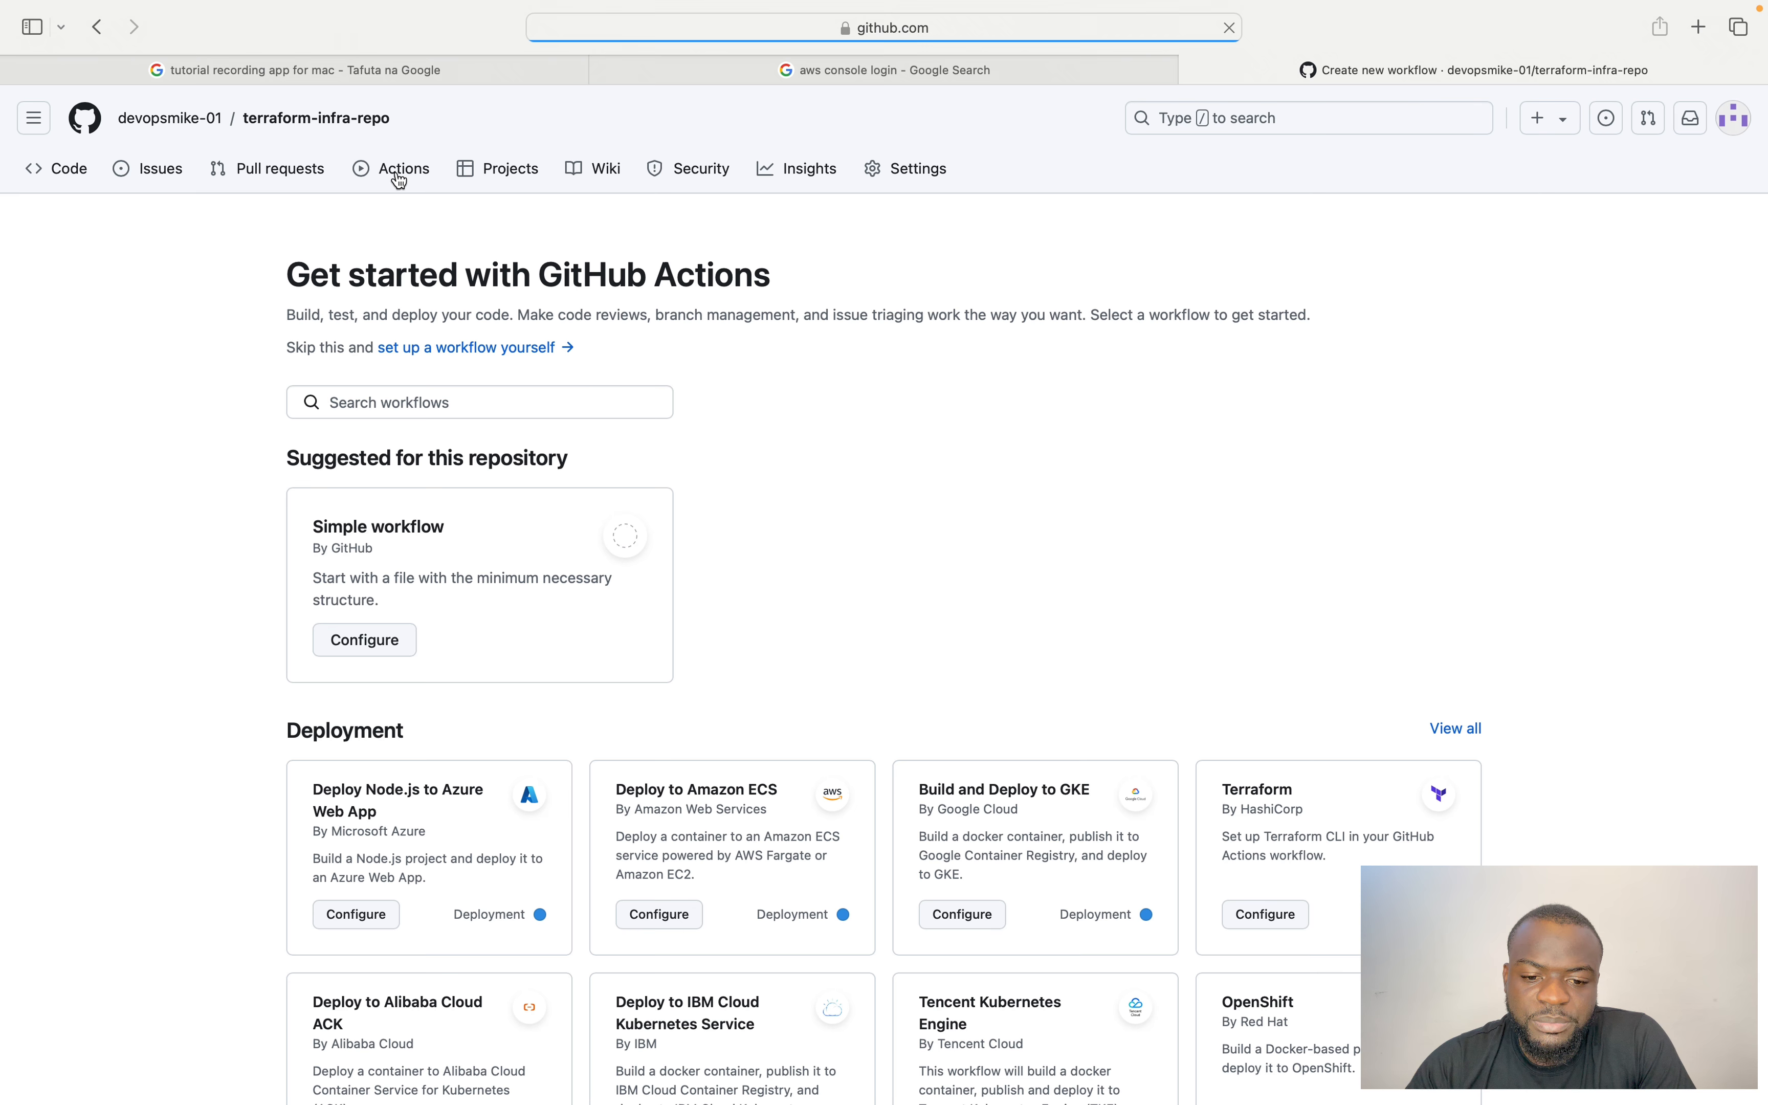
scroll(466, 678, "down", 3)
scroll(465, 683, "up", 3)
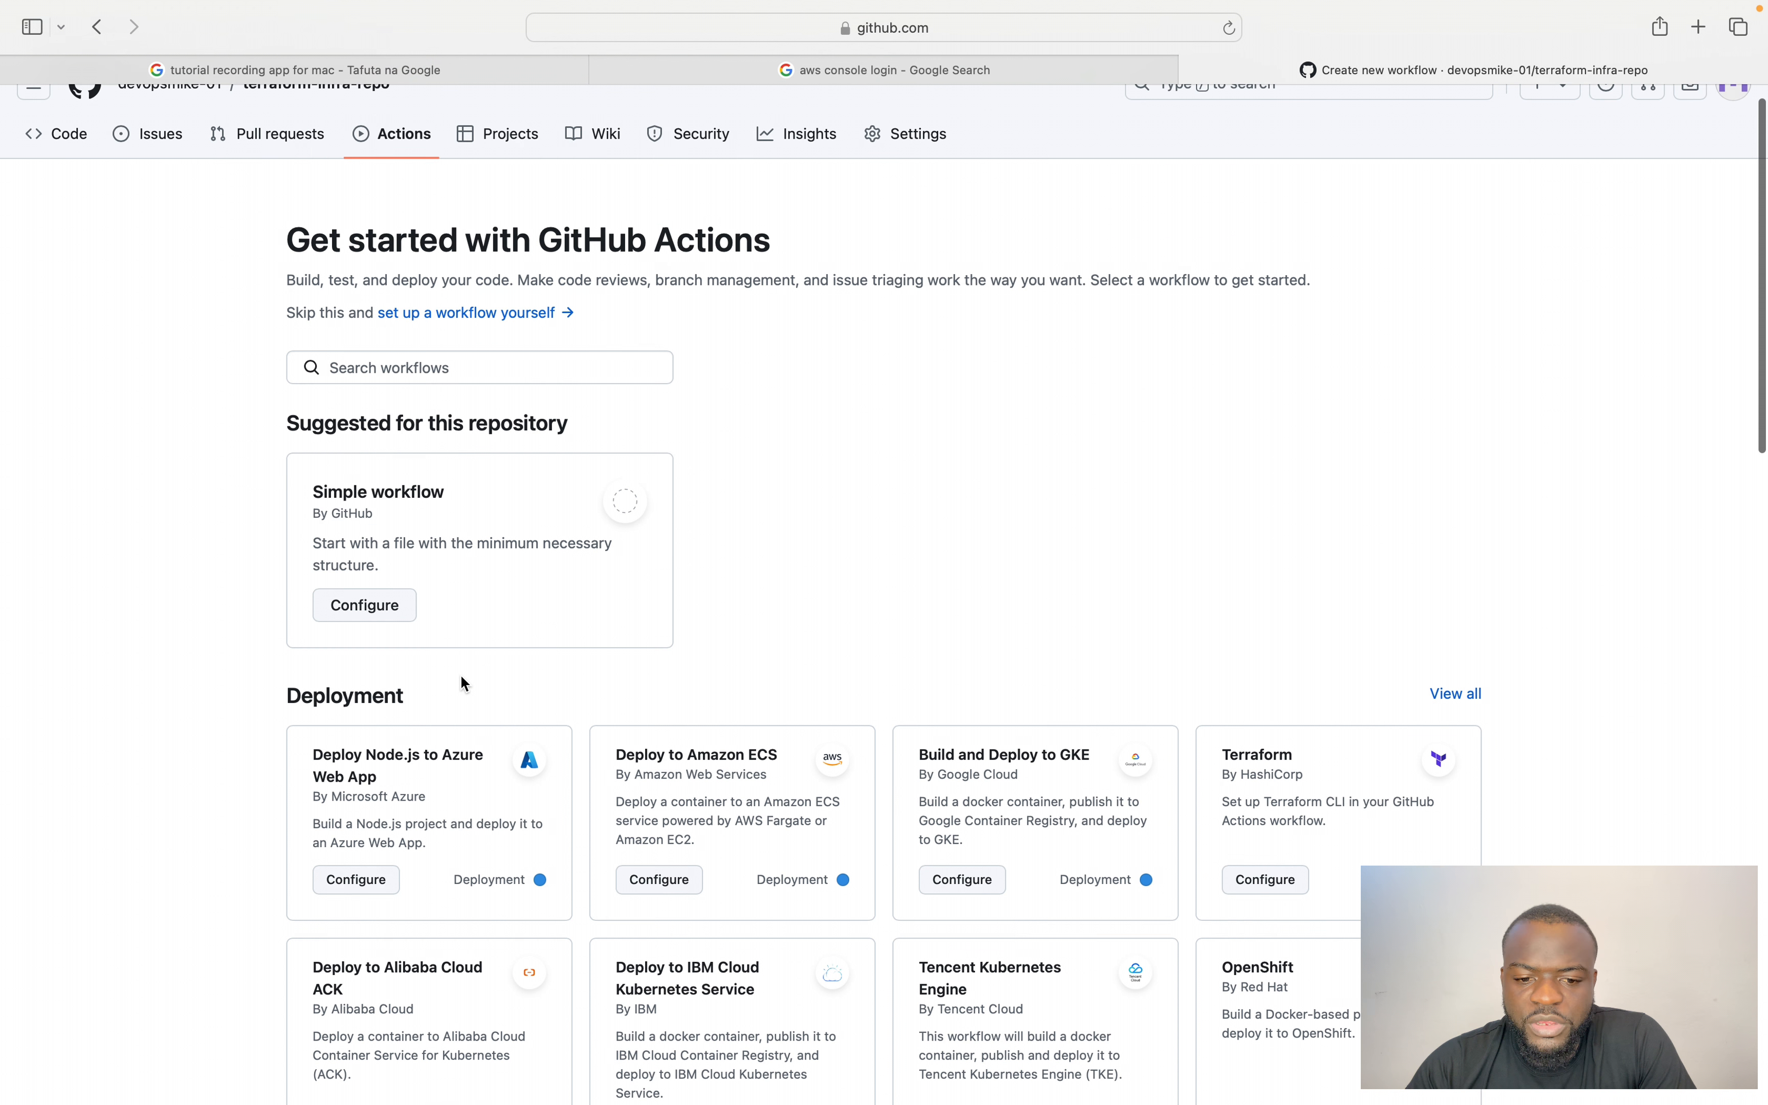
scroll(466, 684, "down", 5)
scroll(439, 643, "down", 1)
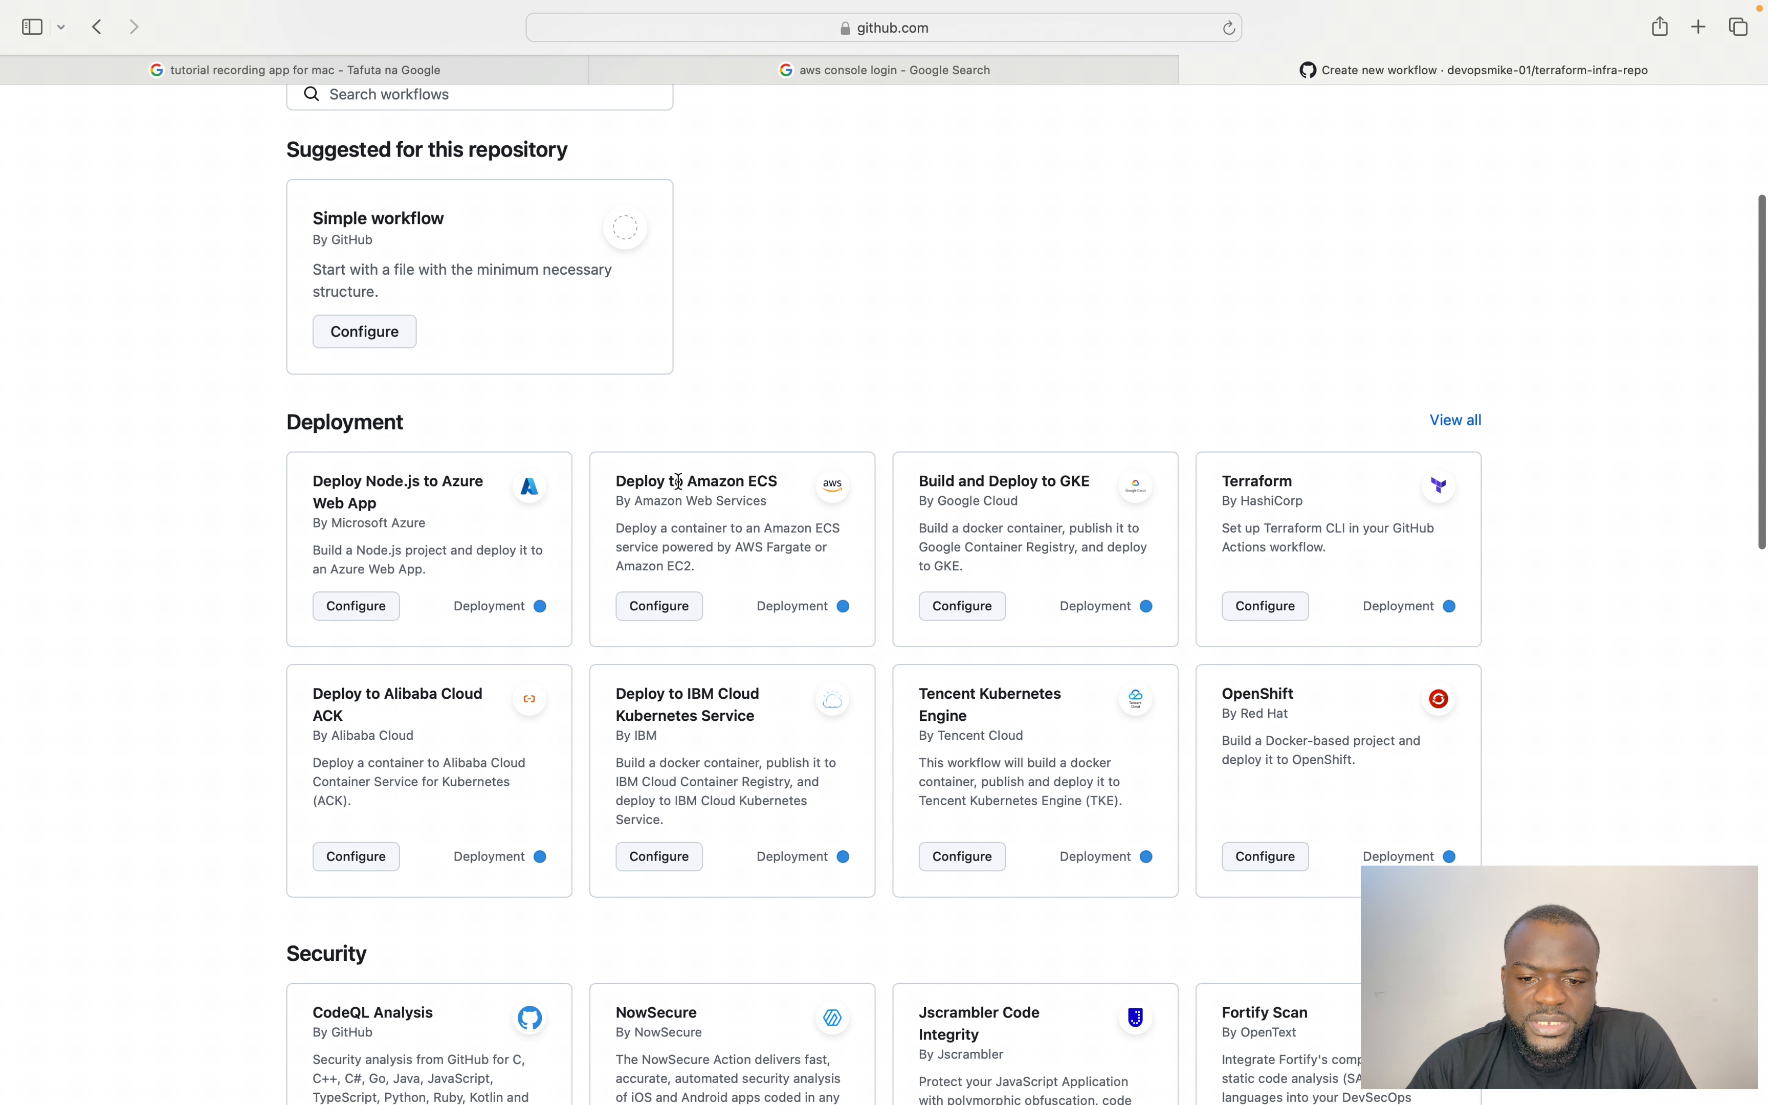
scroll(947, 727, "down", 3)
scroll(625, 321, "up", 7)
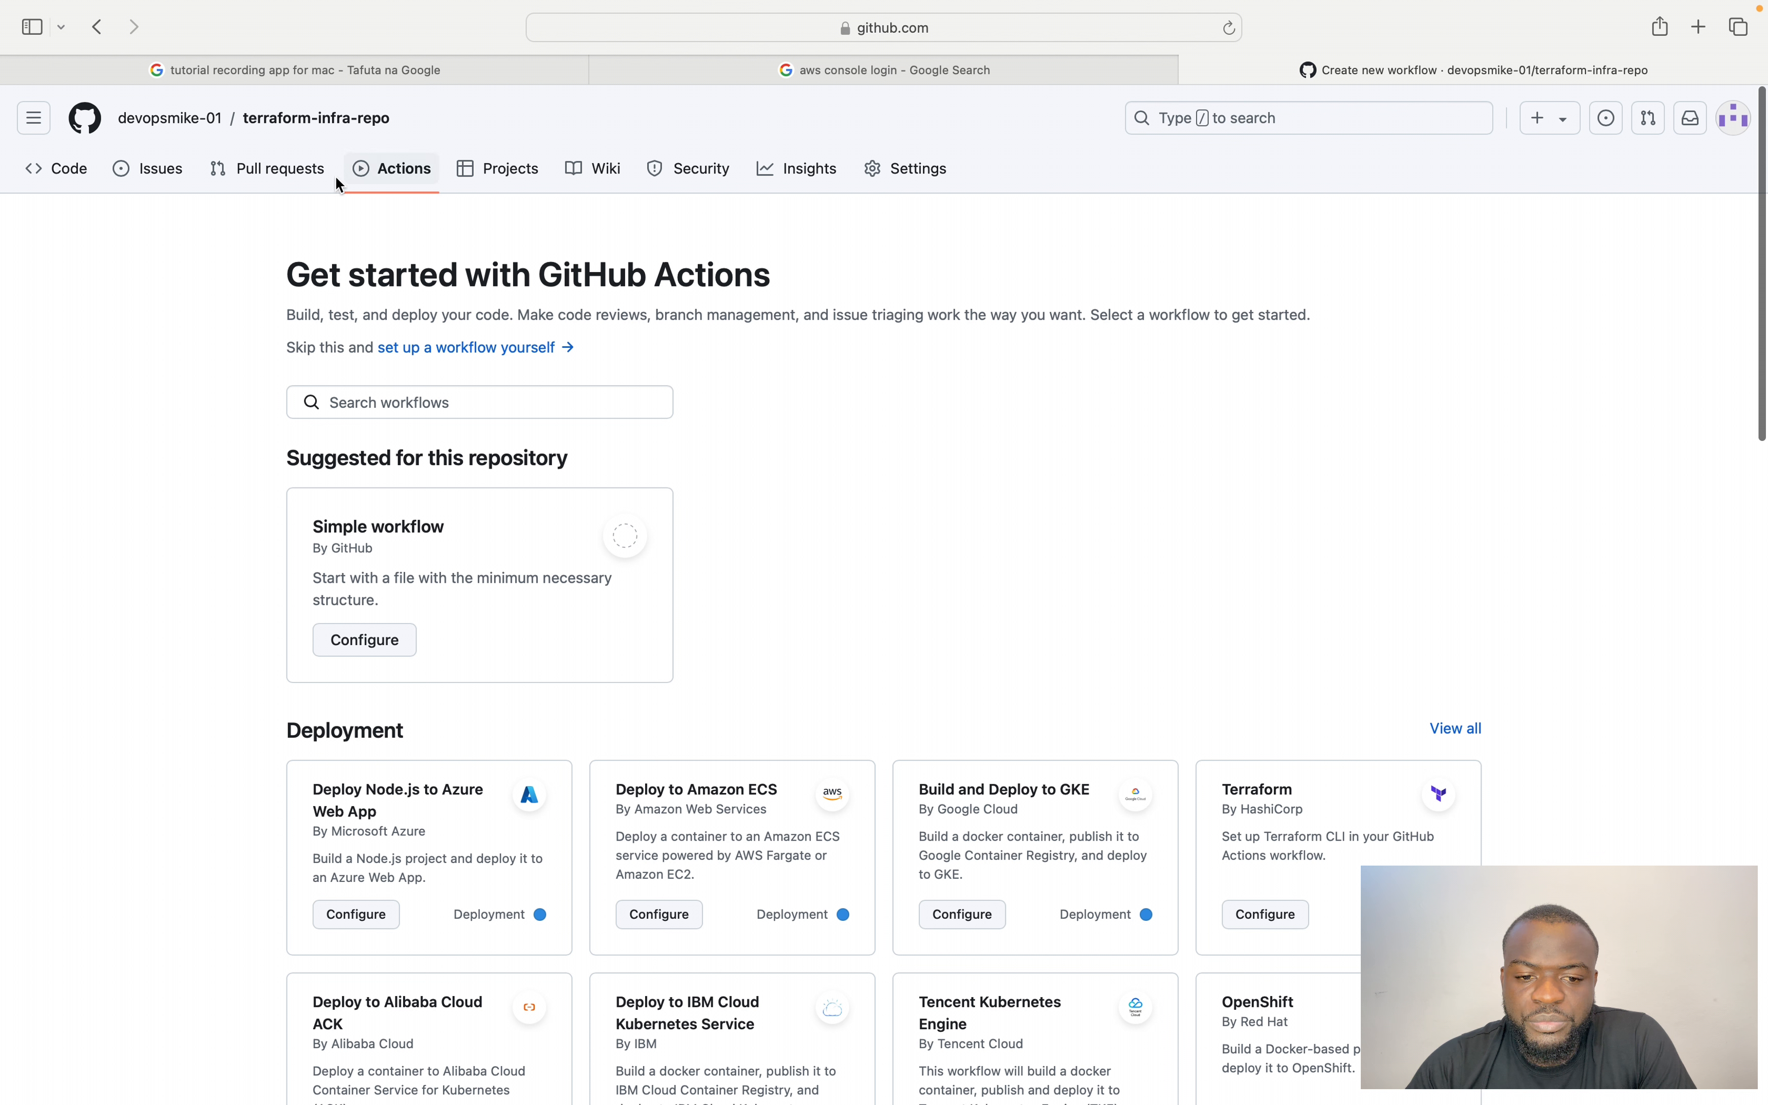
Step: Check the Pull requests and Security tabs, then open the repository's Settings
left_click(278, 178)
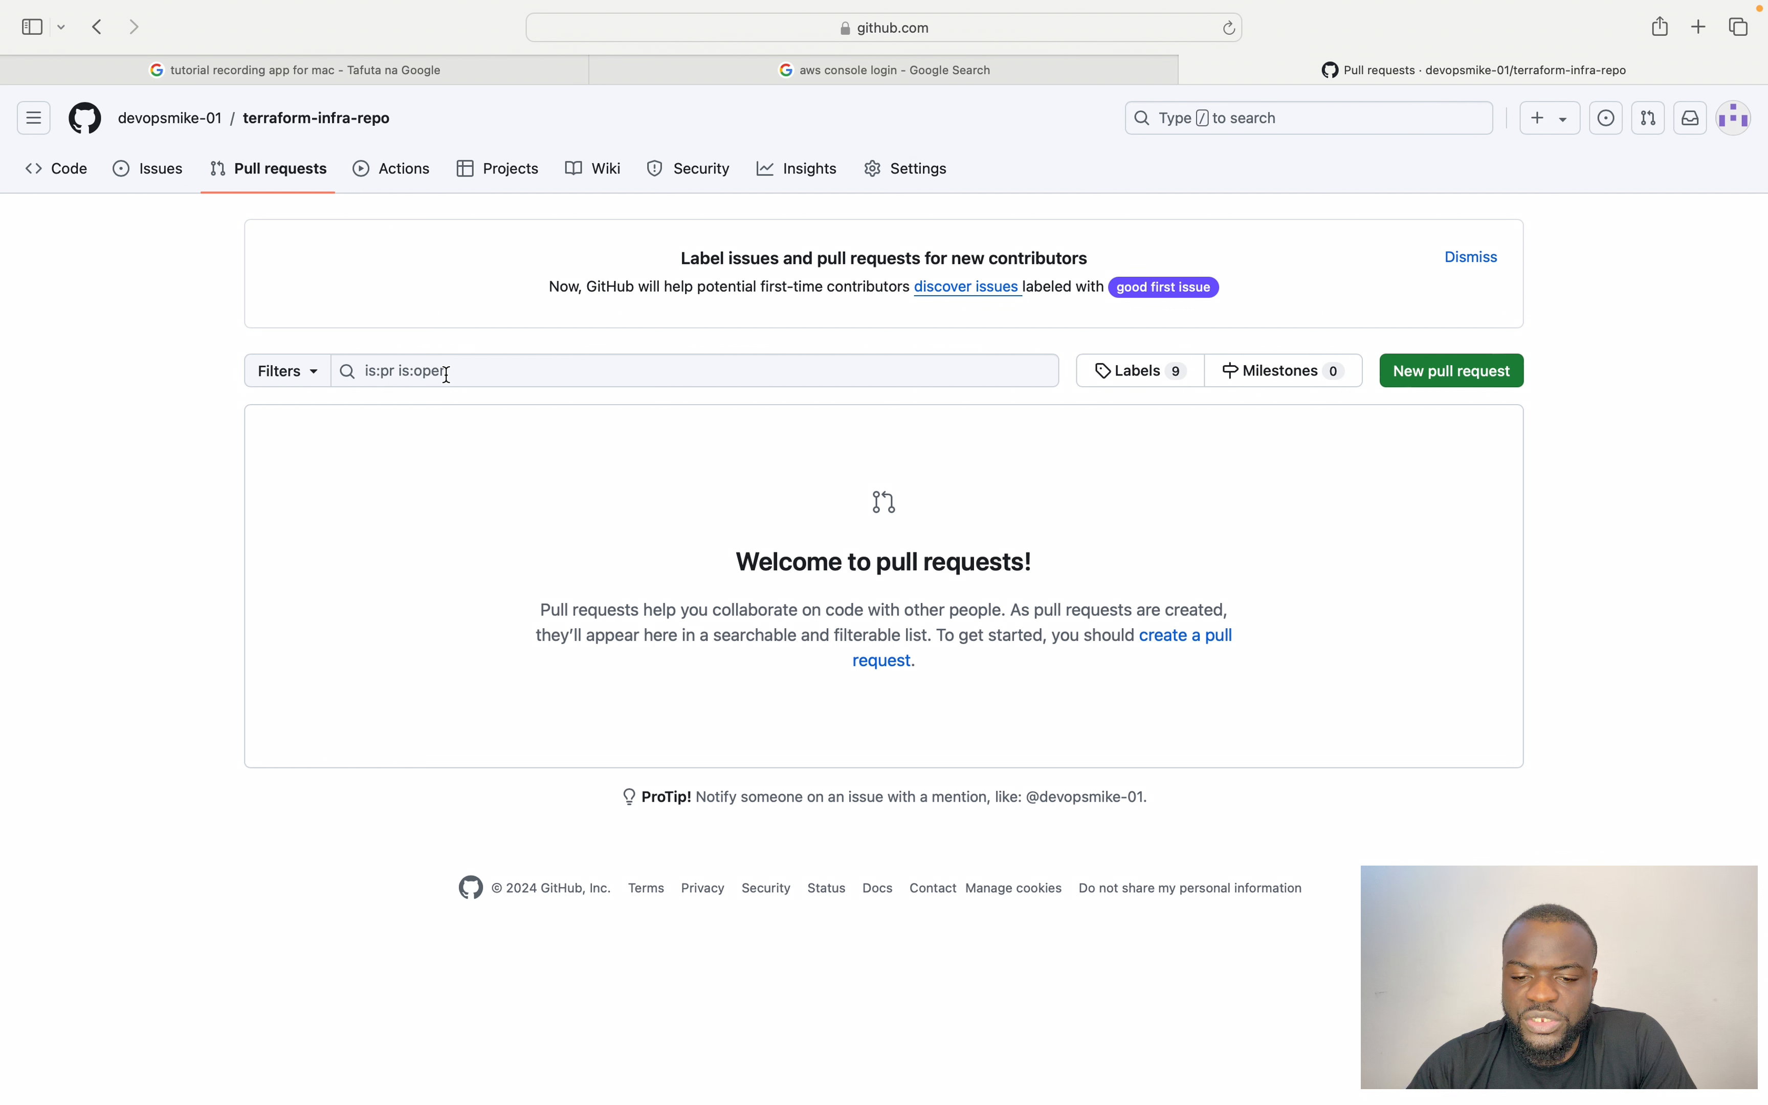
left_click(701, 177)
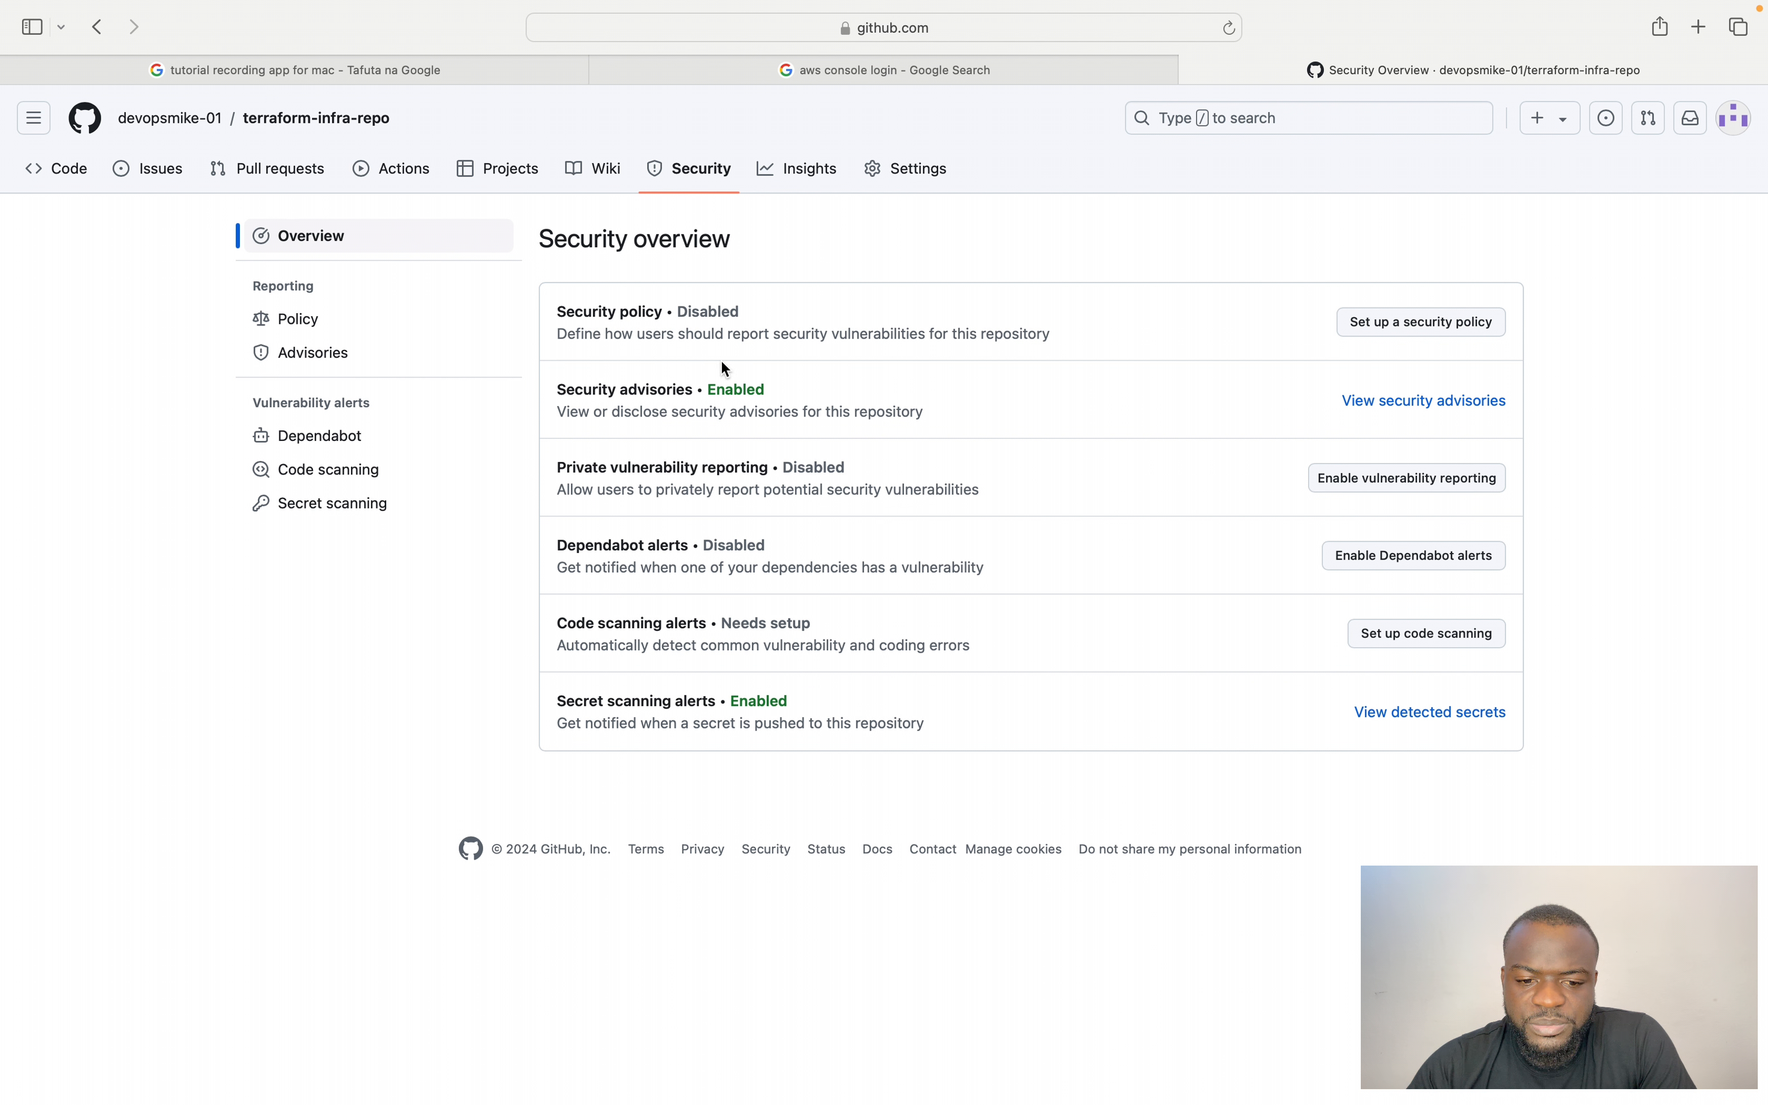
left_click(910, 171)
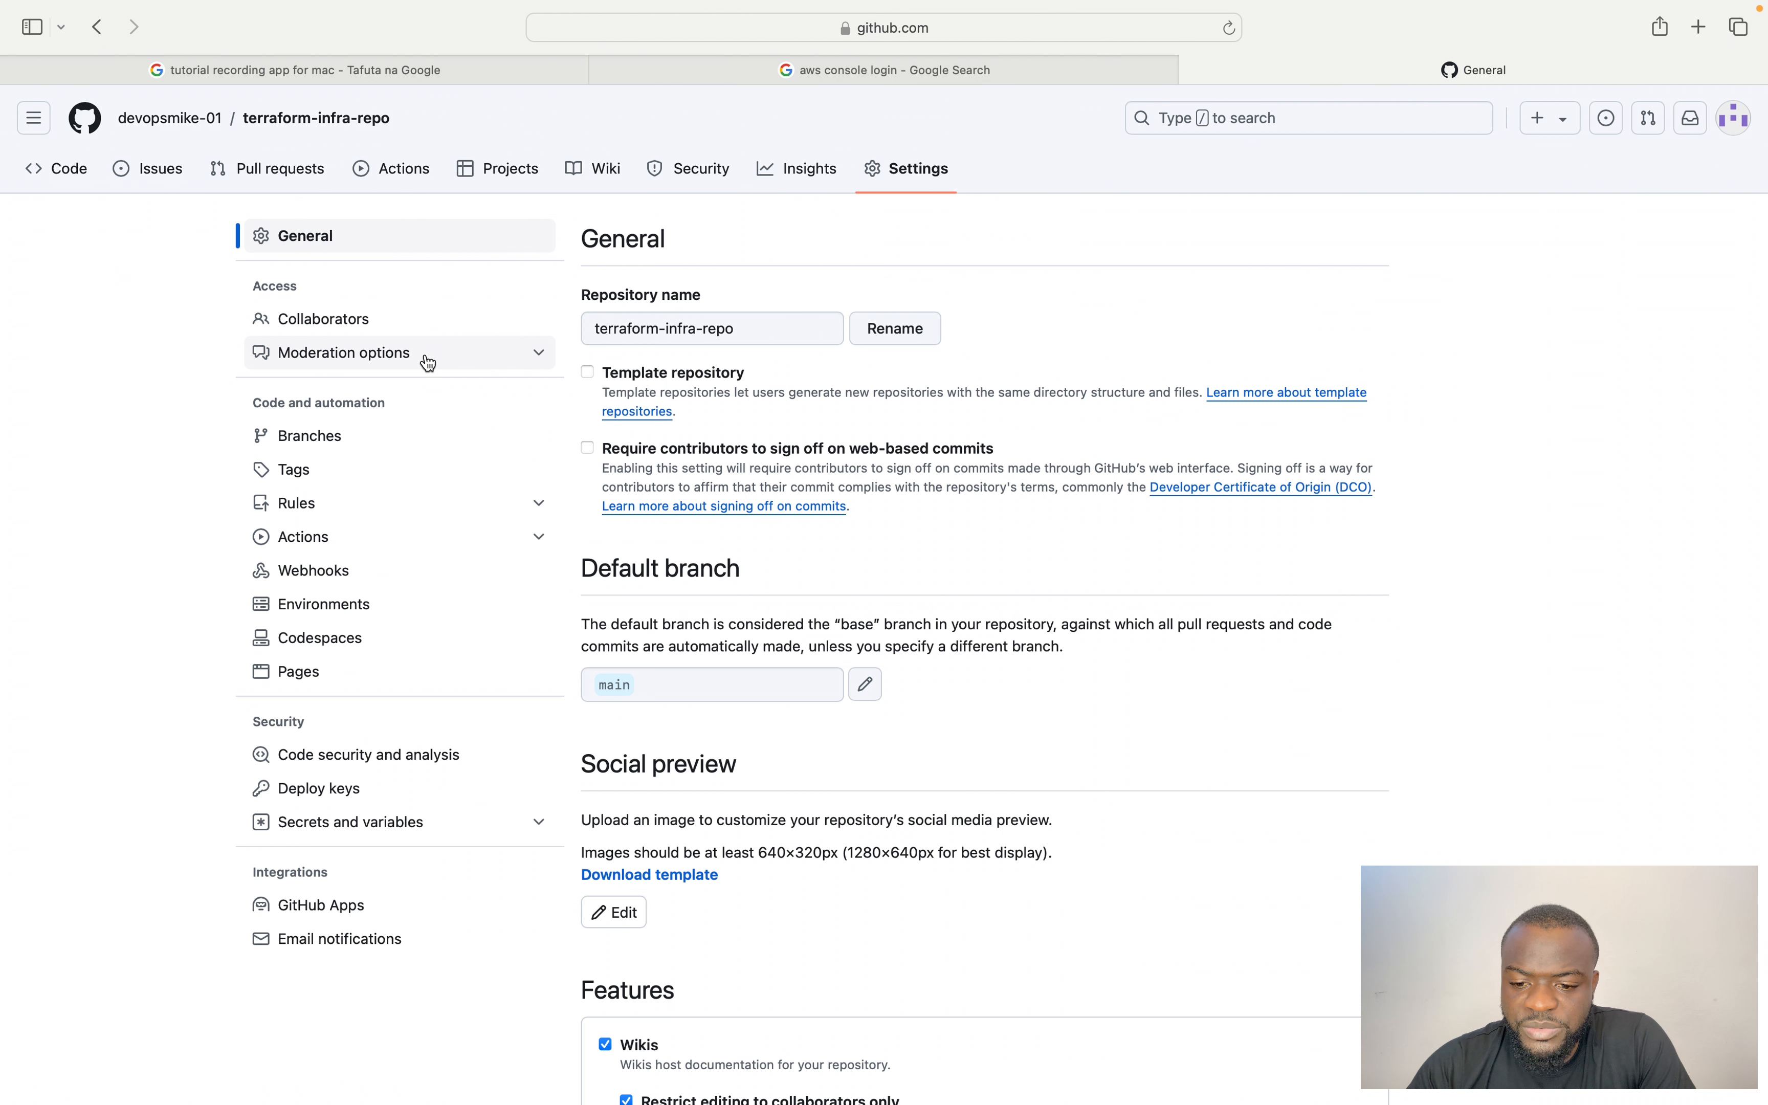
Step: Visit the Collaborators, Branches, Webhooks and Environments settings pages
left_click(418, 320)
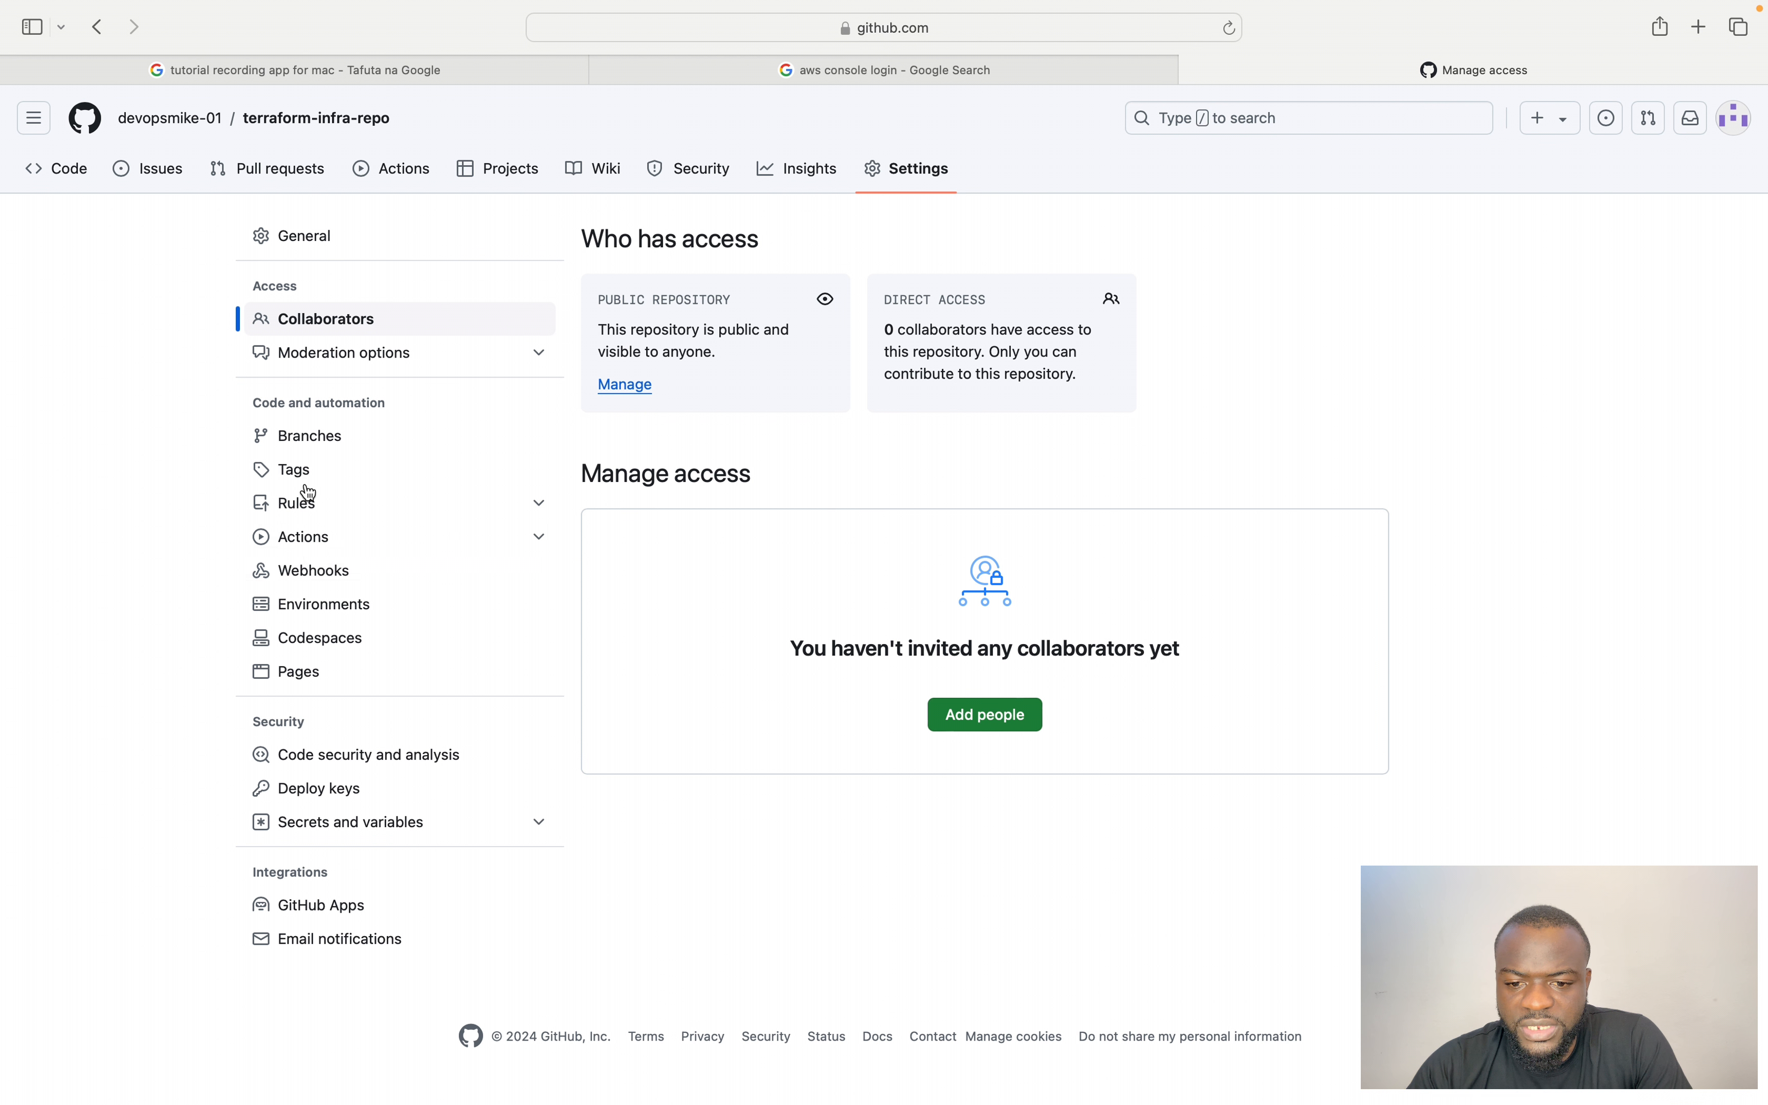
left_click(362, 437)
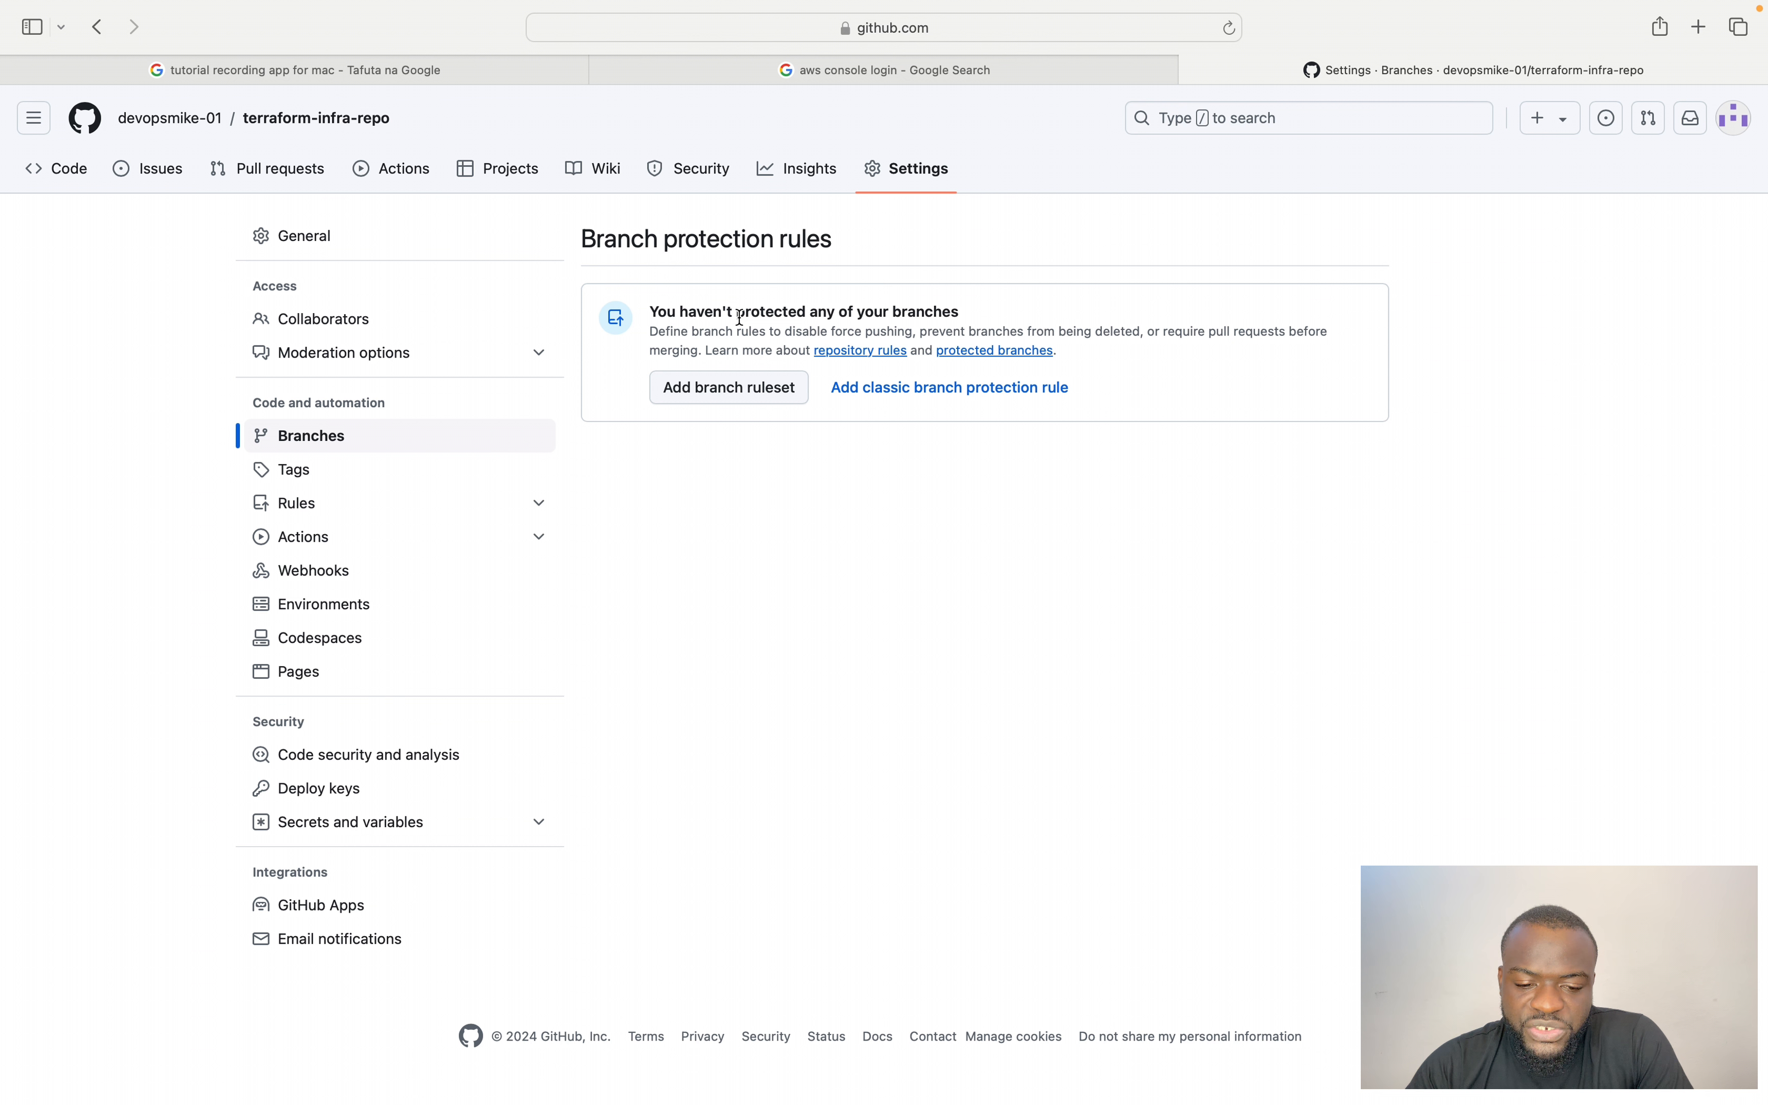
left_click(412, 580)
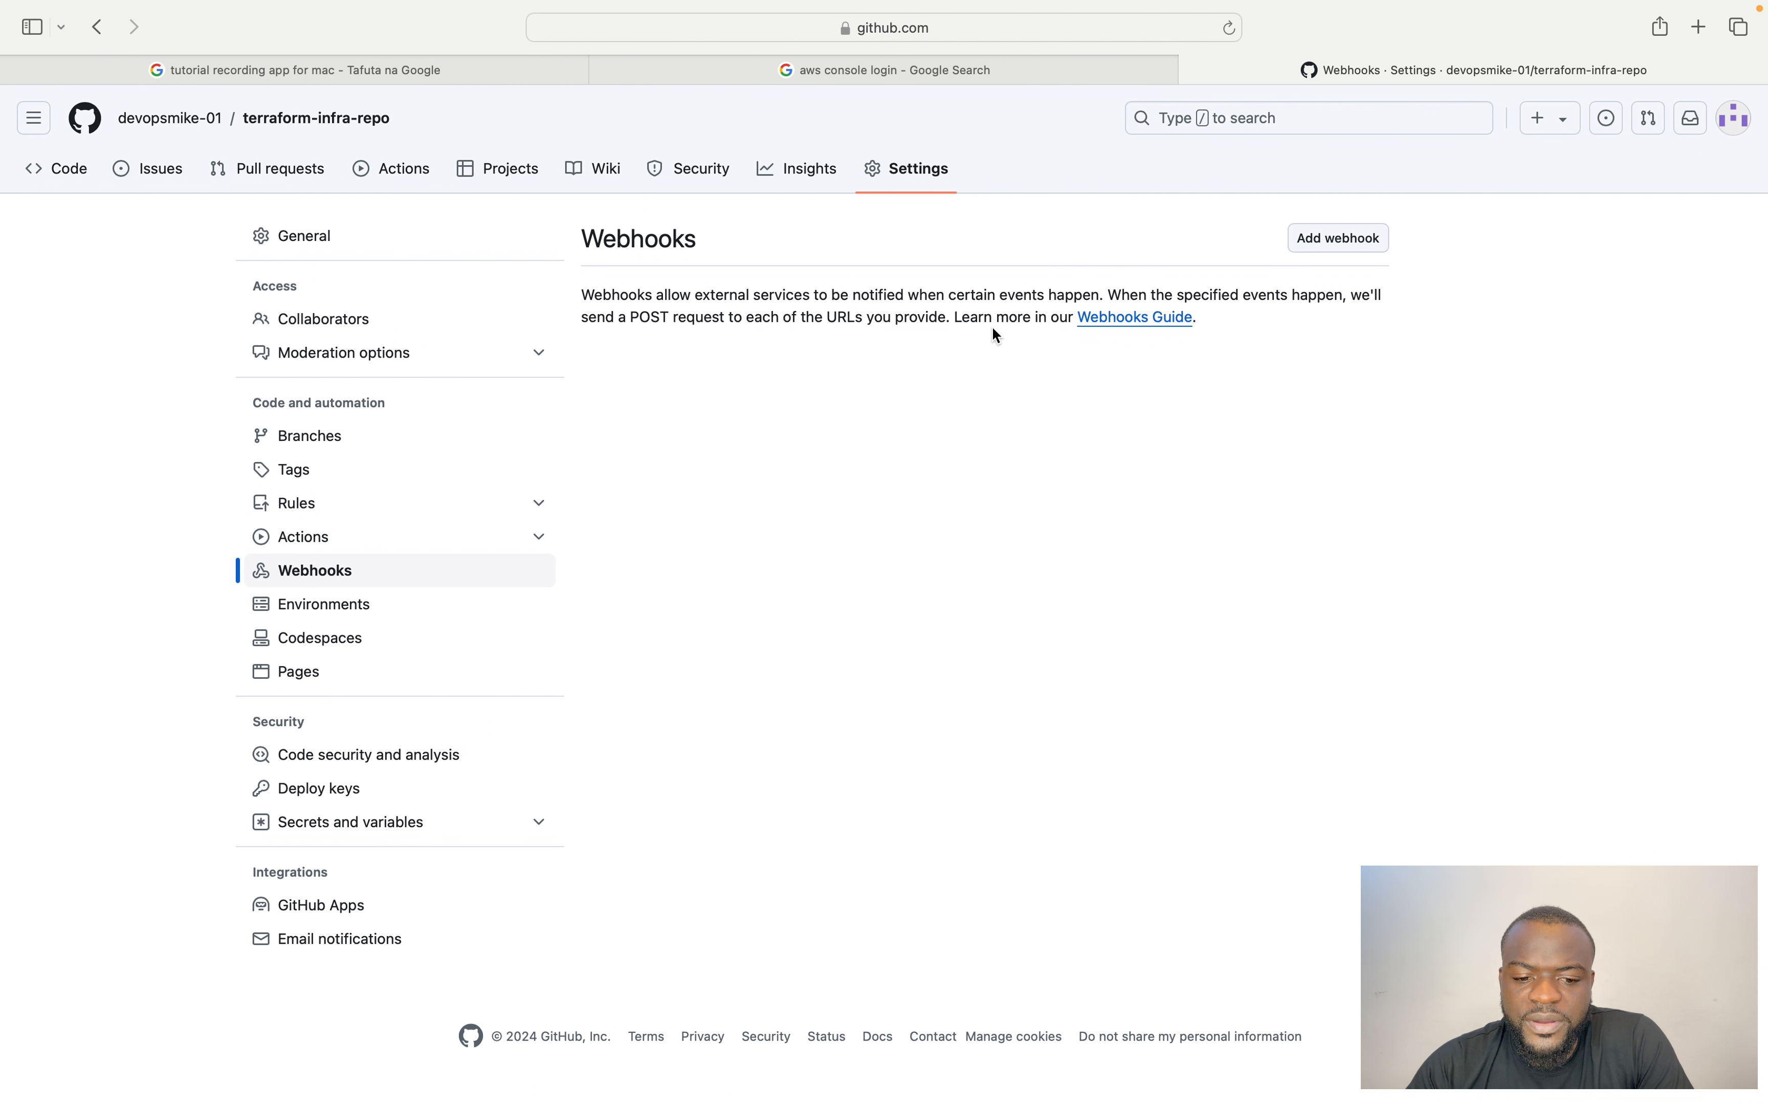
left_click(359, 616)
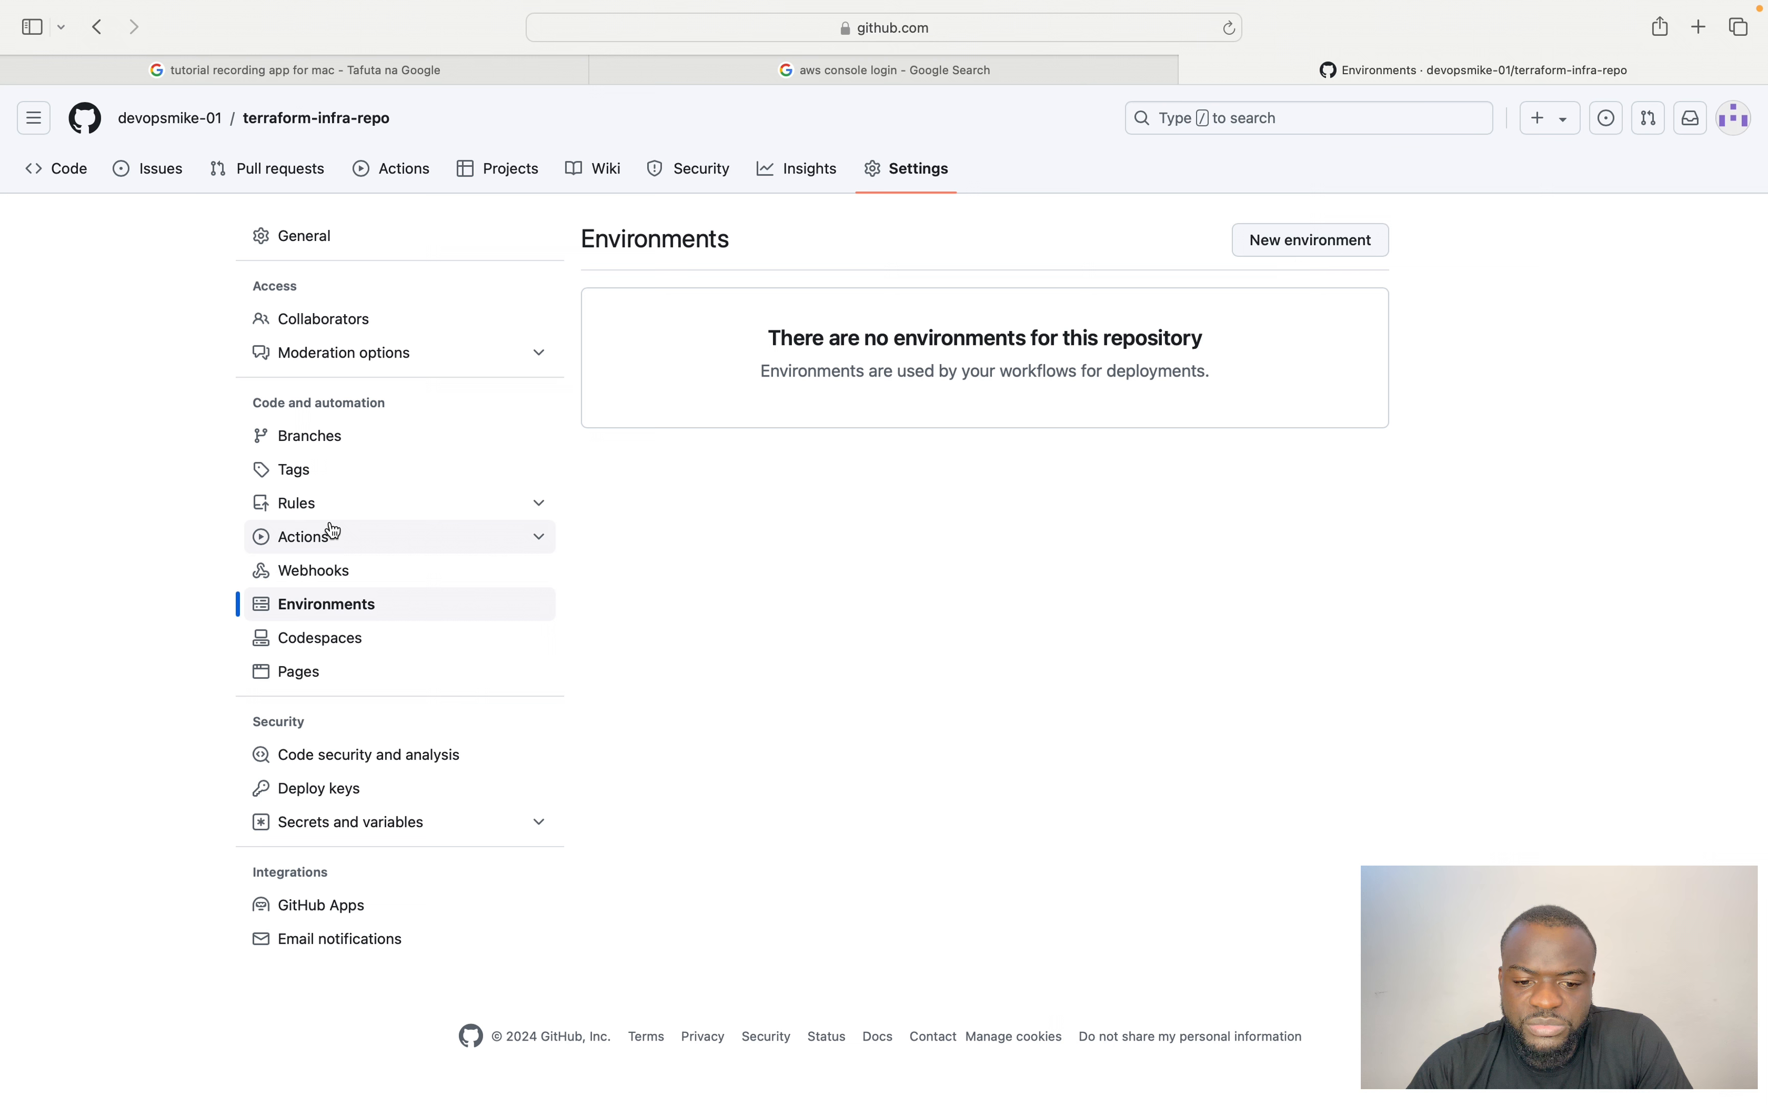
Step: Open Actions > General and scroll through its permissions and 90-day retention settings
left_click(339, 544)
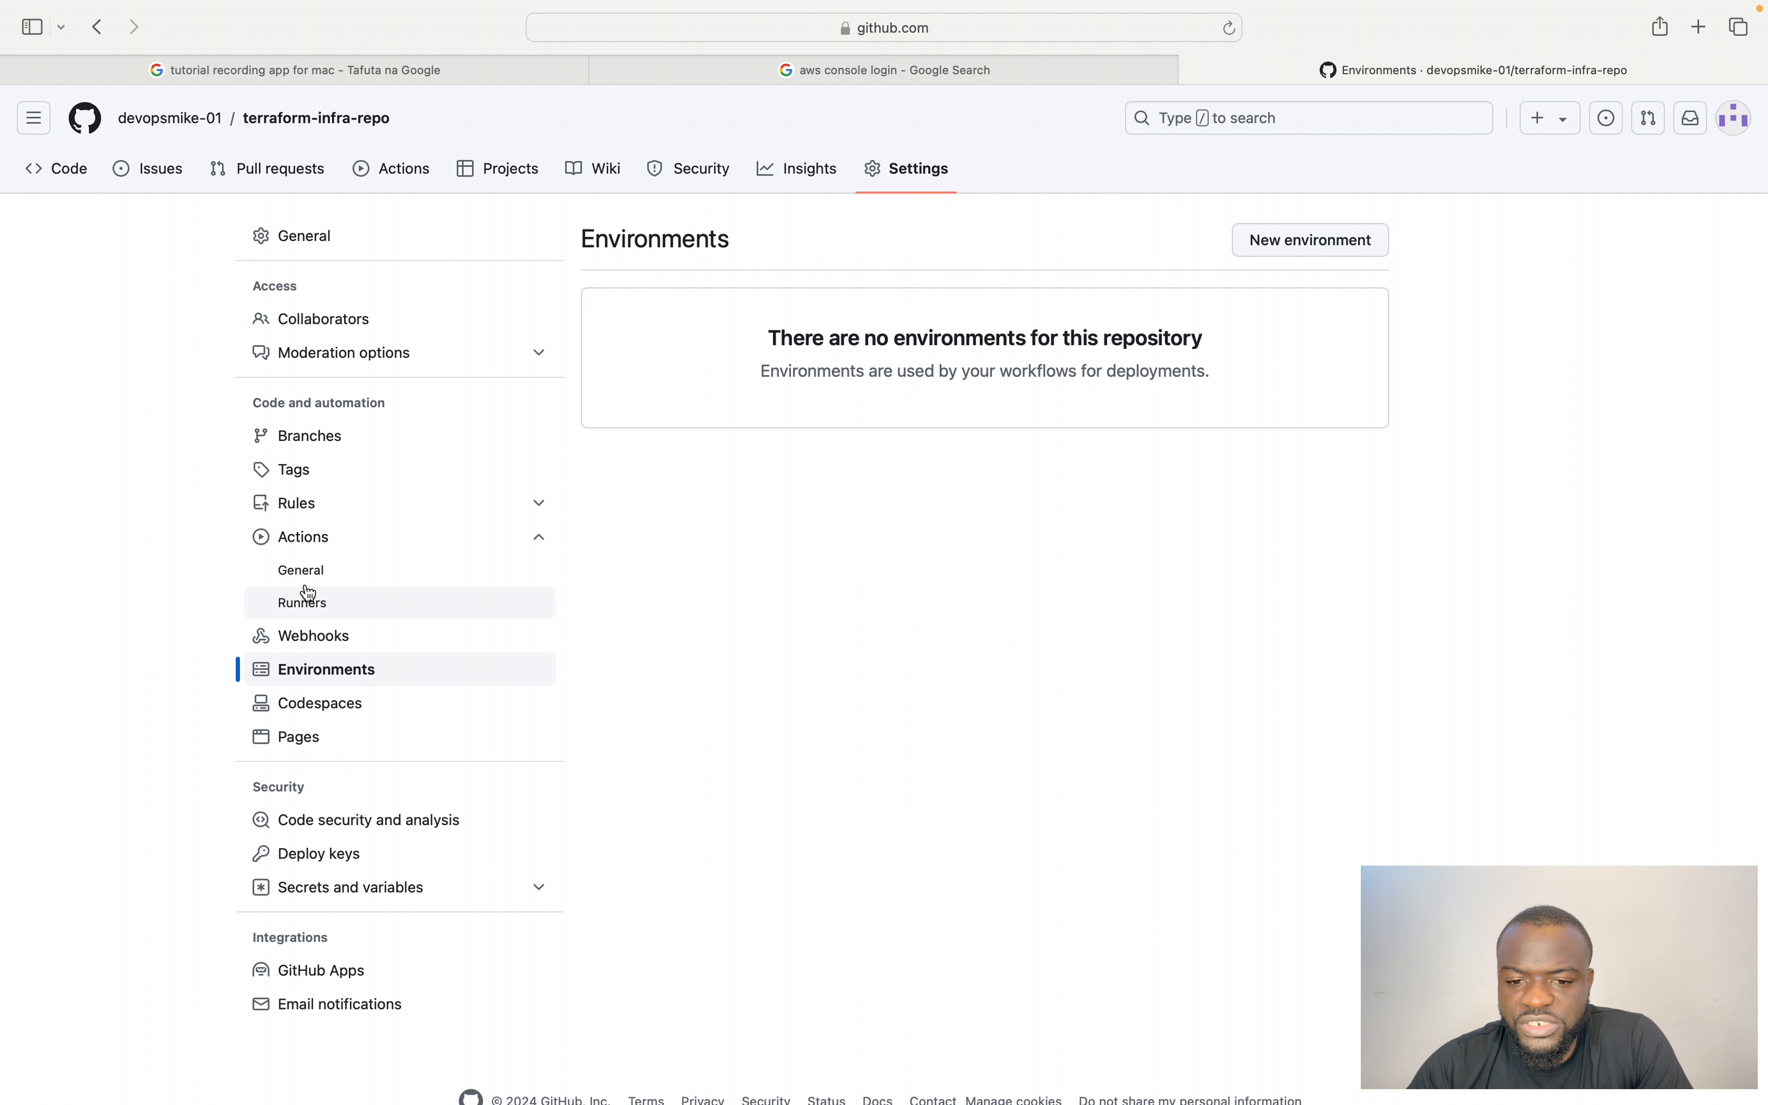
left_click(341, 578)
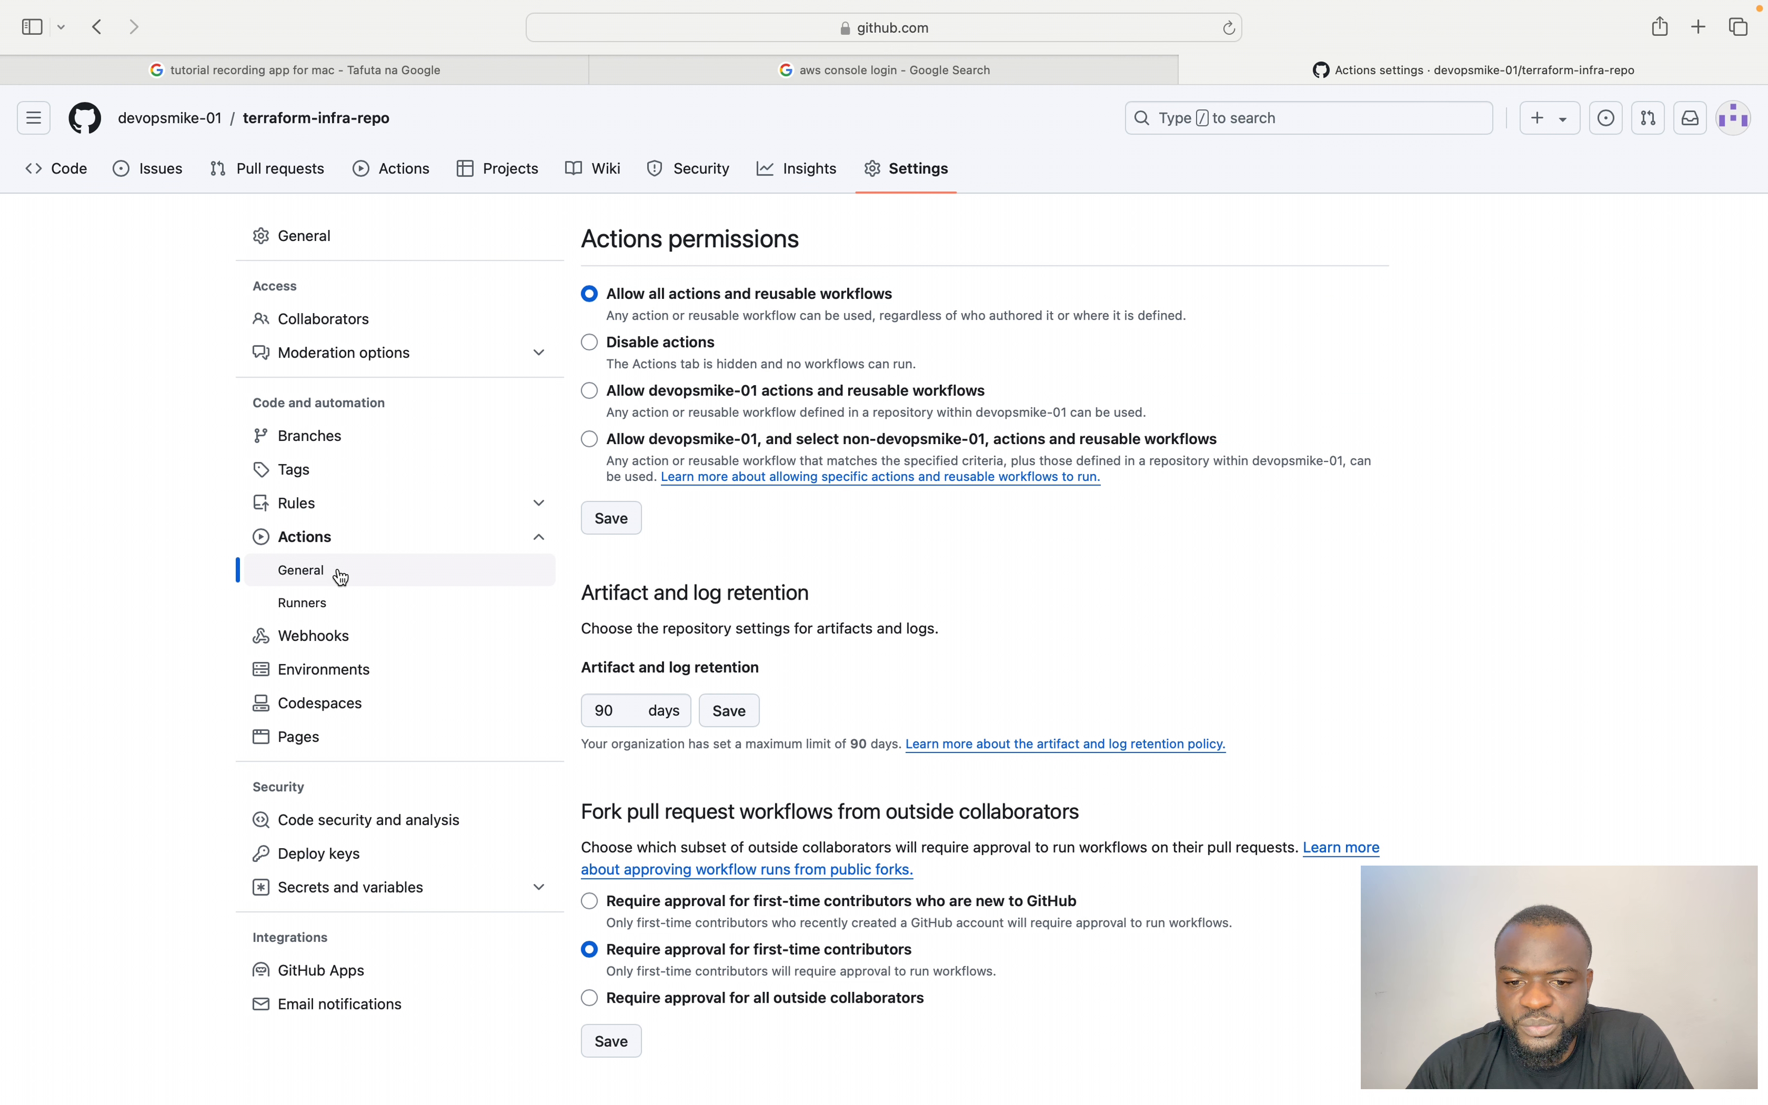
scroll(722, 612, "down", 5)
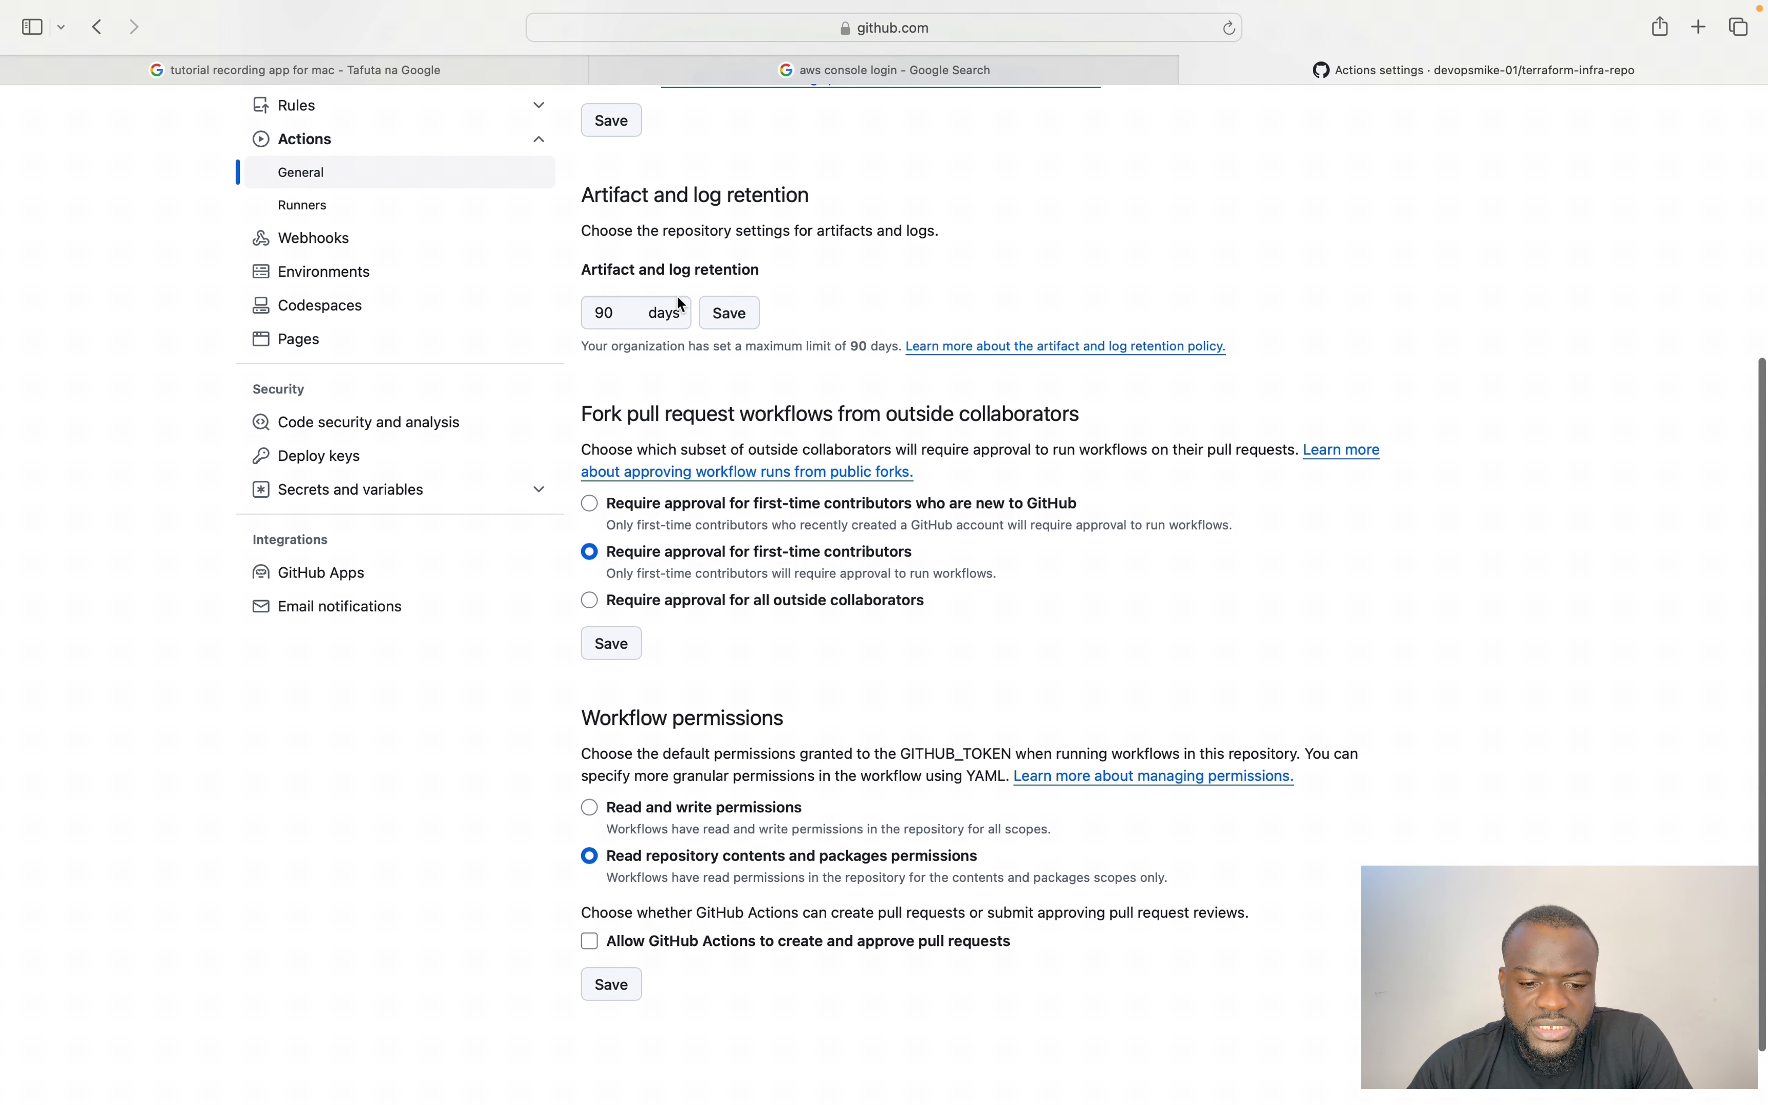
scroll(676, 295, "up", 5)
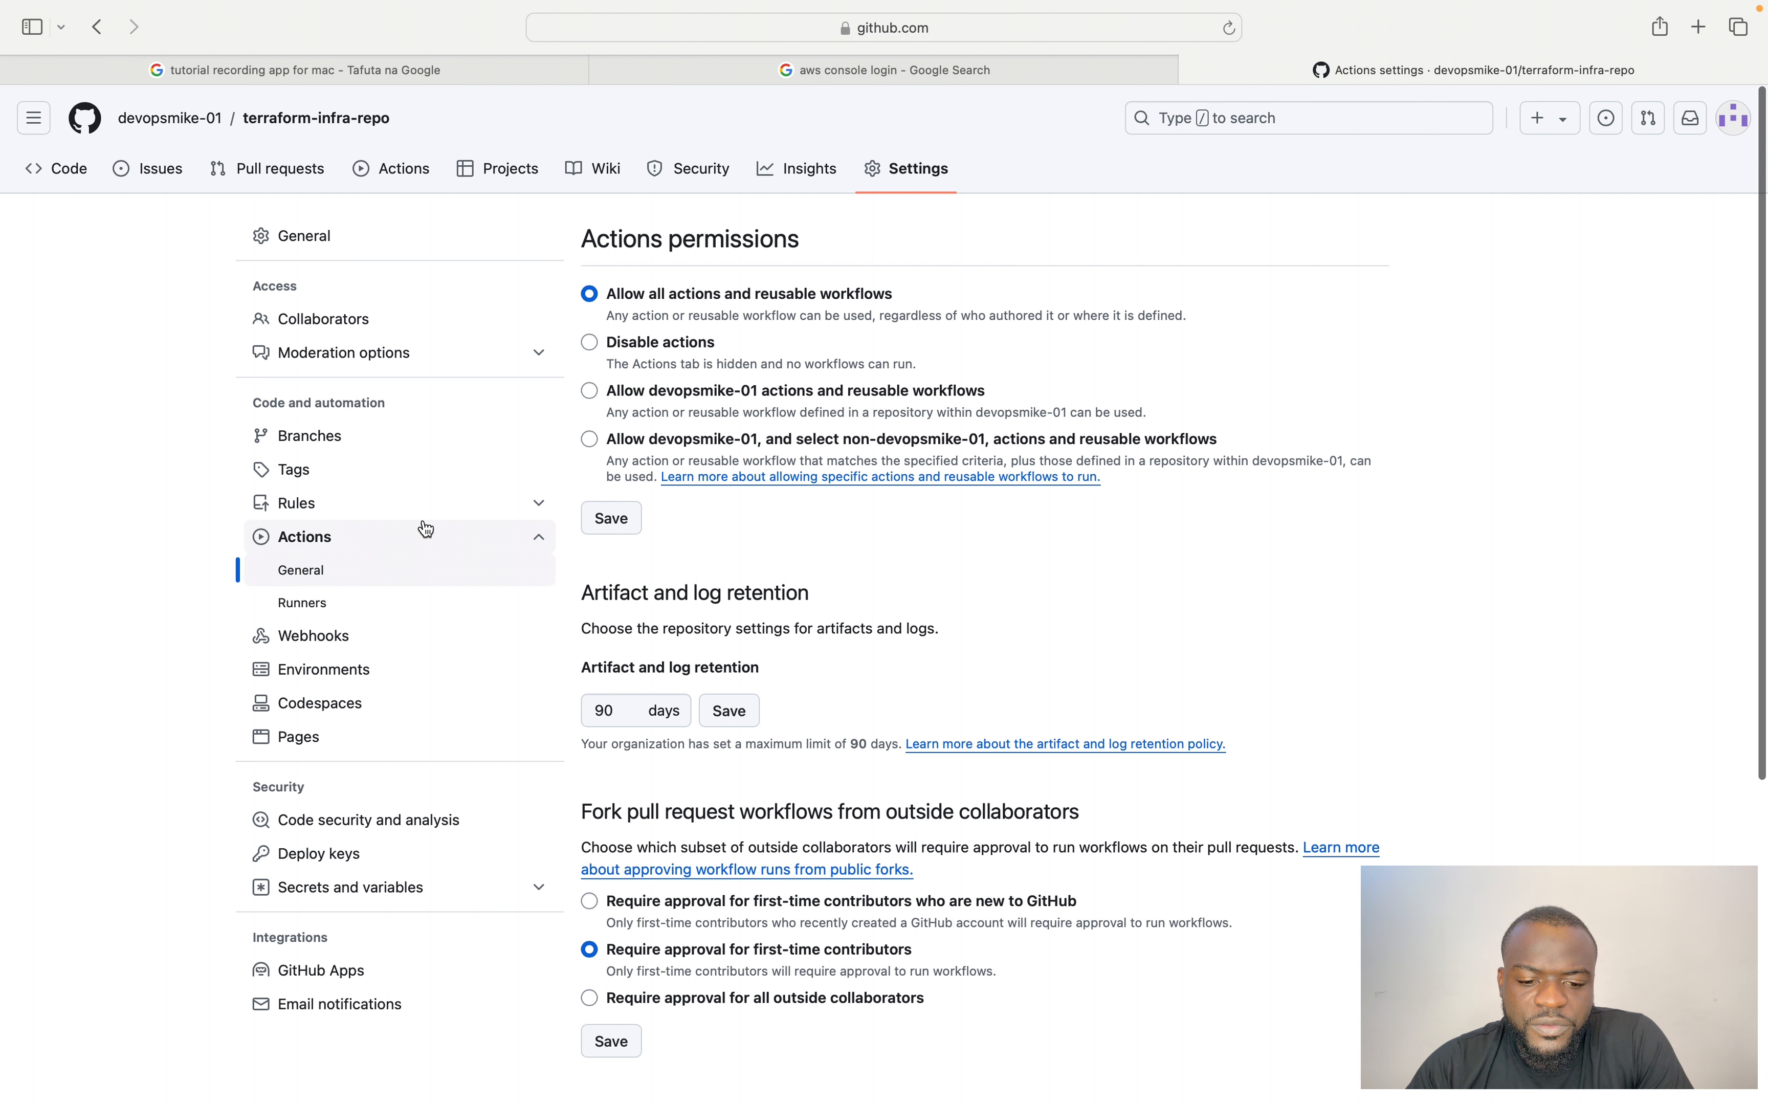
scroll(424, 525, "down", 2)
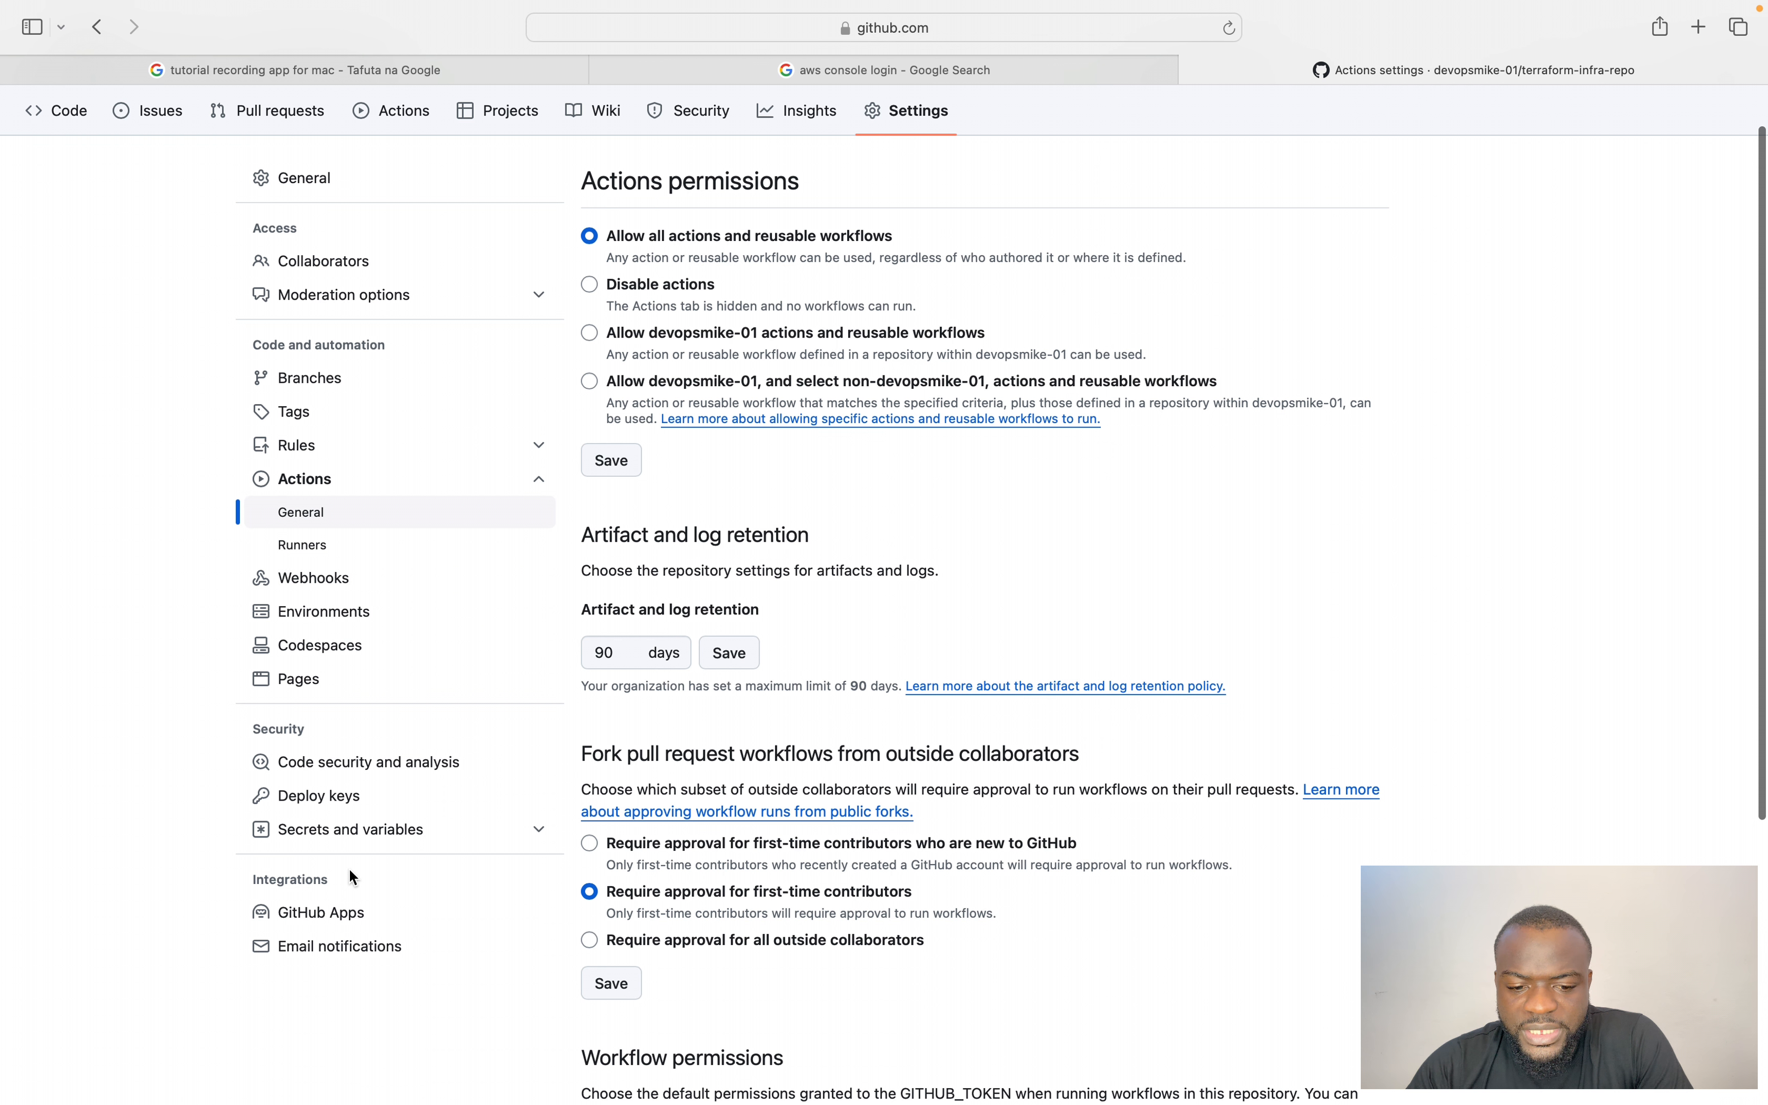
Step: Review the Deploy keys, Secrets and variables, GitHub Apps and Email notifications settings, then return to the profile overview
left_click(388, 810)
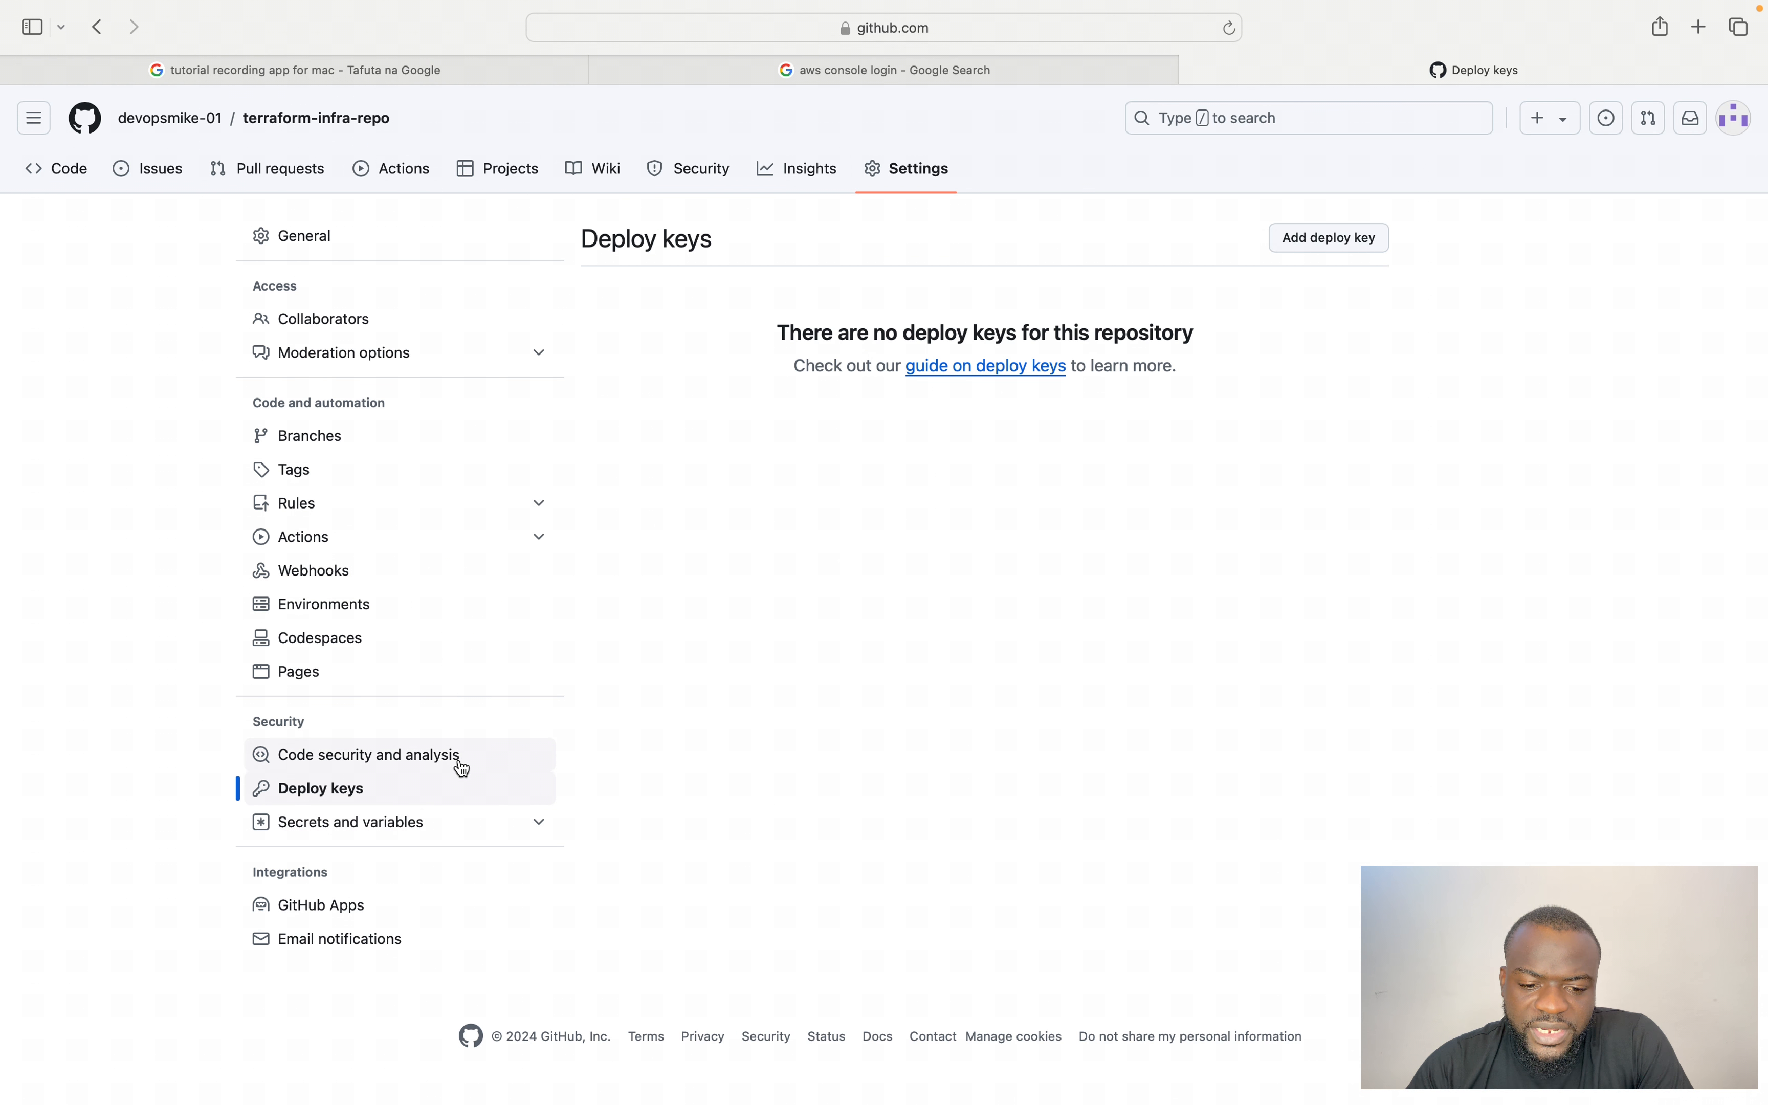
left_click(403, 824)
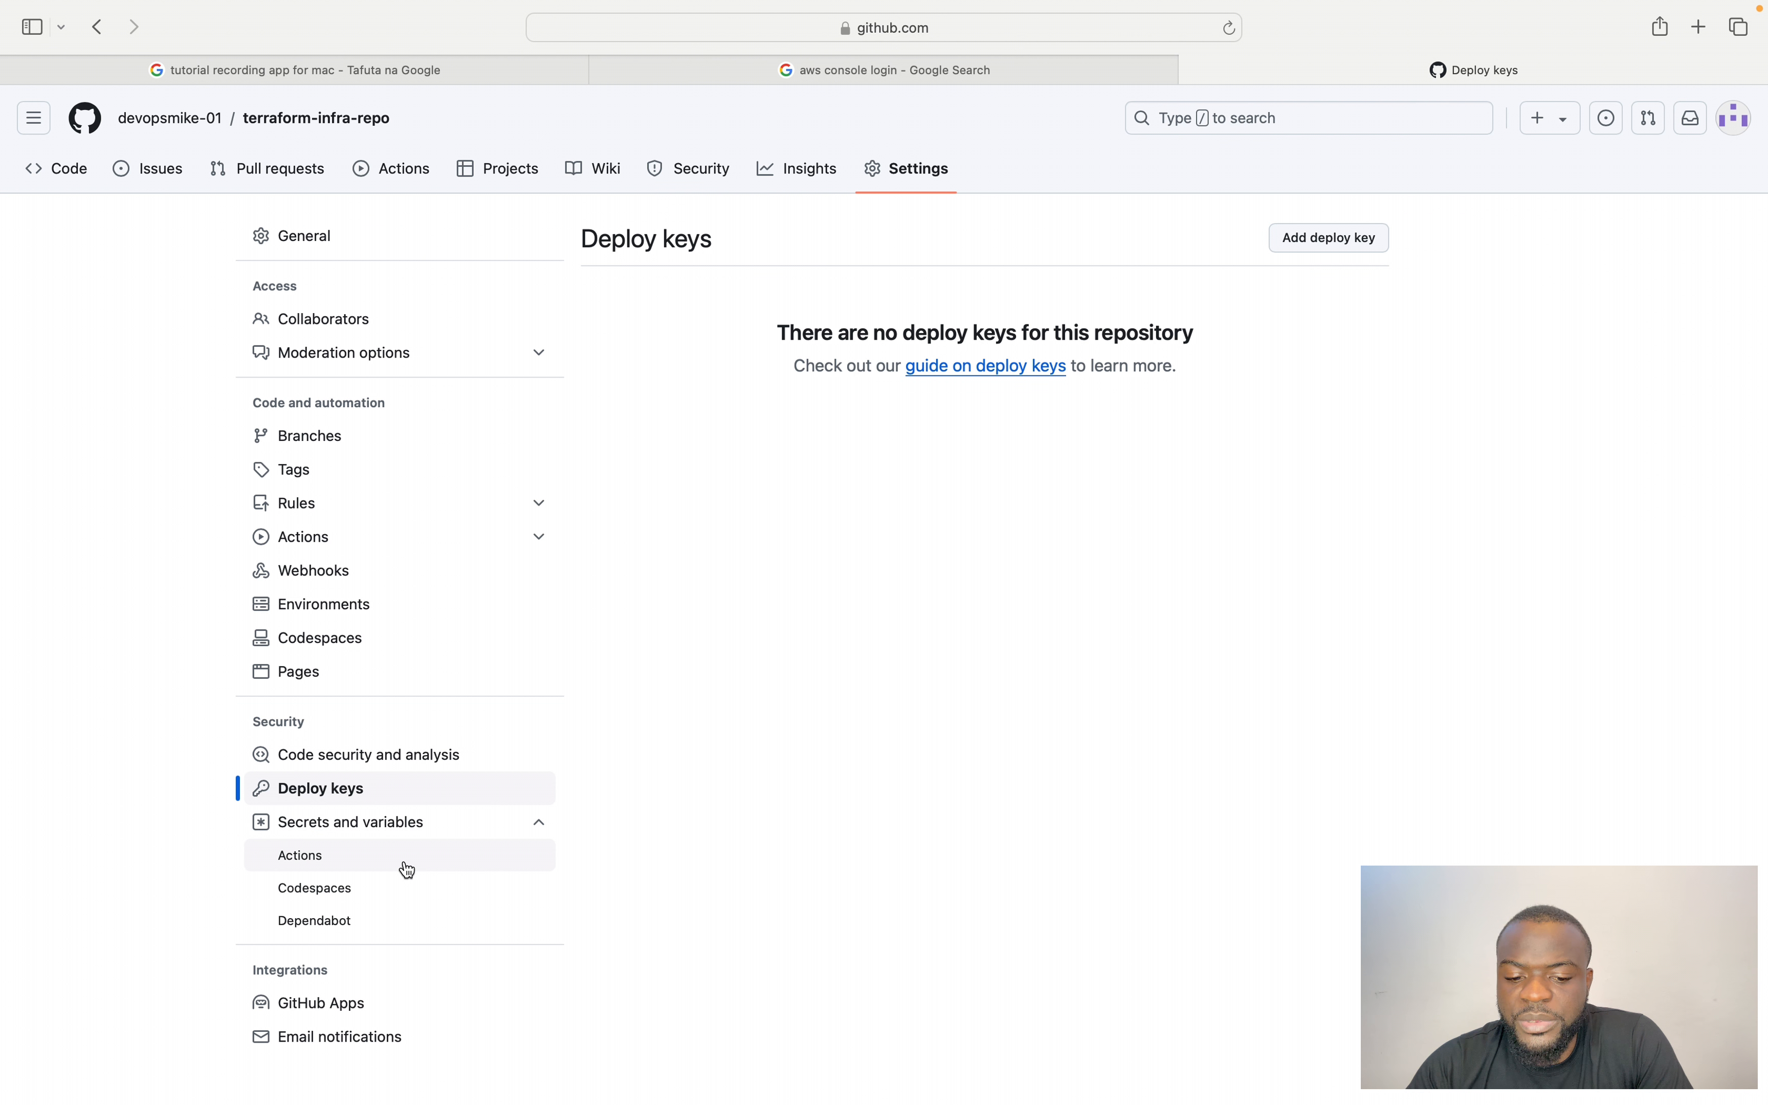
scroll(408, 870, "down", 2)
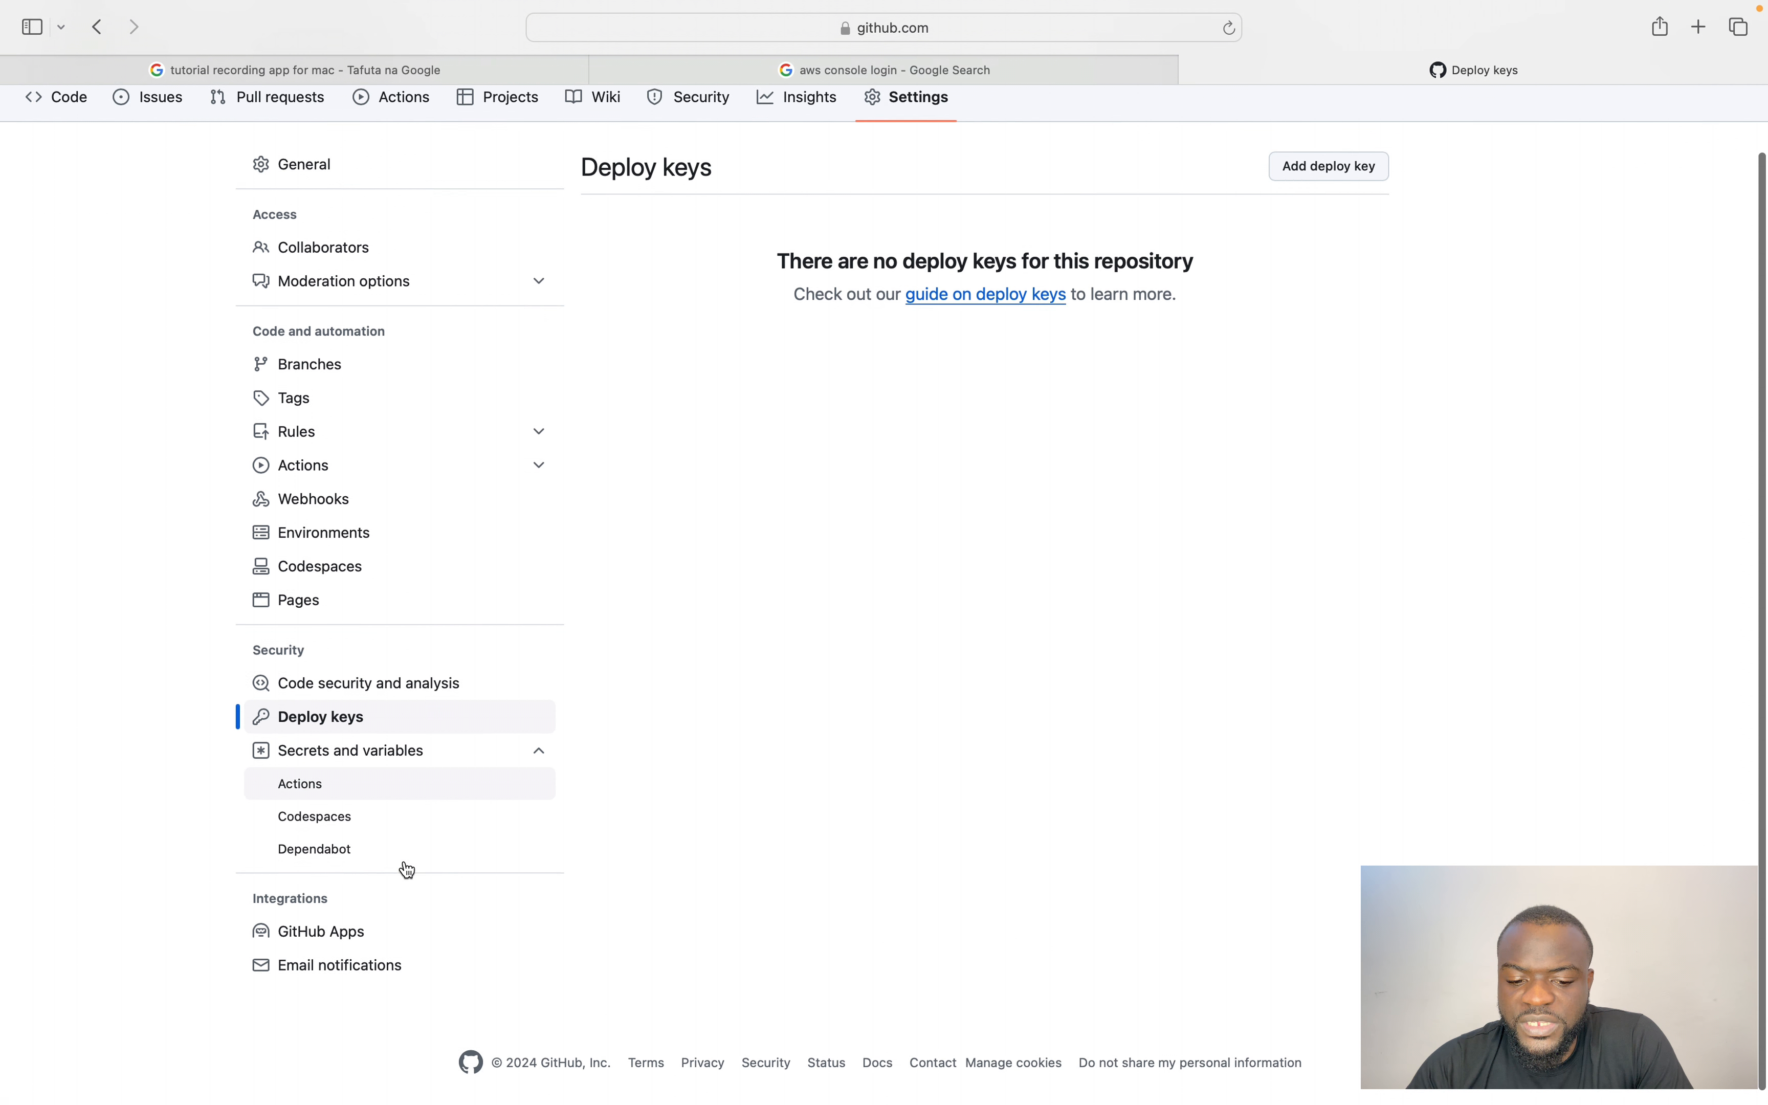
left_click(349, 936)
left_click(380, 950)
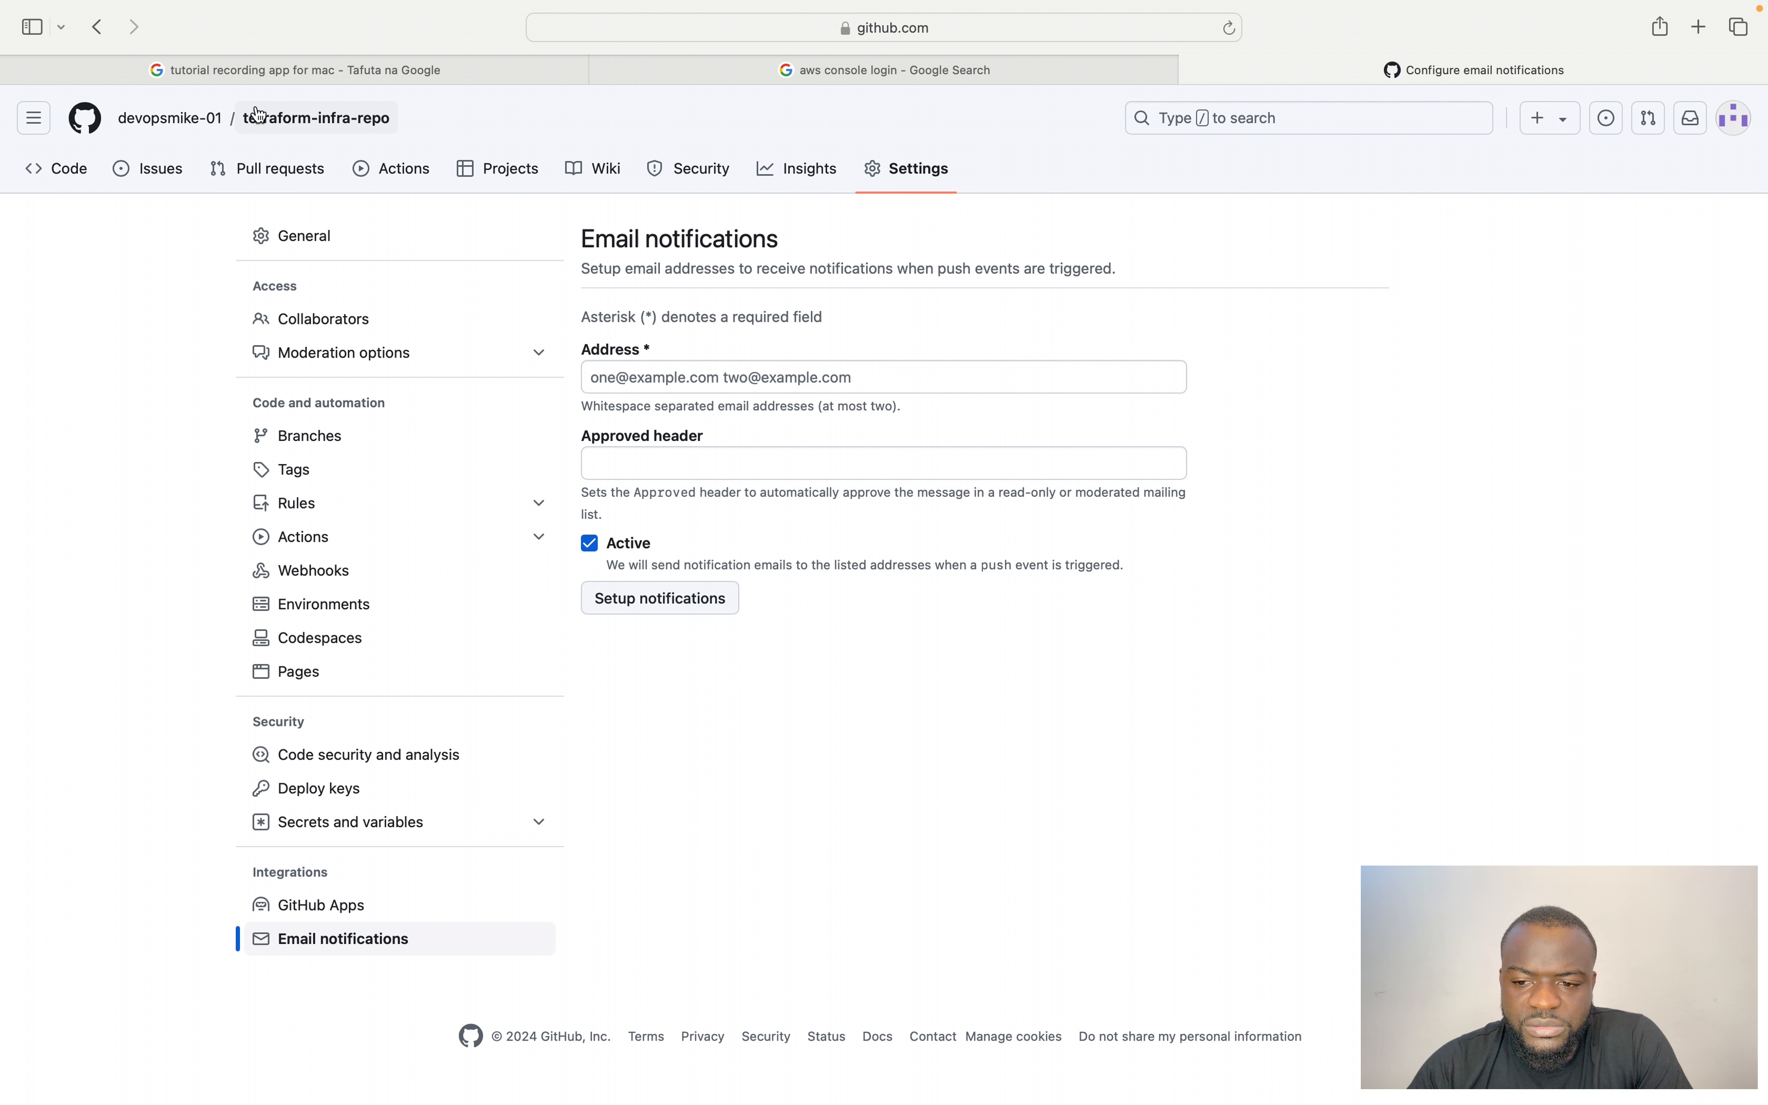
left_click(196, 121)
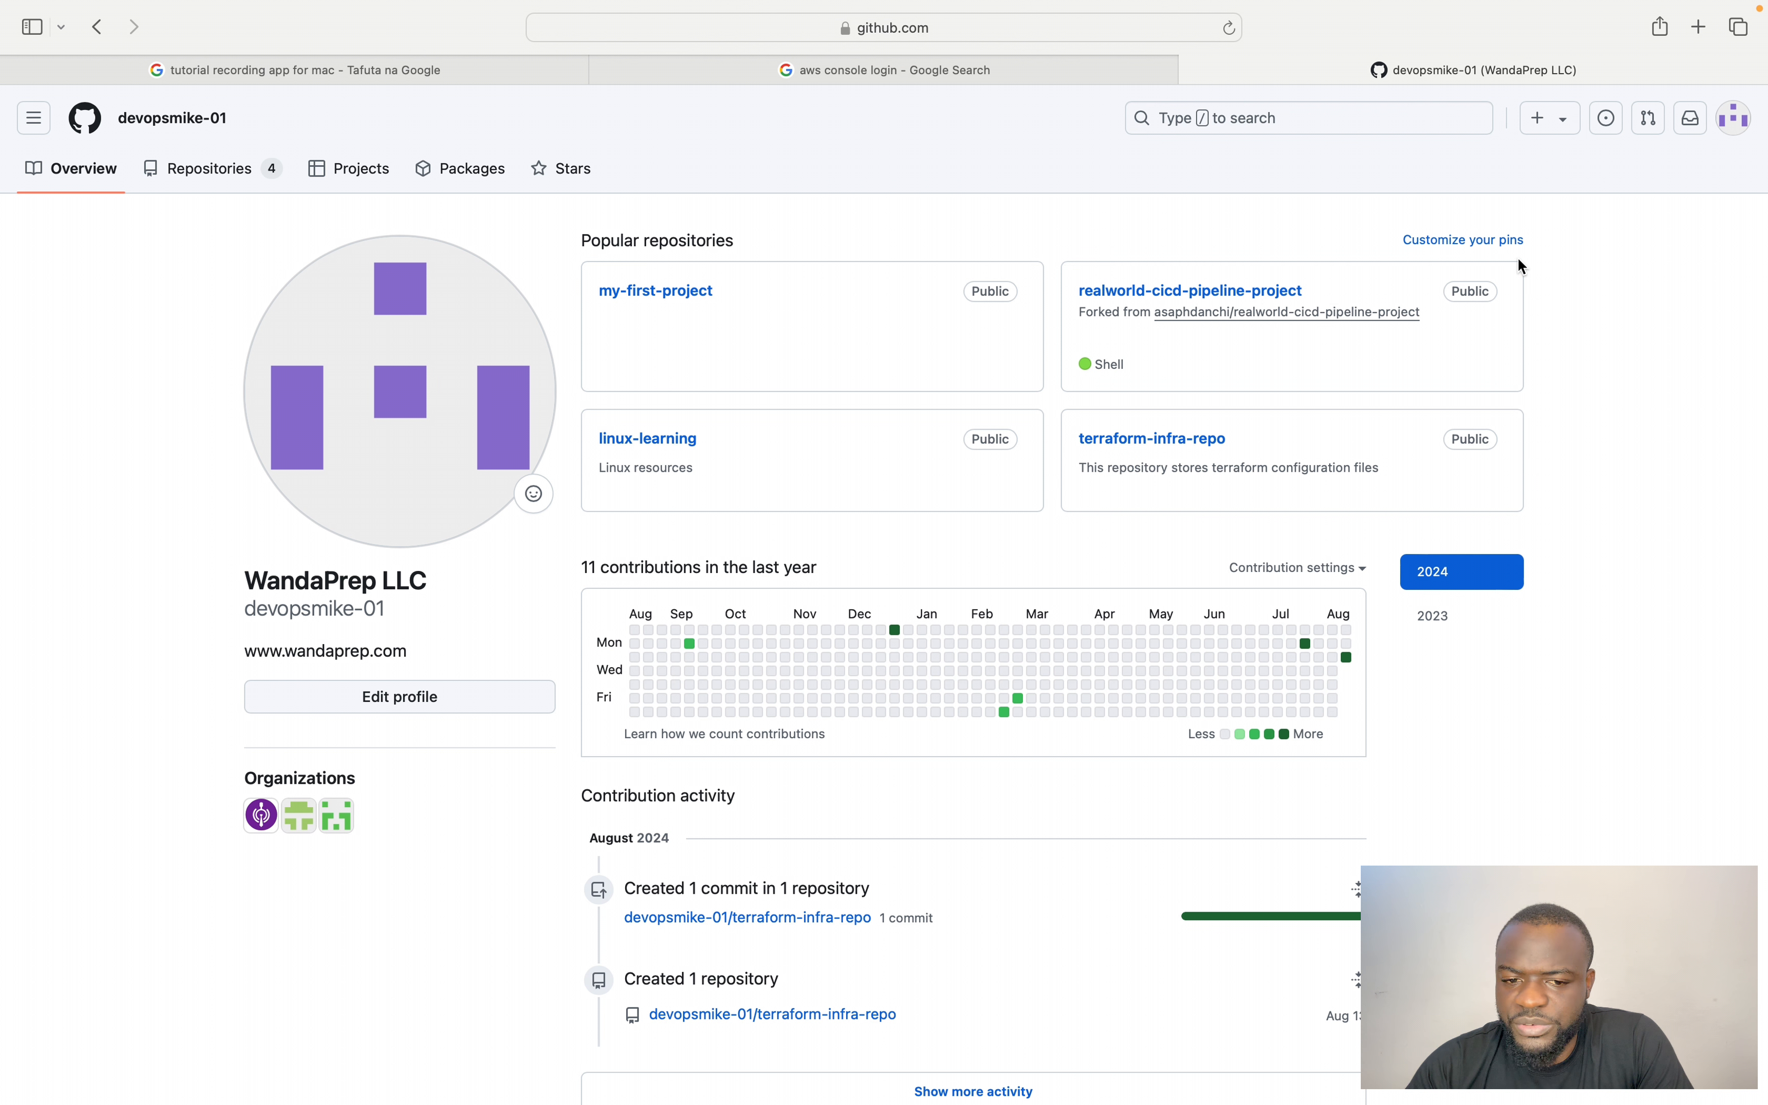
Step: From Your repositories, open a blank 'Create a new repository' form and focus its name and description fields
left_click(1745, 130)
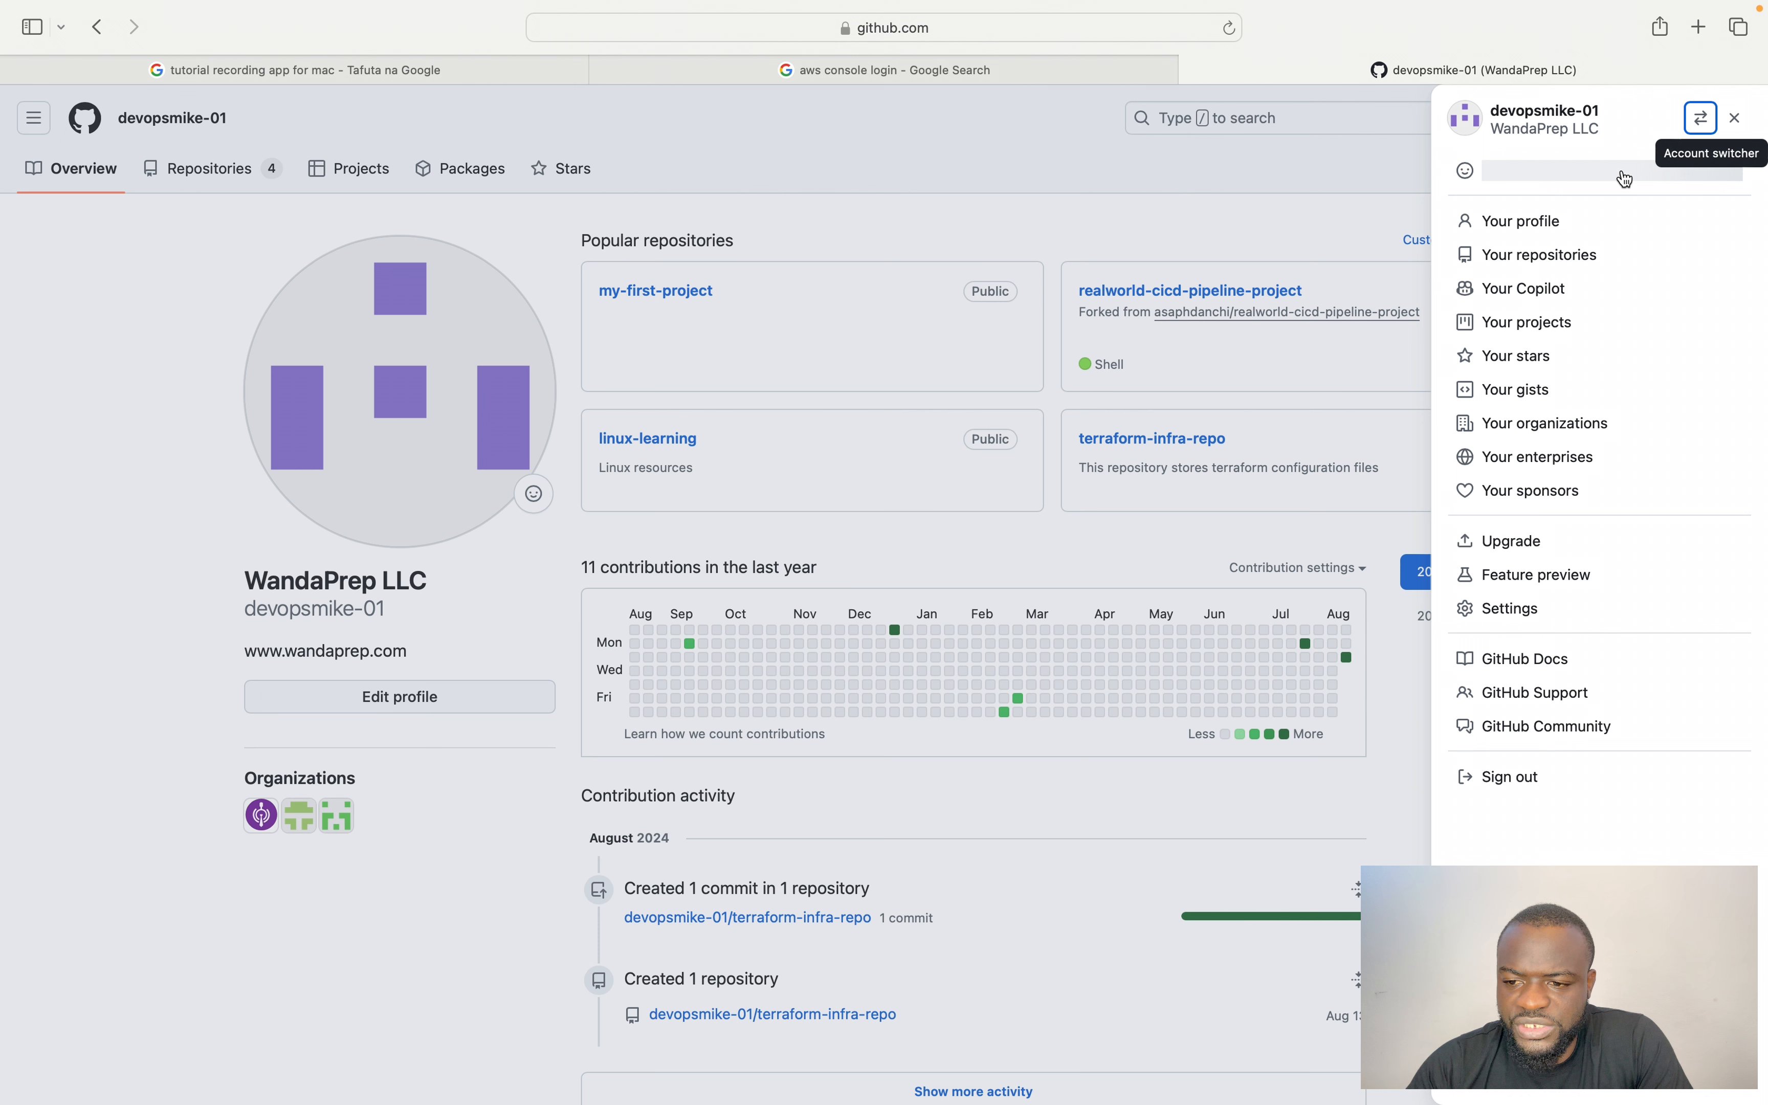
left_click(1498, 257)
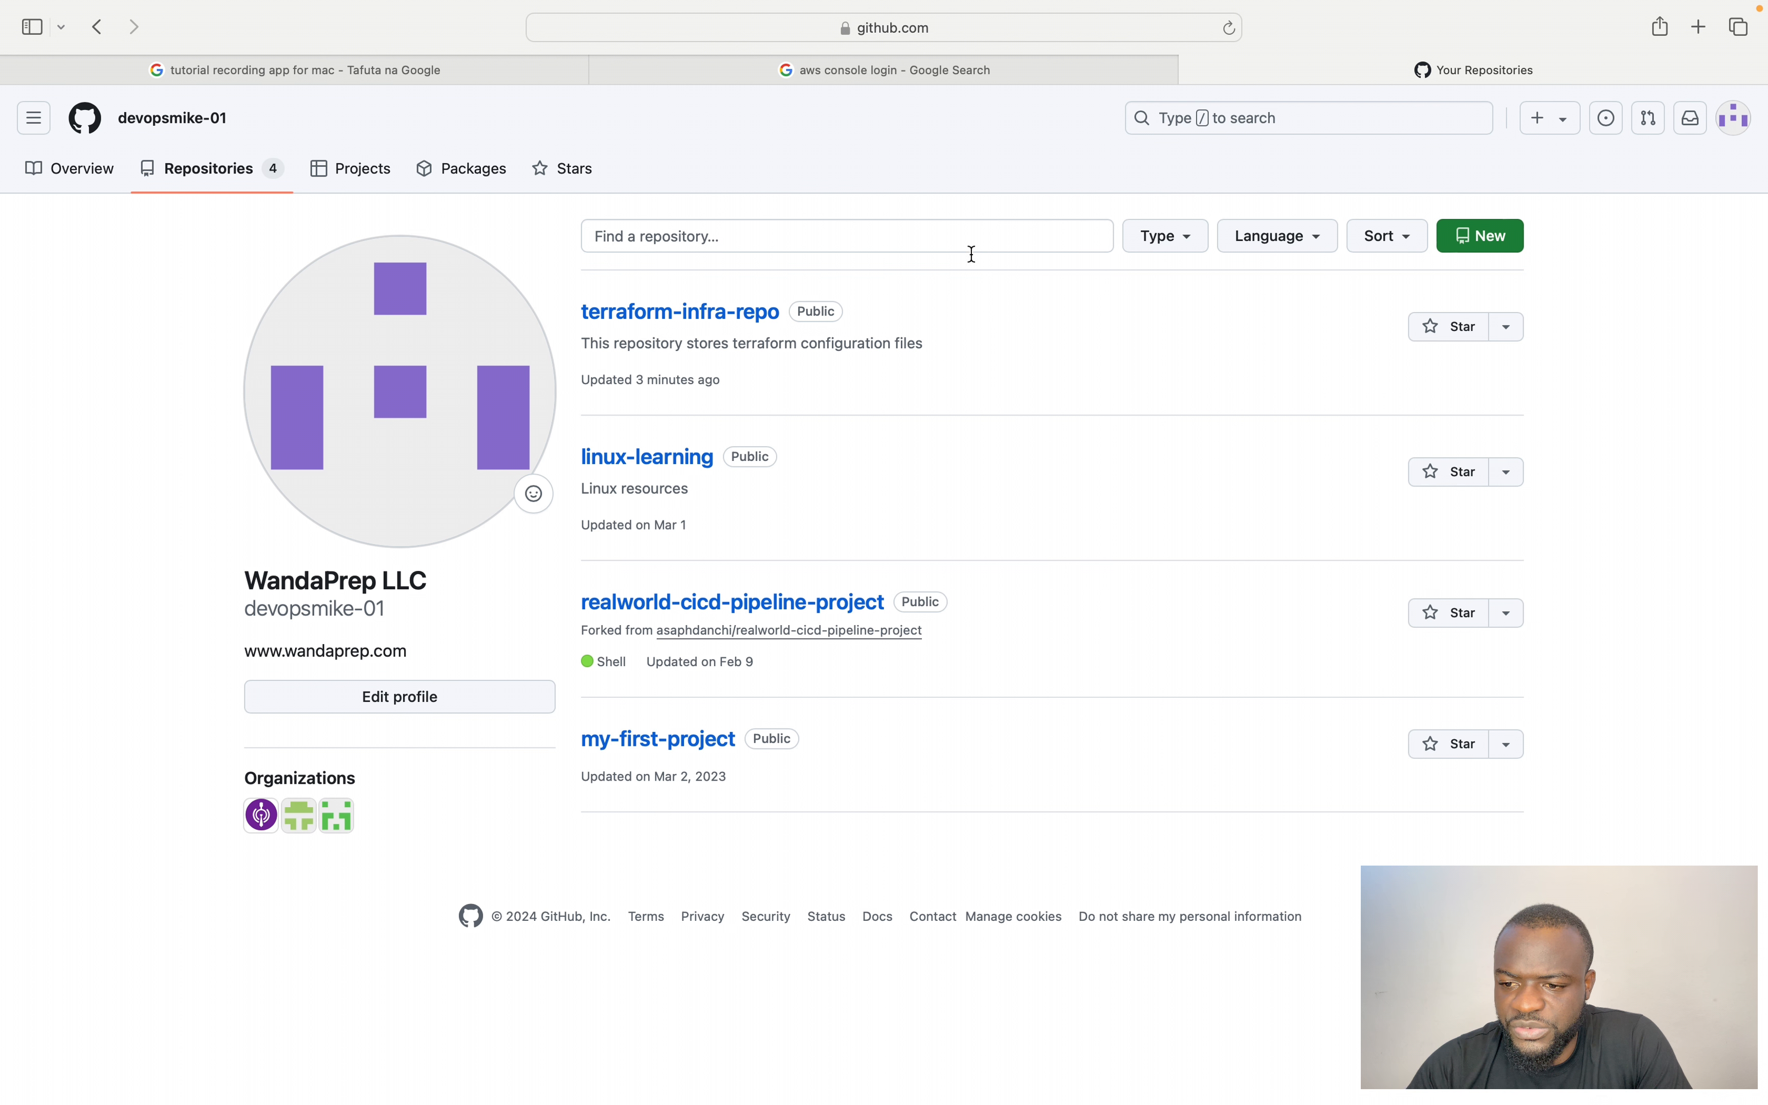
left_click(1476, 251)
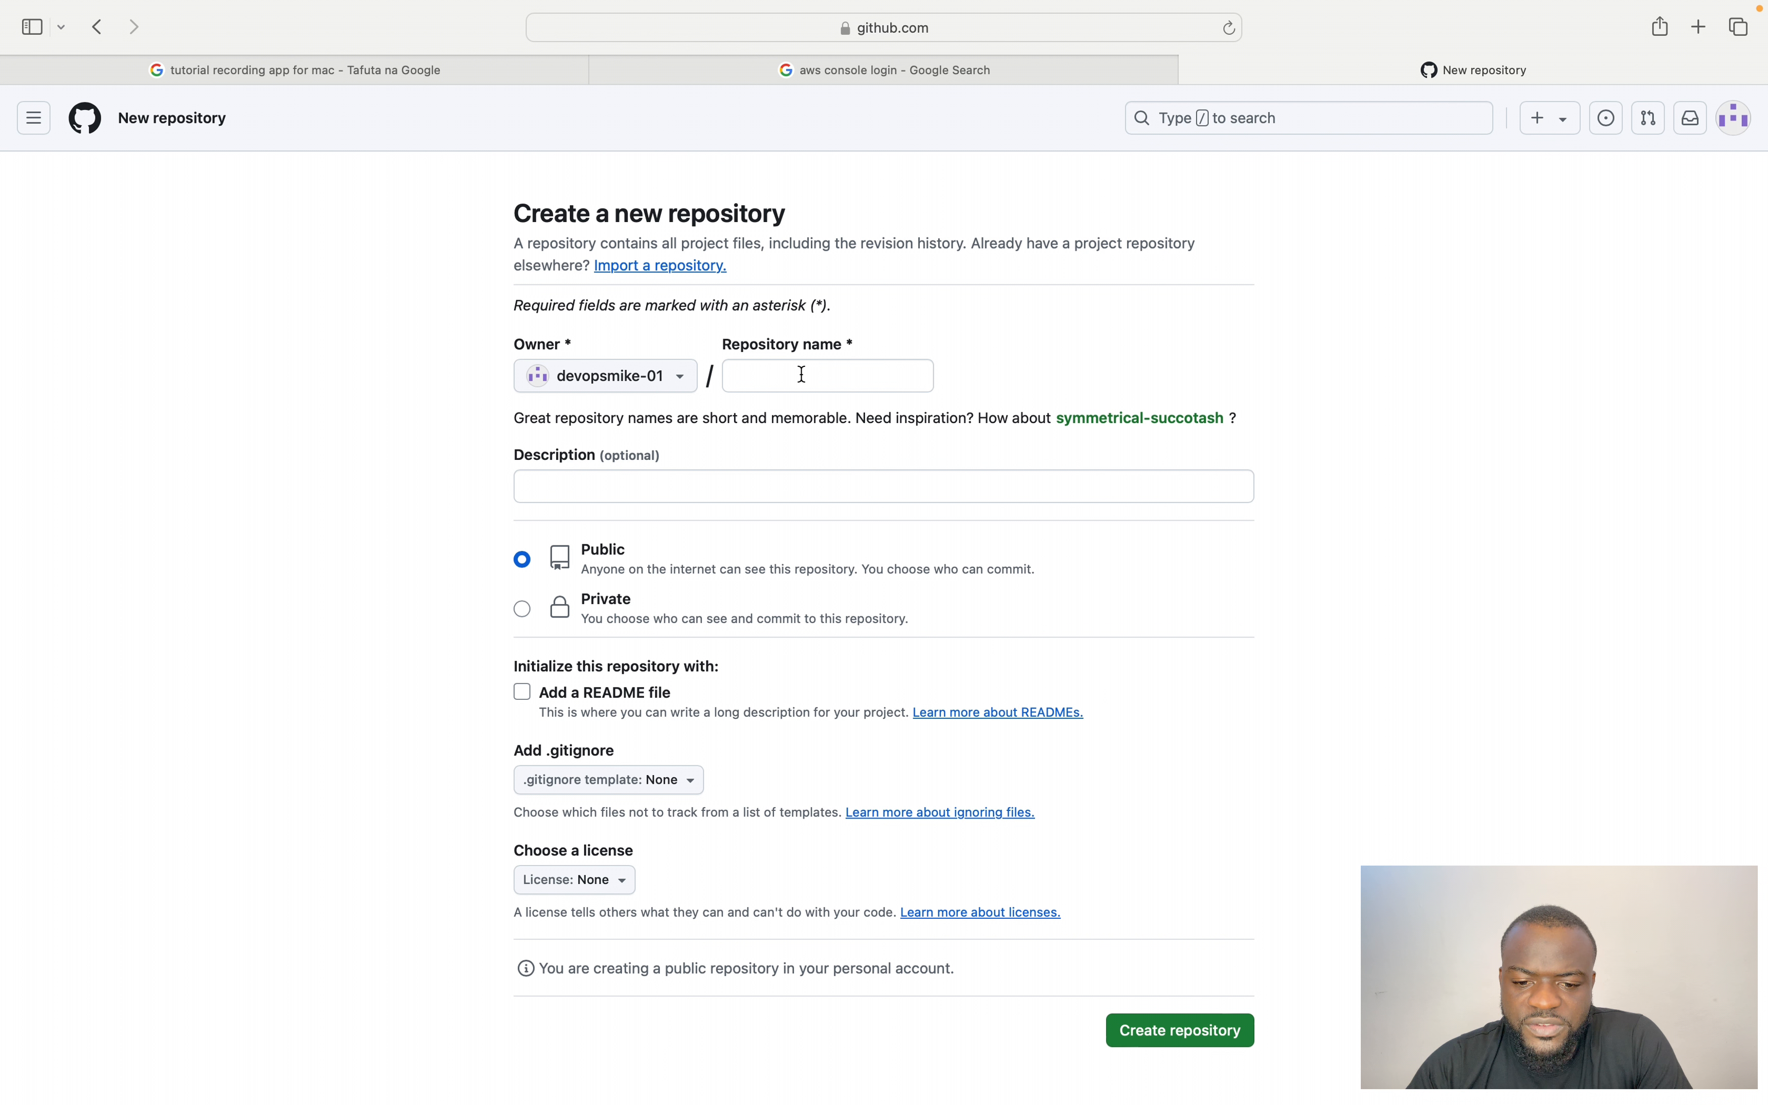
left_click(800, 377)
left_click(681, 484)
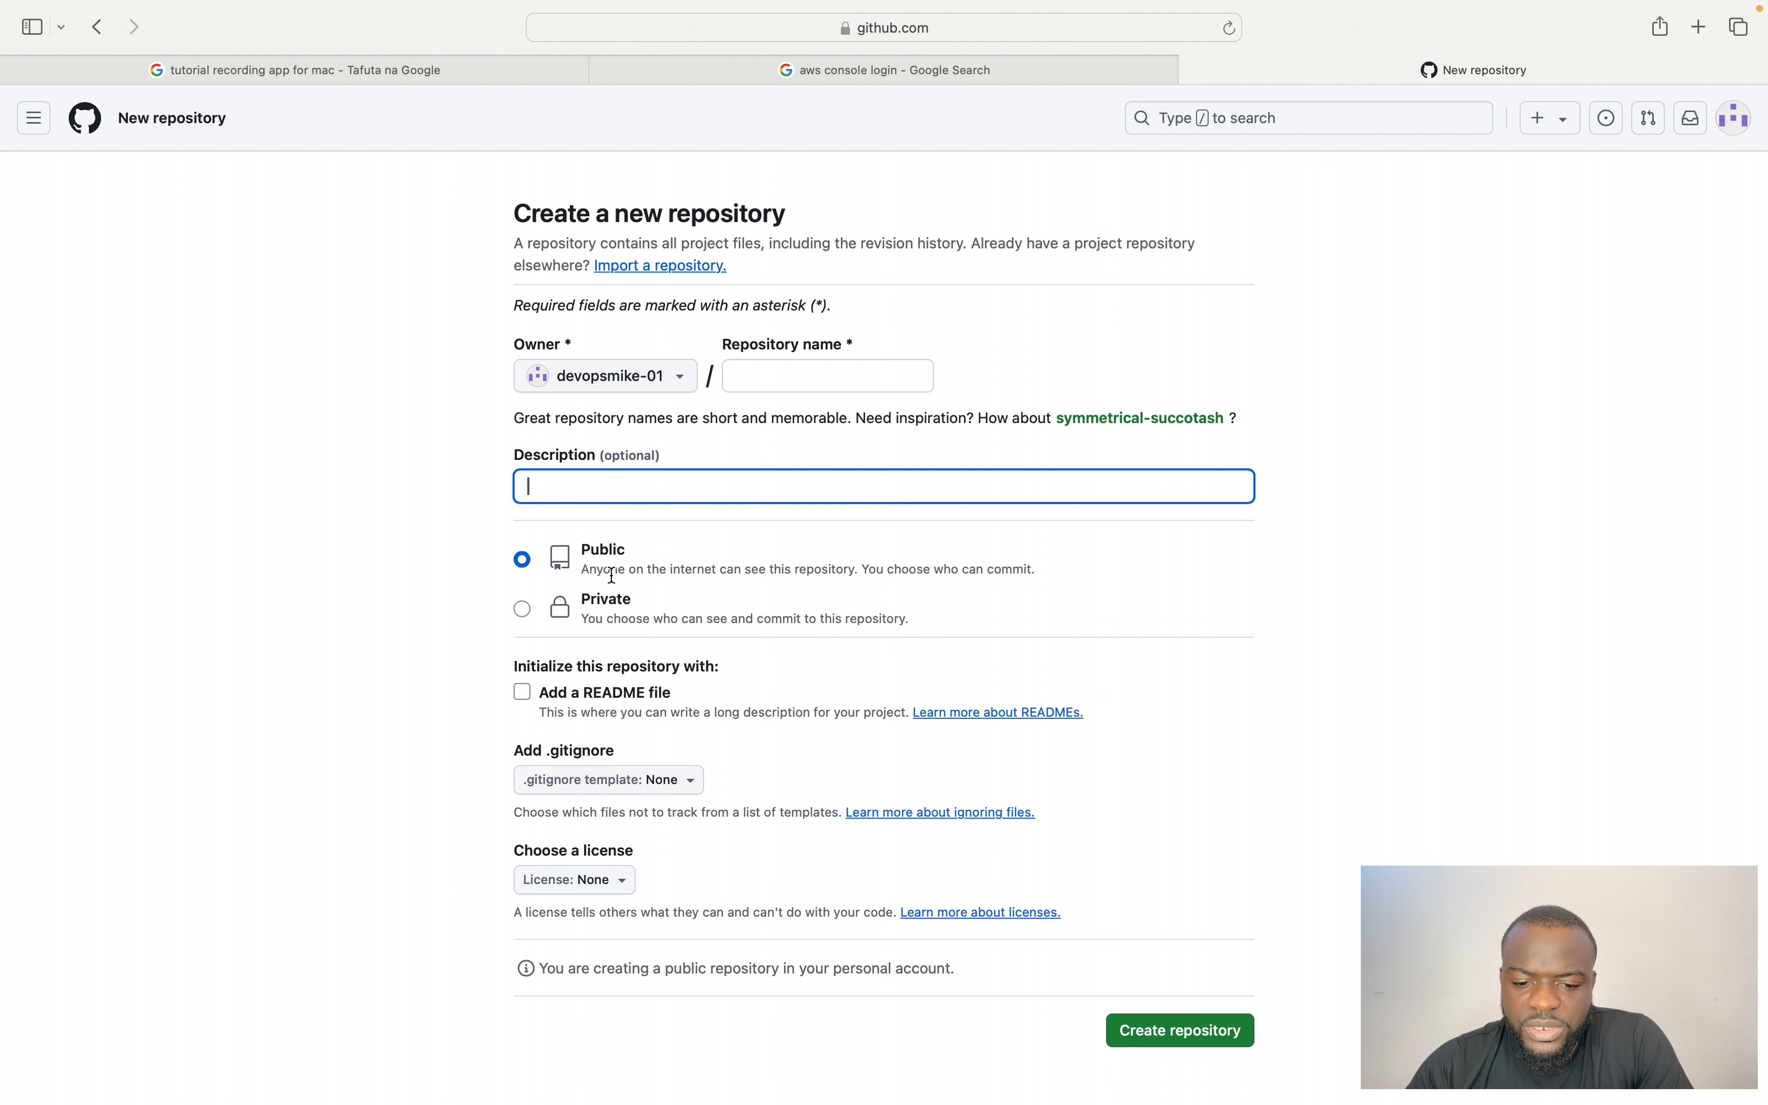